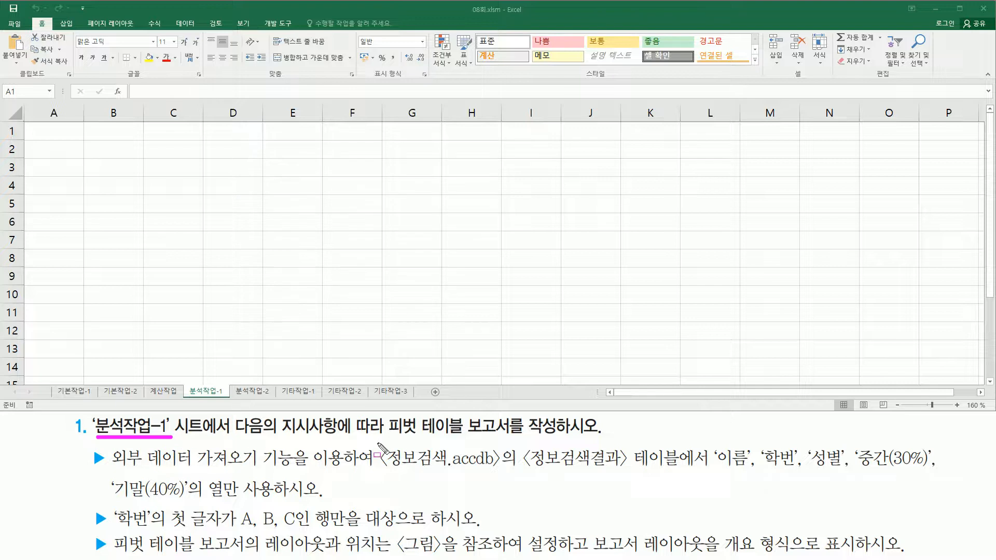
{"action": "mouse_move", "coordinate": [389, 437]}
{"action": "left_mouse_down"}
{"action": "mouse_move", "coordinate": [513, 439]}
{"action": "mouse_move", "coordinate": [516, 417]}
{"action": "left_mouse_up"}
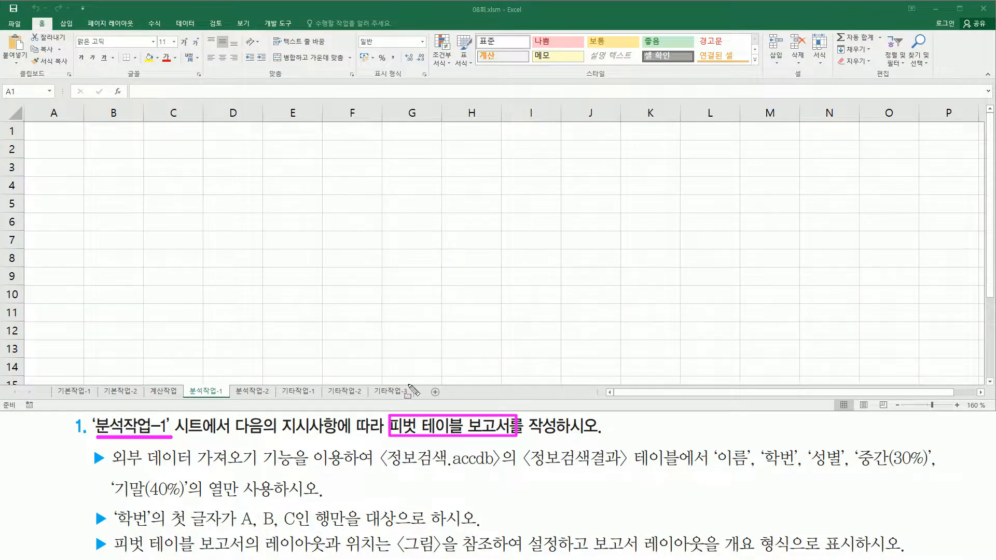
{"action": "key", "text": "Escape"}
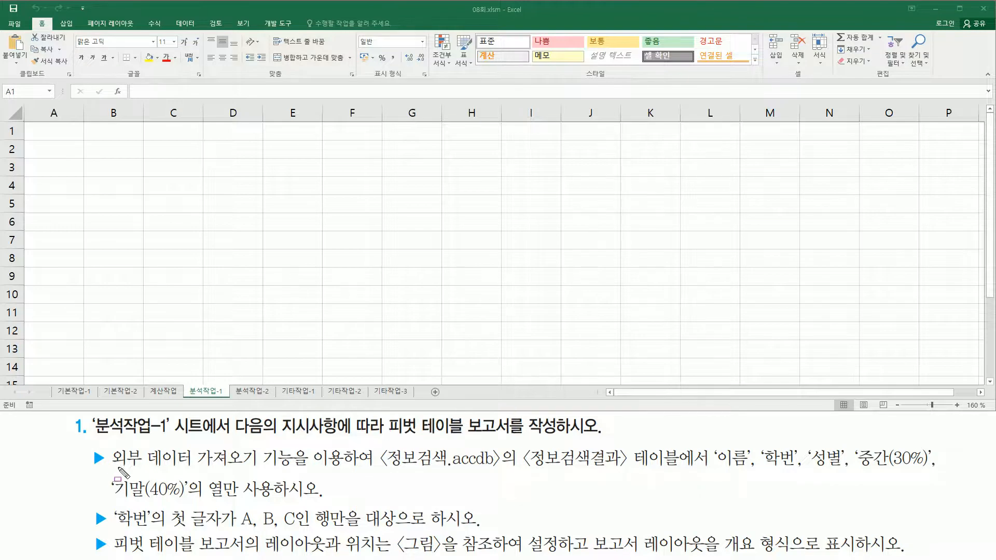
{"action": "mouse_move", "coordinate": [109, 470]}
{"action": "left_mouse_down"}
{"action": "mouse_move", "coordinate": [307, 472]}
{"action": "mouse_move", "coordinate": [315, 449]}
{"action": "left_mouse_up"}
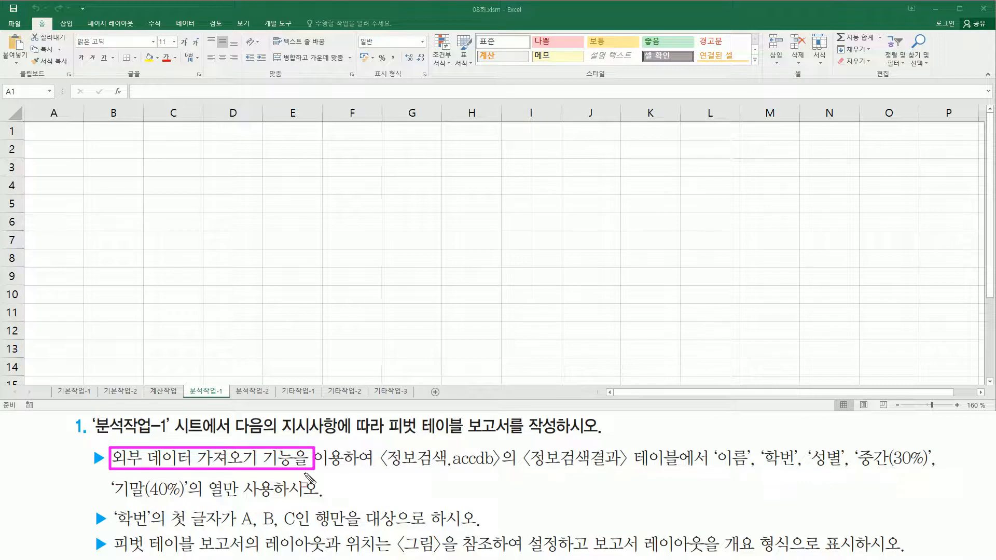
{"action": "left_click_drag", "start_coordinate": [388, 470], "coordinate": [499, 469]}
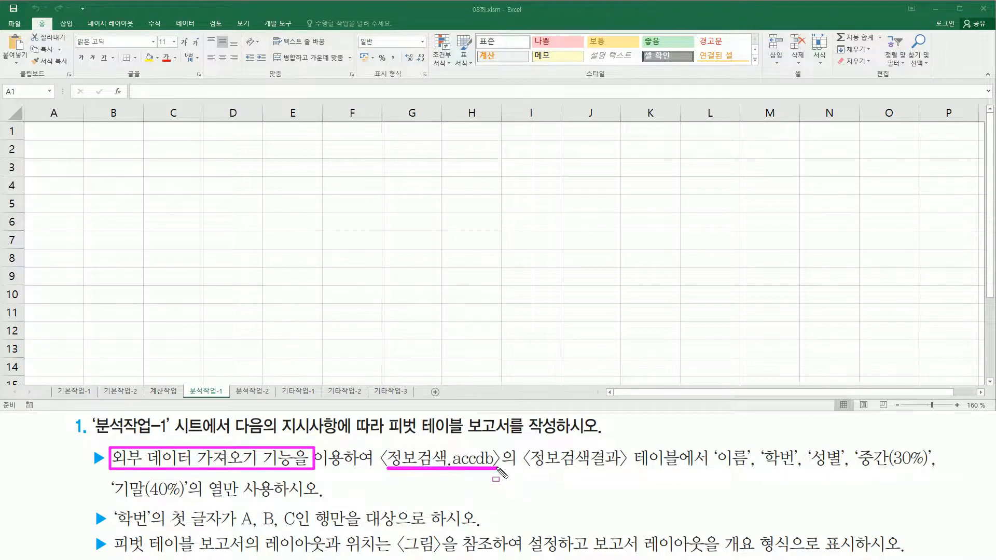
{"action": "left_click_drag", "start_coordinate": [529, 473], "coordinate": [626, 443]}
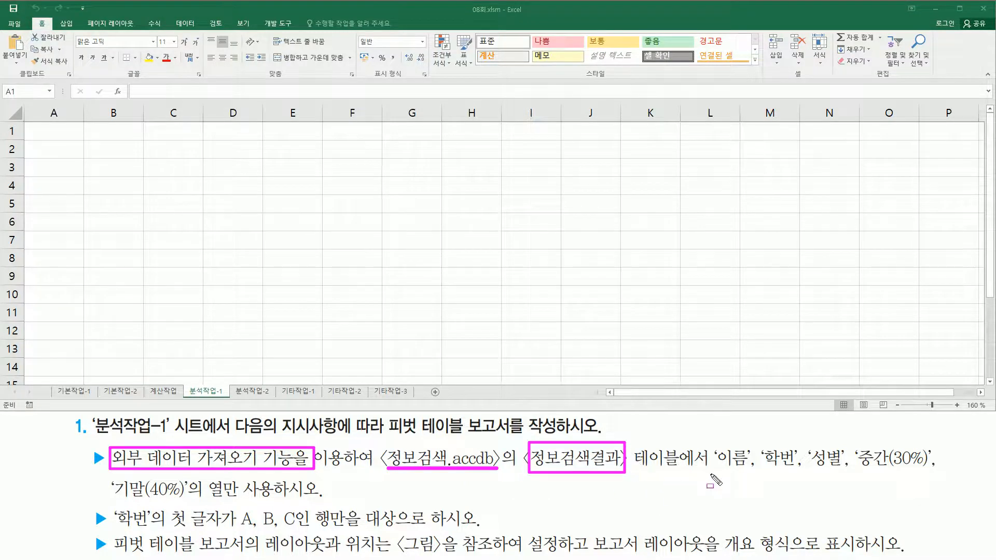
{"action": "left_click_drag", "start_coordinate": [712, 473], "coordinate": [939, 473]}
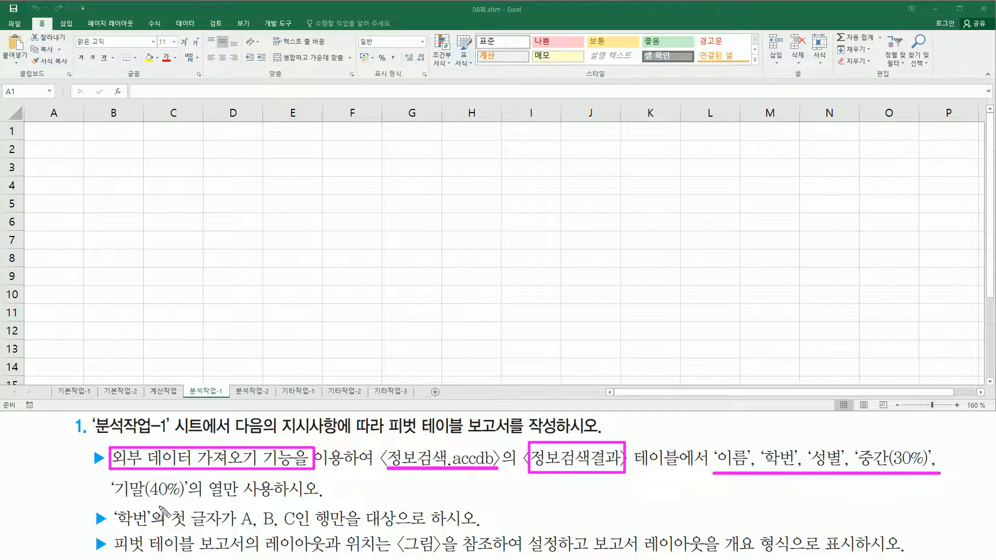
{"action": "left_click_drag", "start_coordinate": [112, 502], "coordinate": [200, 502]}
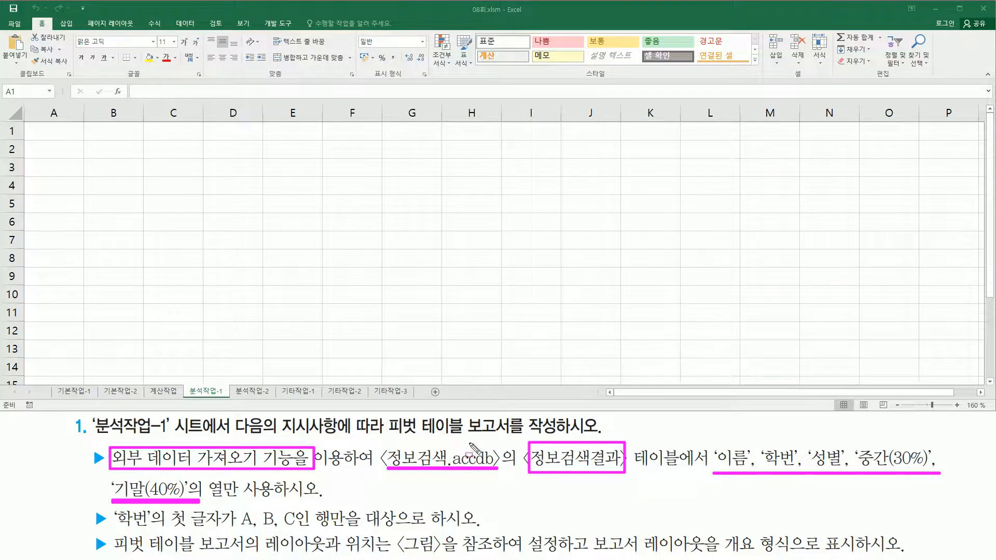
{"action": "left_click_drag", "start_coordinate": [169, 14], "coordinate": [194, 32]}
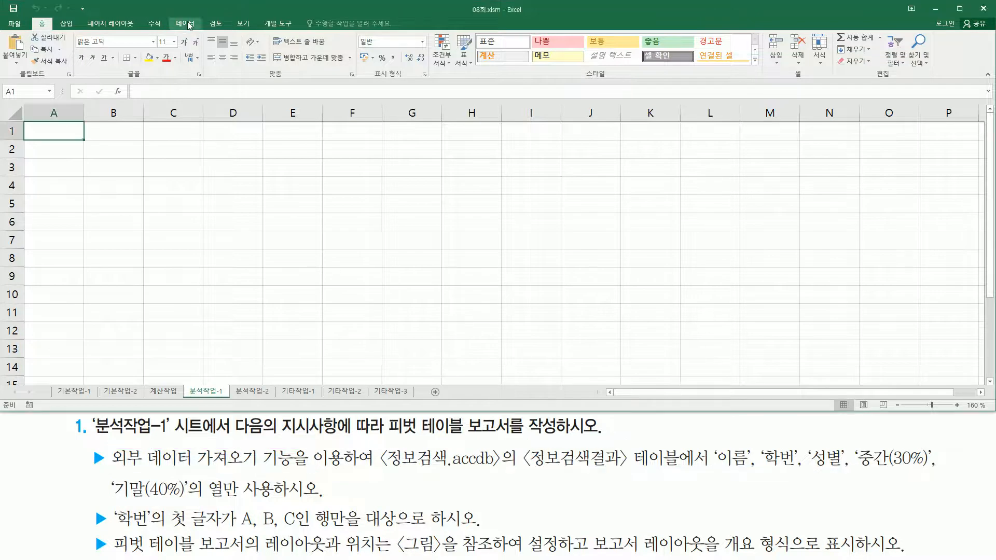
- Start an external data import from other sources with Microsoft Query on the 분석작업-1 sheet
{"action": "left_click", "coordinate": [190, 25]}
{"action": "left_click_drag", "start_coordinate": [29, 78], "coordinate": [94, 77]}
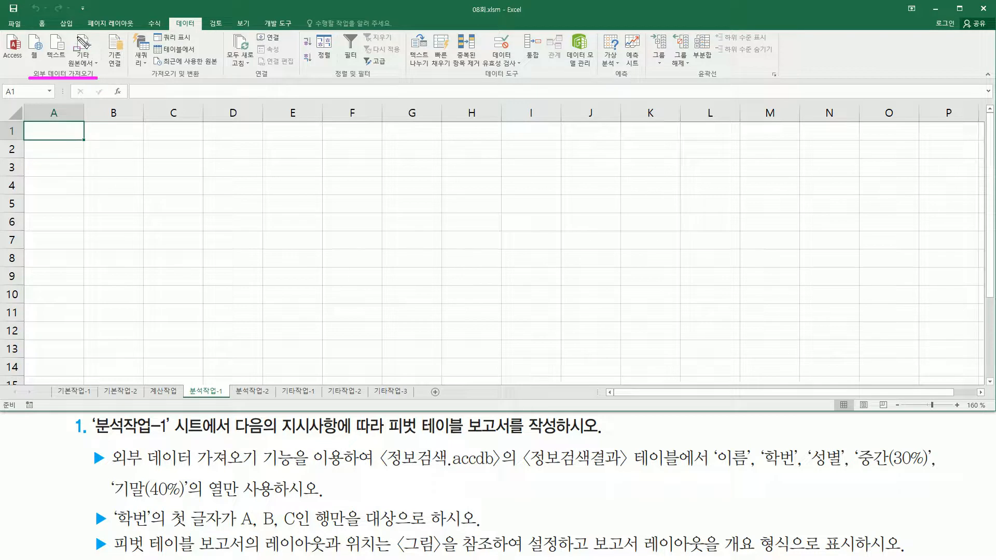
{"action": "left_click_drag", "start_coordinate": [68, 30], "coordinate": [103, 67]}
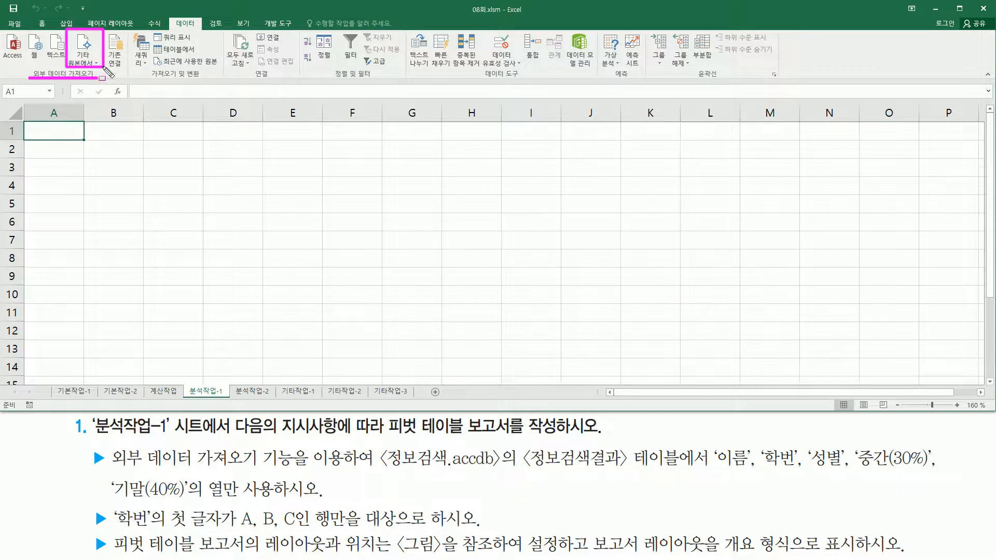
{"action": "key", "text": "Escape"}
{"action": "left_click", "coordinate": [86, 66]}
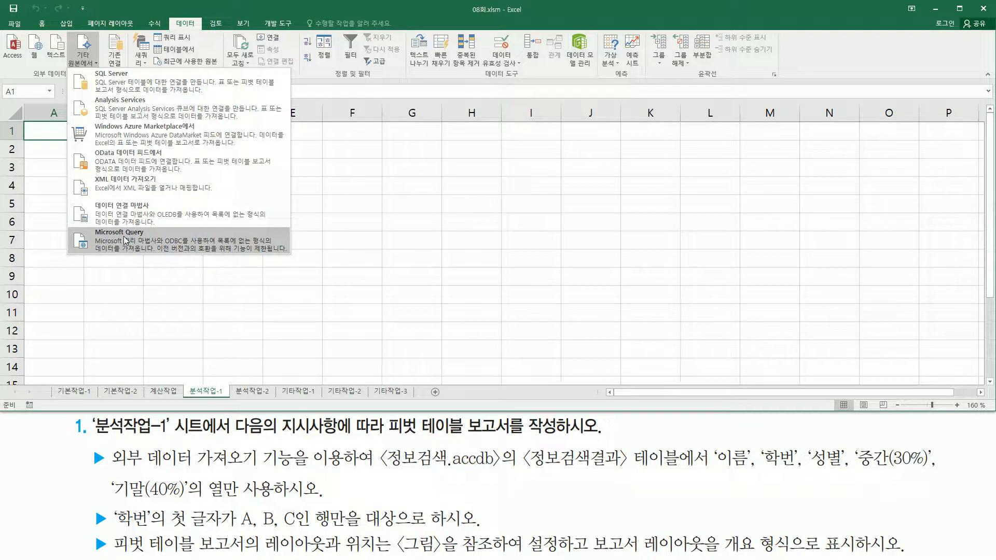
{"action": "left_click", "coordinate": [125, 239]}
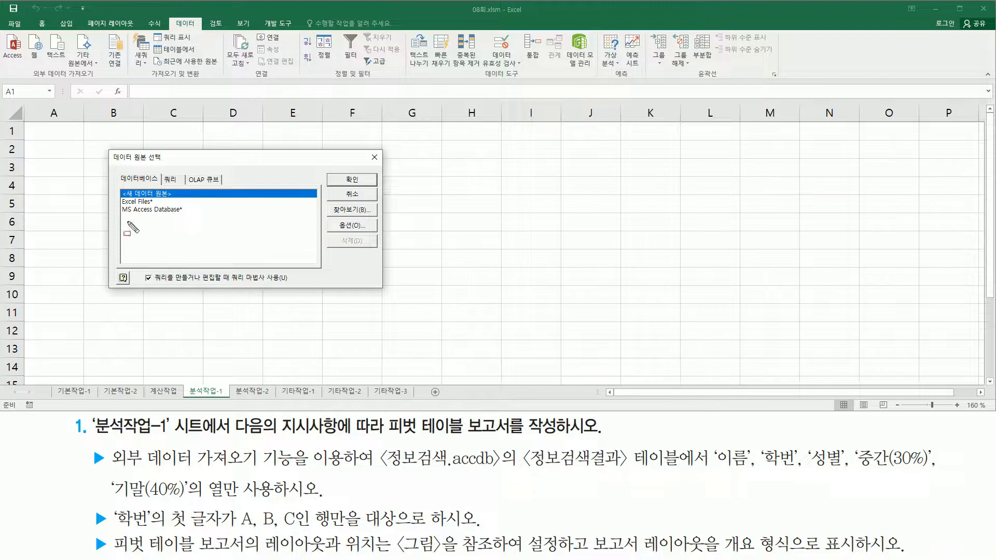
- Choose MS Access Database* as the data source, keeping the Query Wizard enabled, and confirm
{"action": "left_click", "coordinate": [170, 210]}
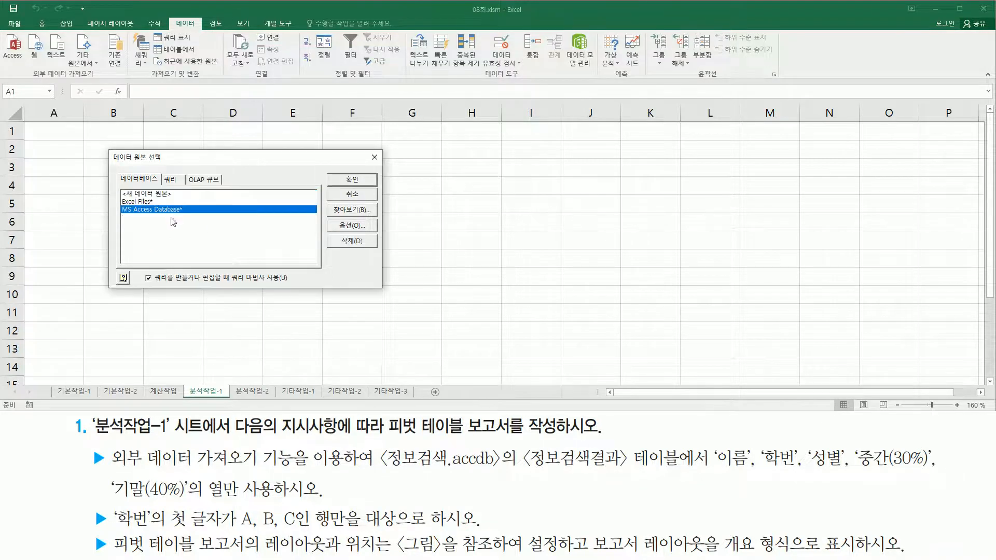
{"action": "left_click_drag", "start_coordinate": [230, 284], "coordinate": [291, 284]}
{"action": "left_click_drag", "start_coordinate": [142, 269], "coordinate": [157, 285]}
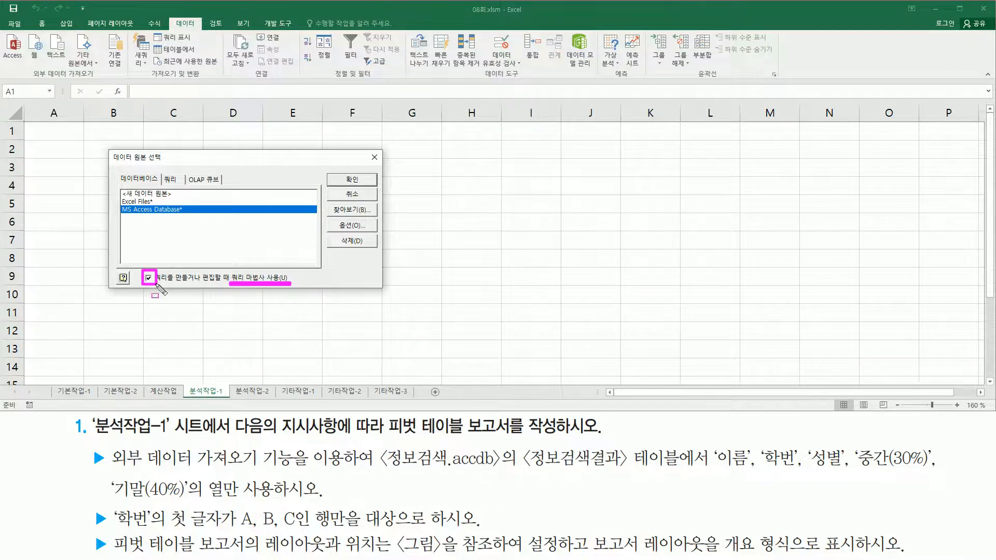
{"action": "left_click_drag", "start_coordinate": [342, 170], "coordinate": [368, 186]}
{"action": "key", "text": "Escape"}
{"action": "left_click", "coordinate": [355, 180]}
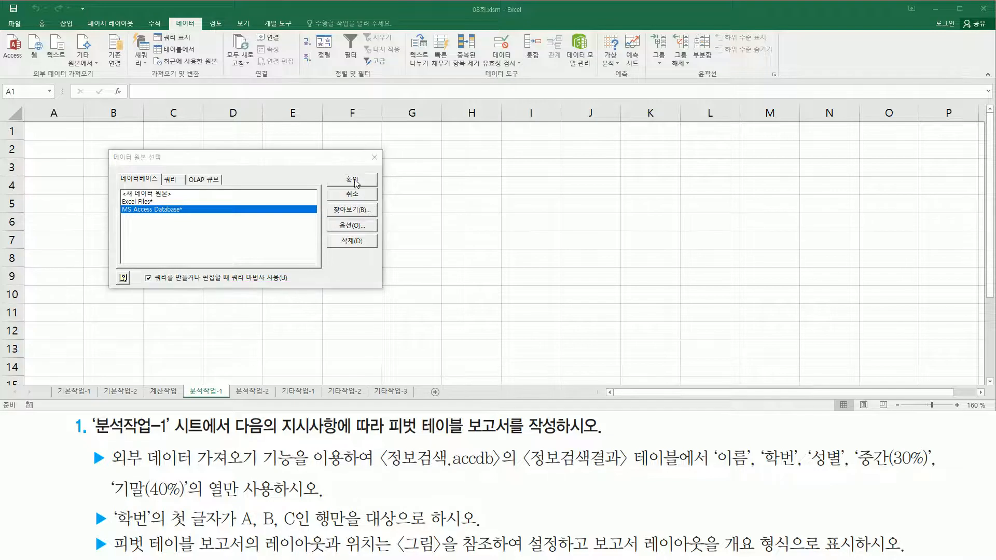
{"action": "left_click", "coordinate": [355, 180]}
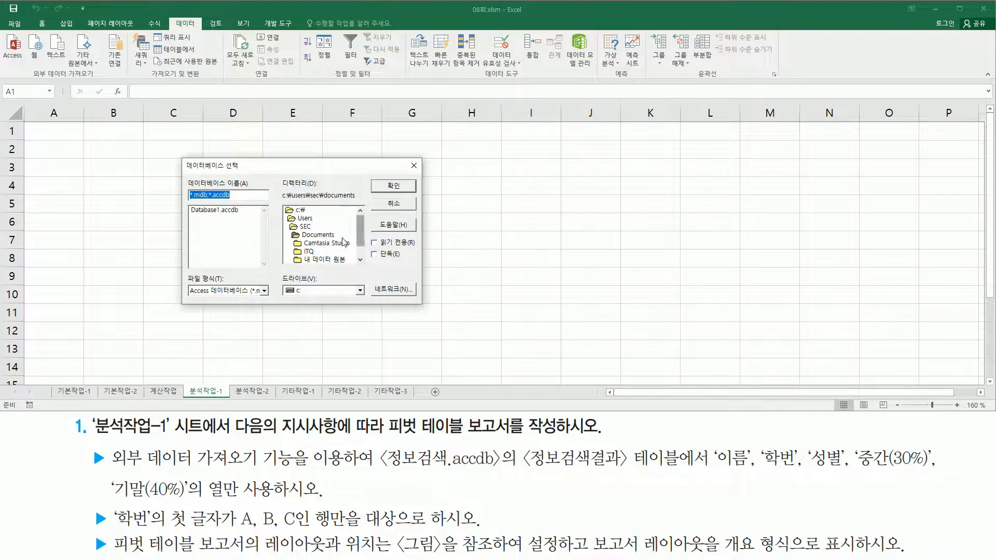
- Select the database 정보검색.accdb from the folder c:\길벗컴활1급\01 엑셀\03 기본모의고사 and confirm
{"action": "double_click", "coordinate": [304, 211]}
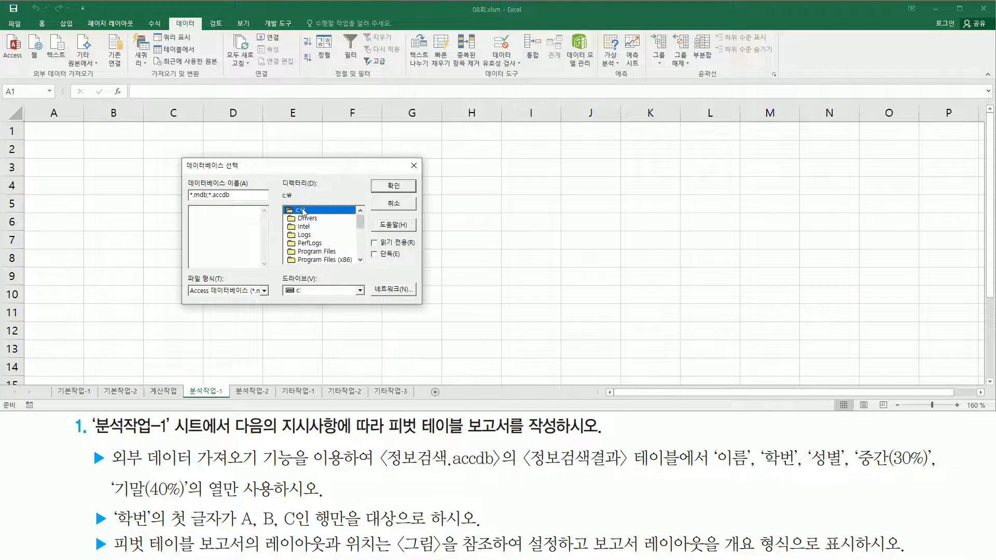
{"action": "scroll", "coordinate": [359, 253], "scroll_direction": "down", "scroll_amount": 5}
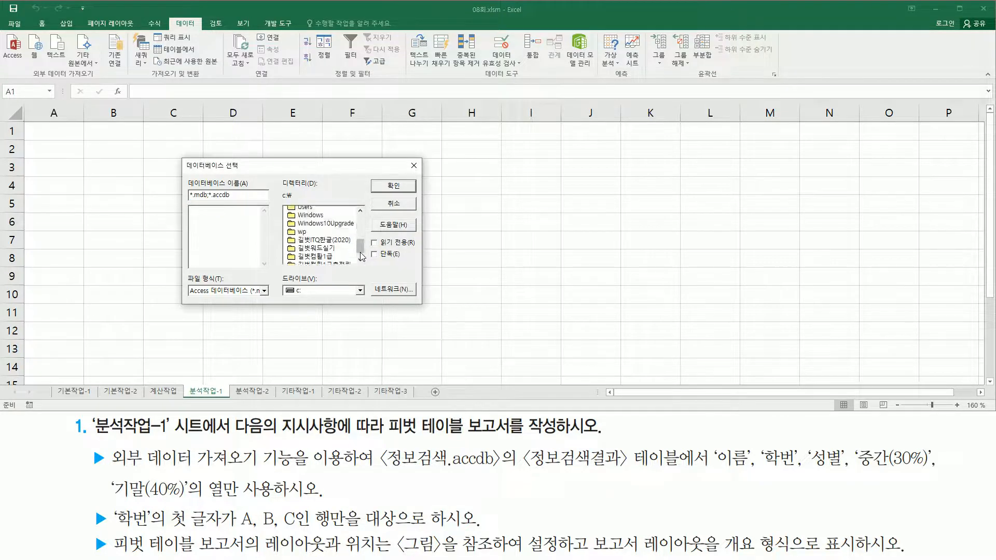
{"action": "left_click", "coordinate": [320, 235]}
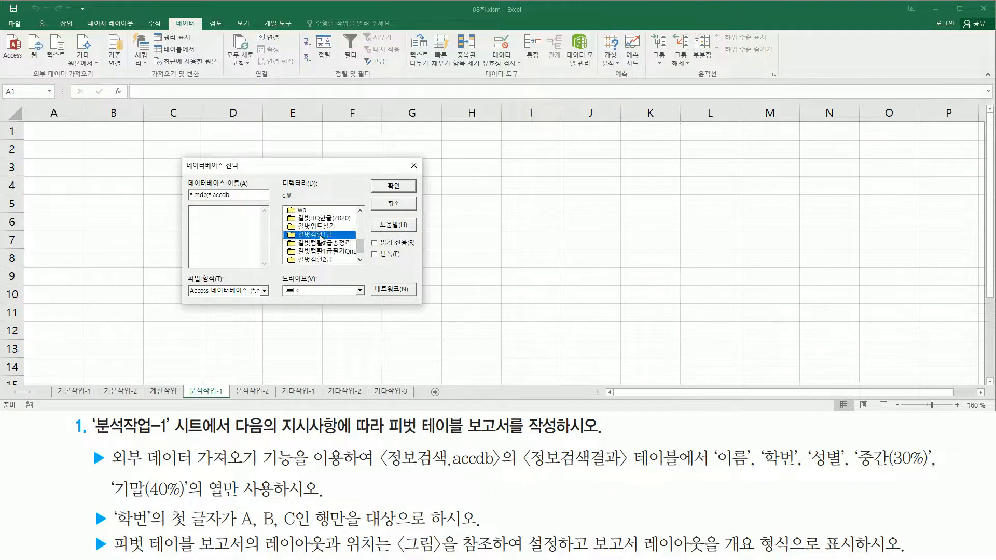
{"action": "double_click", "coordinate": [322, 236]}
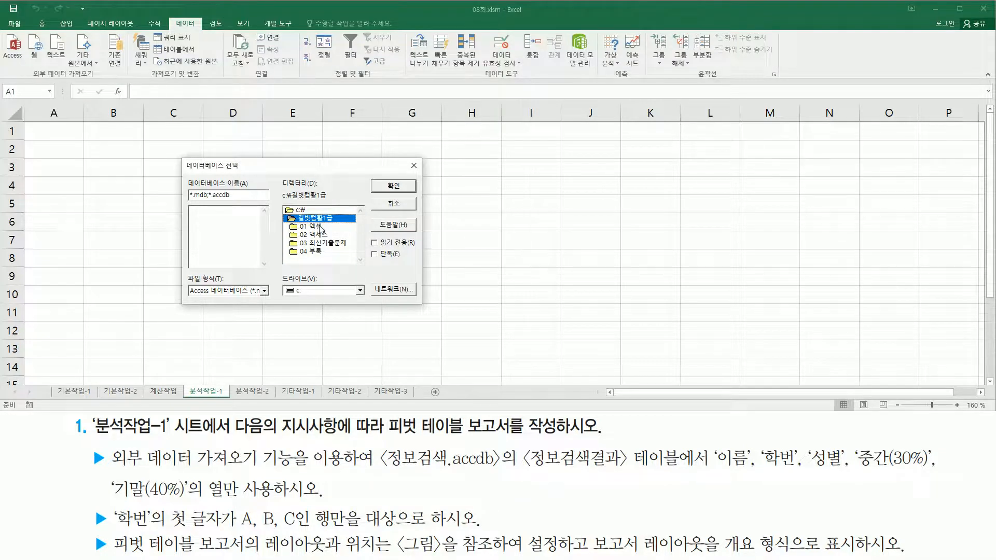
{"action": "double_click", "coordinate": [319, 227]}
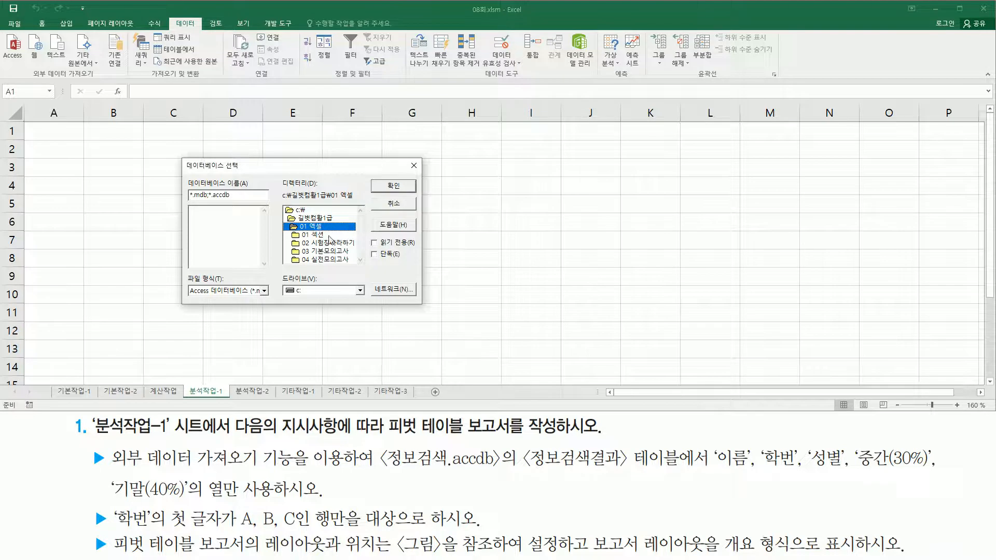
{"action": "left_click", "coordinate": [332, 252]}
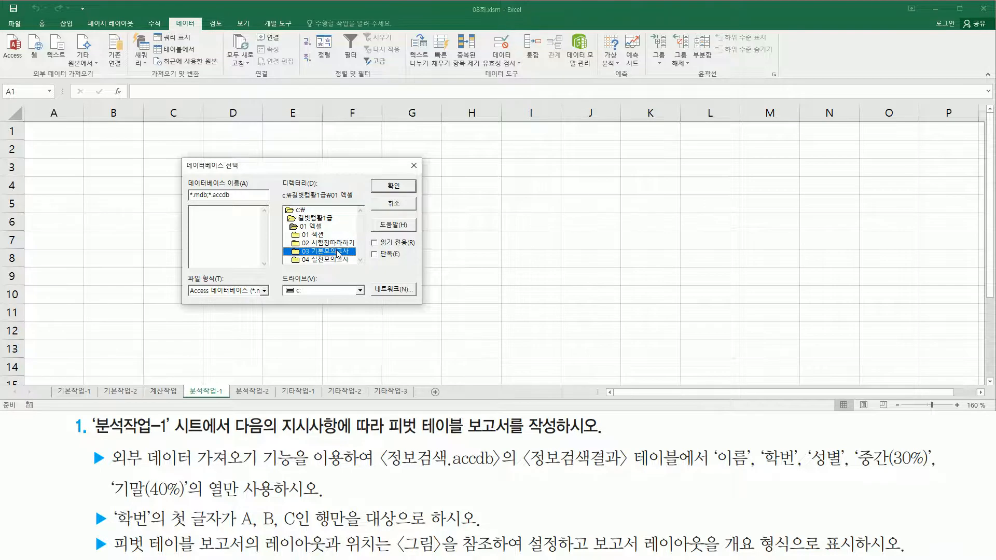
{"action": "double_click", "coordinate": [339, 253]}
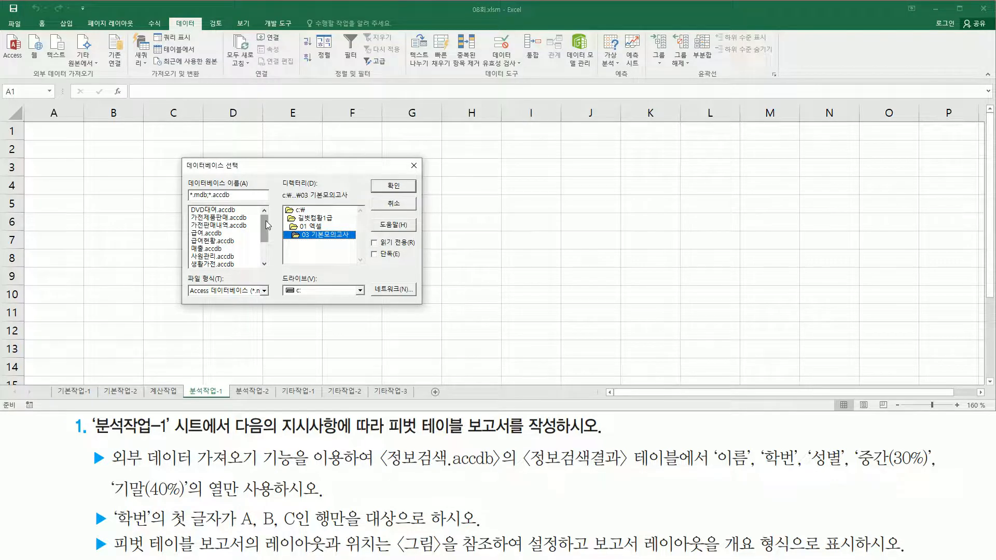
{"action": "left_click_drag", "start_coordinate": [266, 221], "coordinate": [274, 253]}
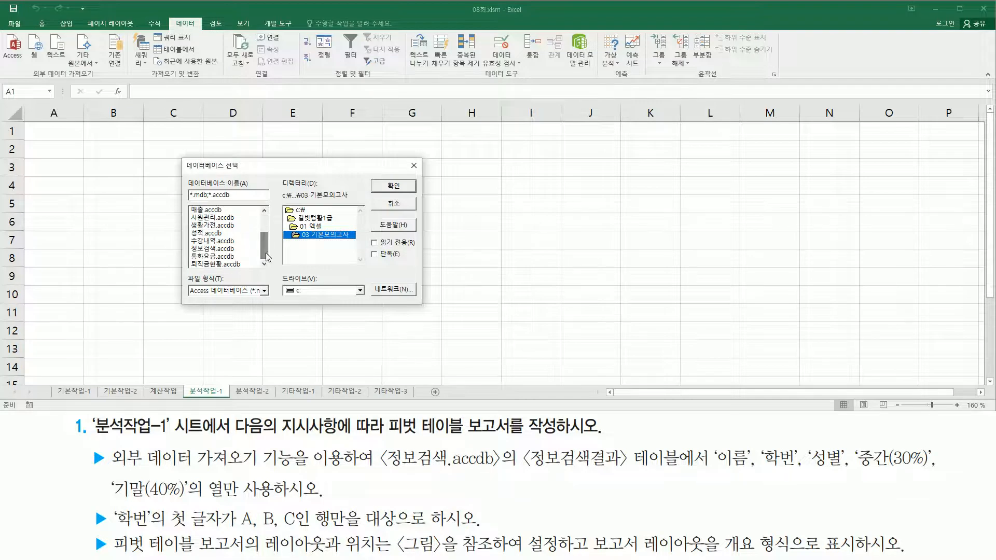
{"action": "left_click", "coordinate": [230, 249]}
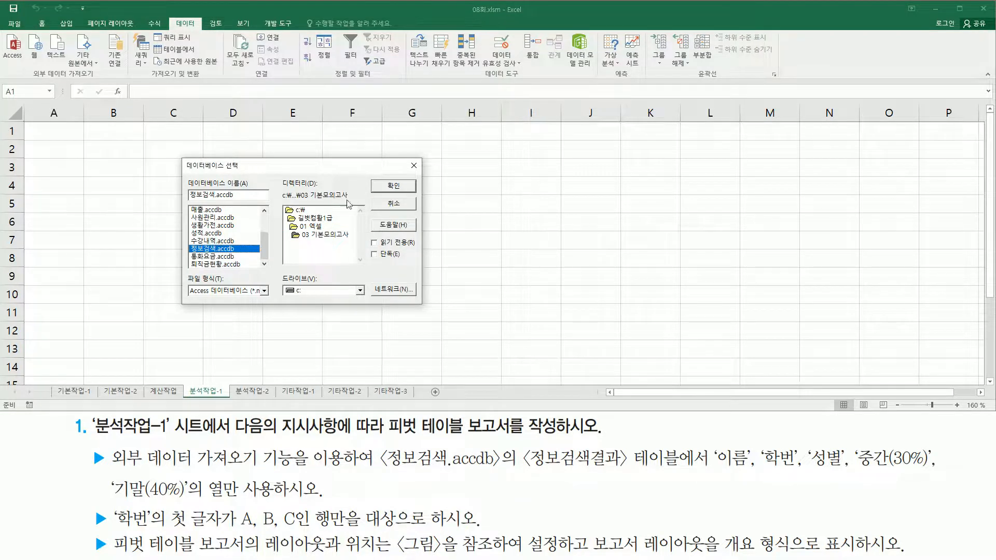
{"action": "left_click", "coordinate": [381, 187]}
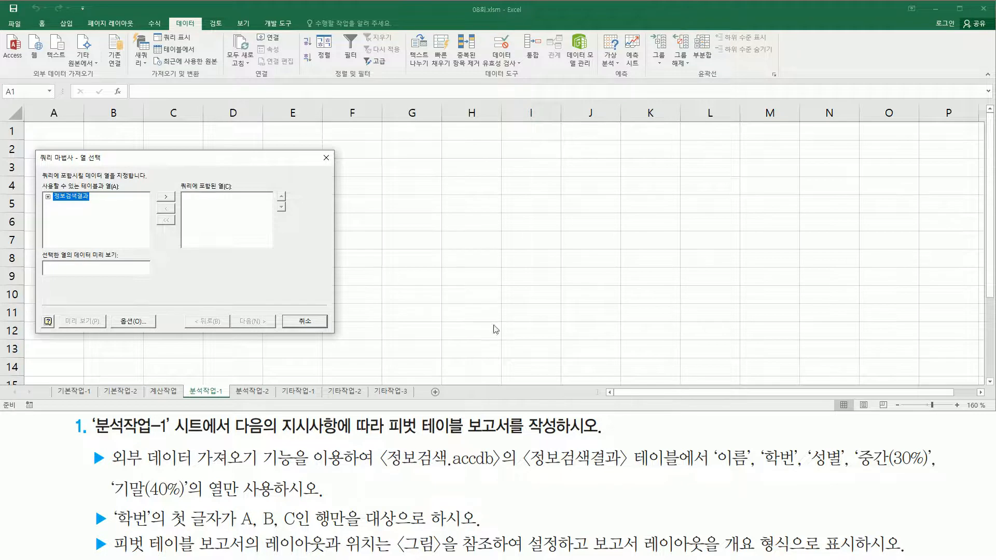
- Expand the 정보검색결과 table in the Query Wizard to list its available columns
{"action": "key", "text": "ctrl+shift+d"}
{"action": "left_click_drag", "start_coordinate": [52, 202], "coordinate": [91, 202]}
{"action": "left_click_drag", "start_coordinate": [40, 186], "coordinate": [55, 206]}
{"action": "key", "text": "Escape"}
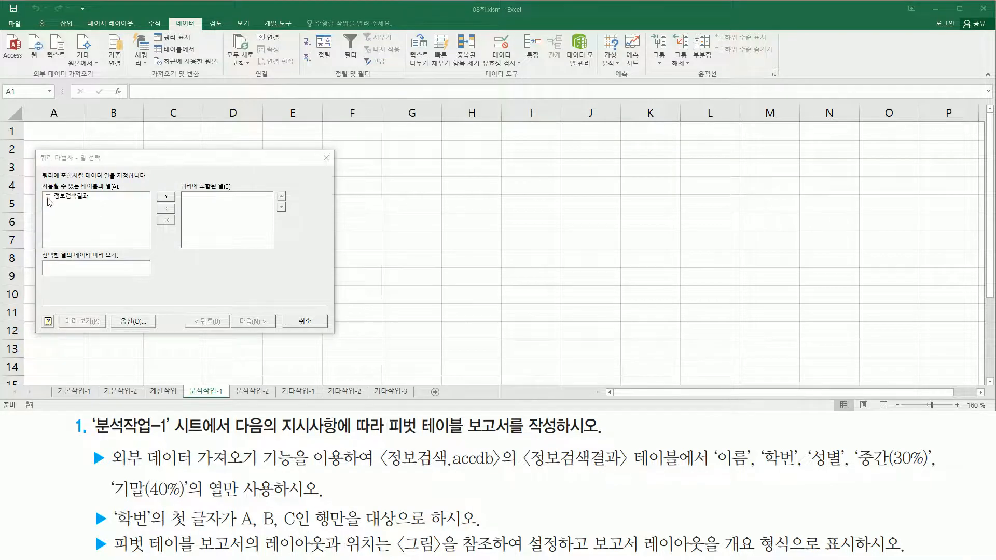
{"action": "left_click", "coordinate": [47, 196]}
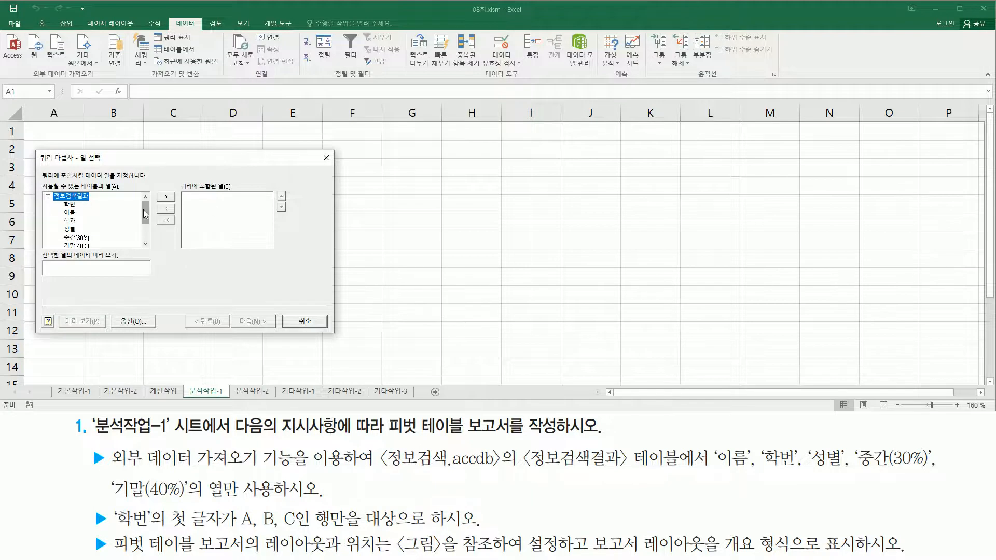
{"action": "mouse_move", "coordinate": [146, 213]}
{"action": "left_mouse_down"}
{"action": "mouse_move", "coordinate": [147, 240]}
{"action": "mouse_move", "coordinate": [150, 206]}
{"action": "left_mouse_up"}
{"action": "left_click_drag", "start_coordinate": [717, 473], "coordinate": [958, 474]}
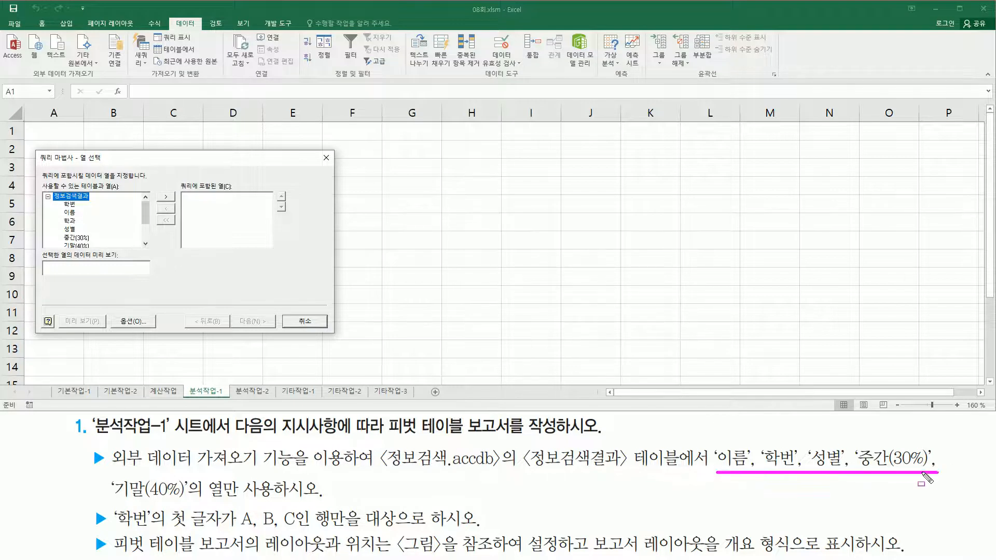
{"action": "left_click_drag", "start_coordinate": [115, 499], "coordinate": [180, 499]}
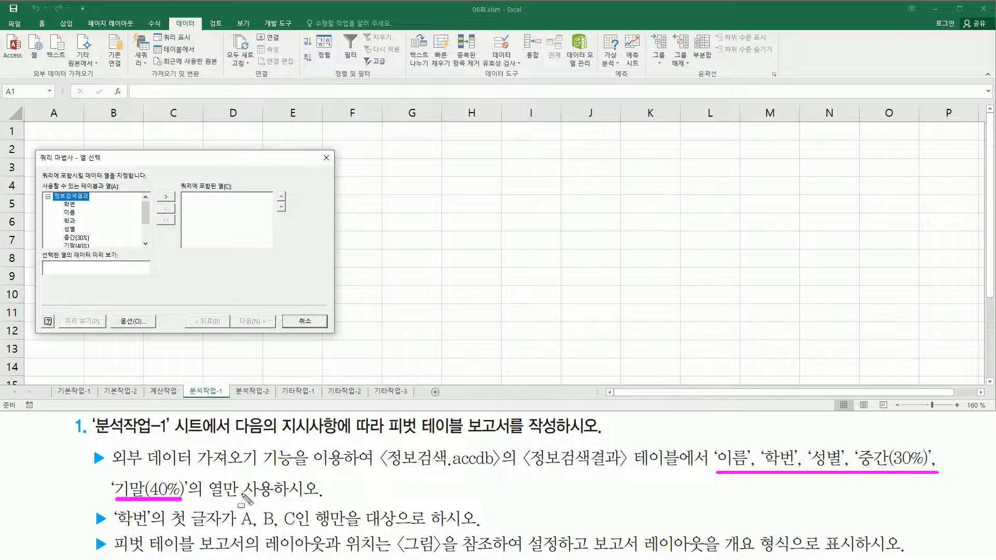
{"action": "key", "text": "Escape"}
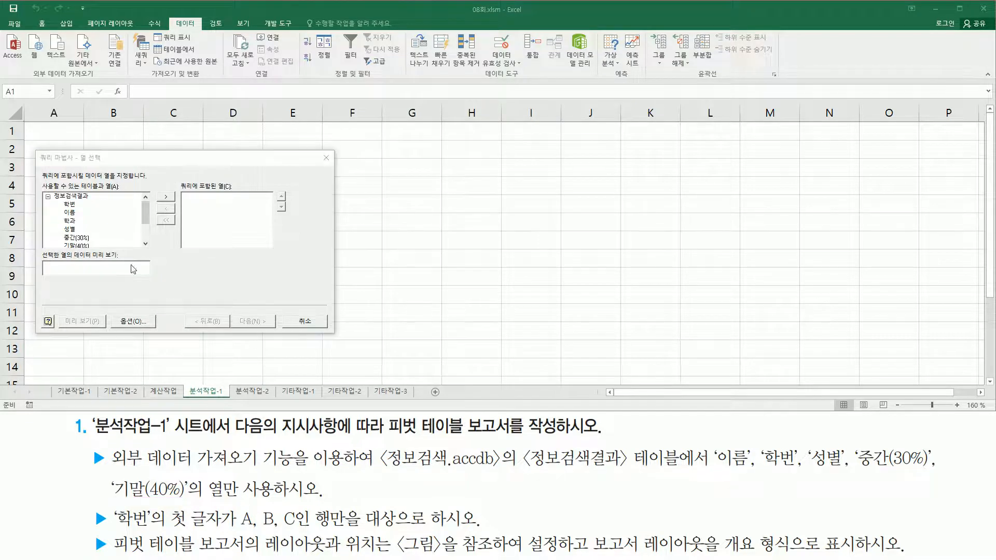
- Add the columns 이름, 학번, 성별, 중간(30%) and 기말(40%) to the query in that order
{"action": "left_click", "coordinate": [69, 212]}
{"action": "double_click", "coordinate": [74, 215]}
{"action": "left_click", "coordinate": [73, 205]}
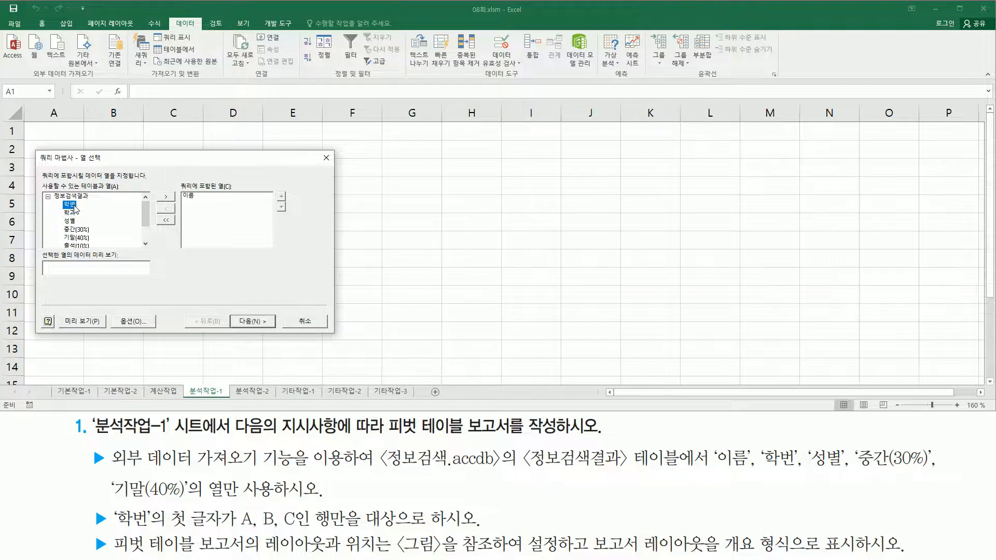
{"action": "double_click", "coordinate": [73, 206]}
{"action": "left_click", "coordinate": [73, 213]}
{"action": "double_click", "coordinate": [73, 213]}
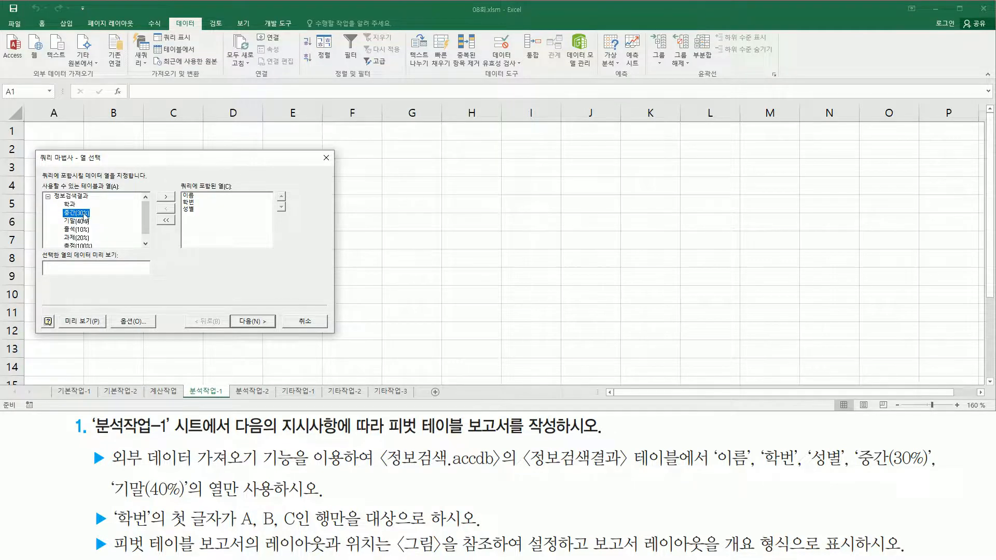
{"action": "double_click", "coordinate": [86, 213]}
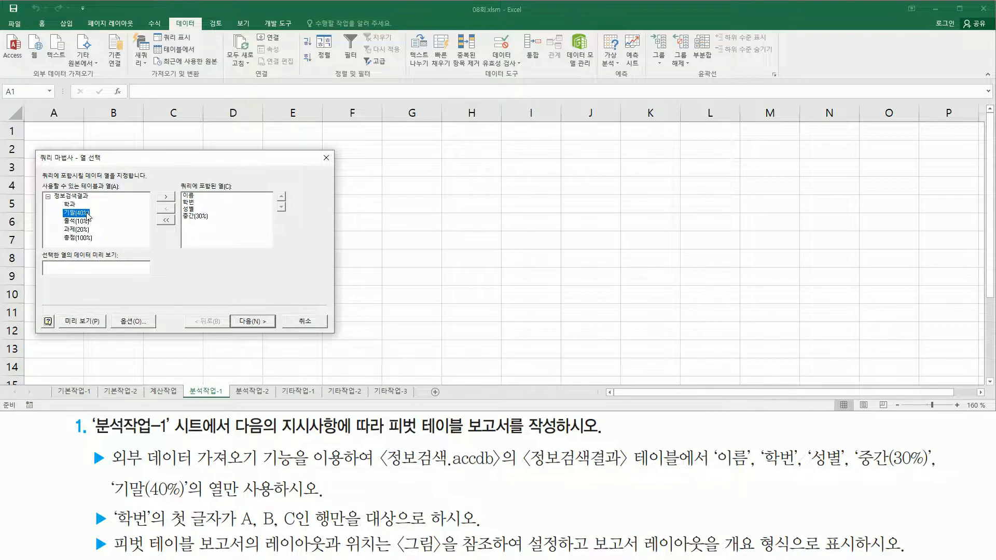
{"action": "double_click", "coordinate": [87, 214]}
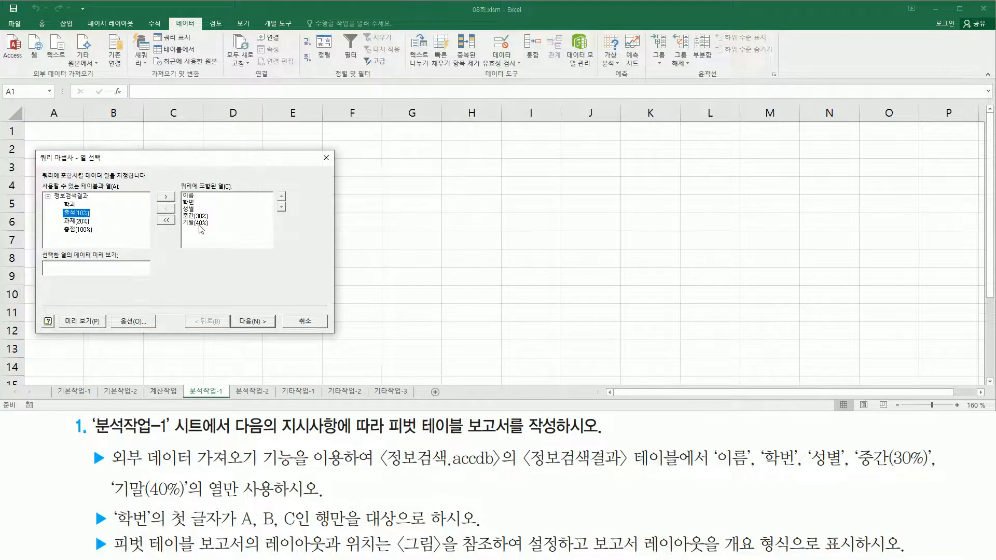
- Accept the five chosen query columns and continue to the data filter settings
{"action": "left_click_drag", "start_coordinate": [173, 187], "coordinate": [218, 237]}
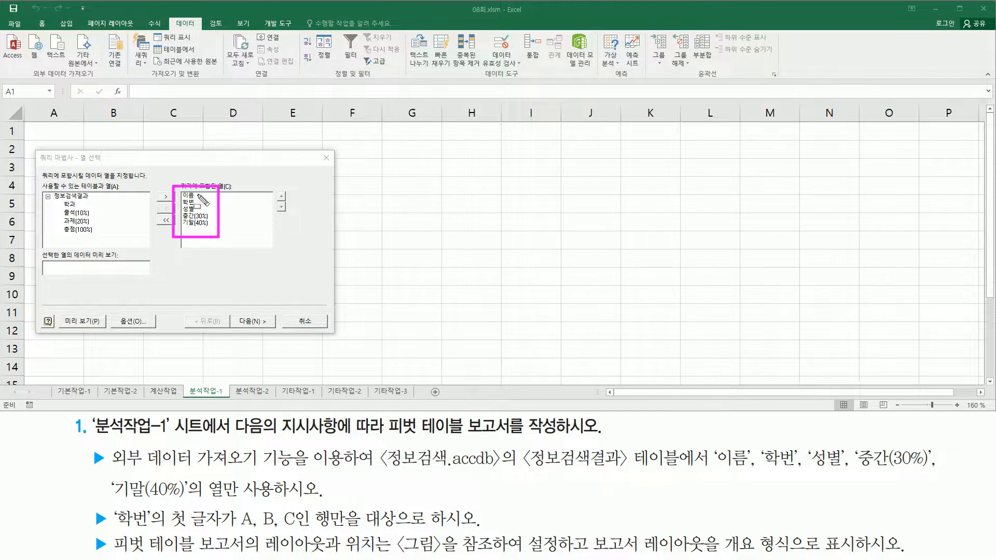
{"action": "left_click_drag", "start_coordinate": [239, 306], "coordinate": [275, 332]}
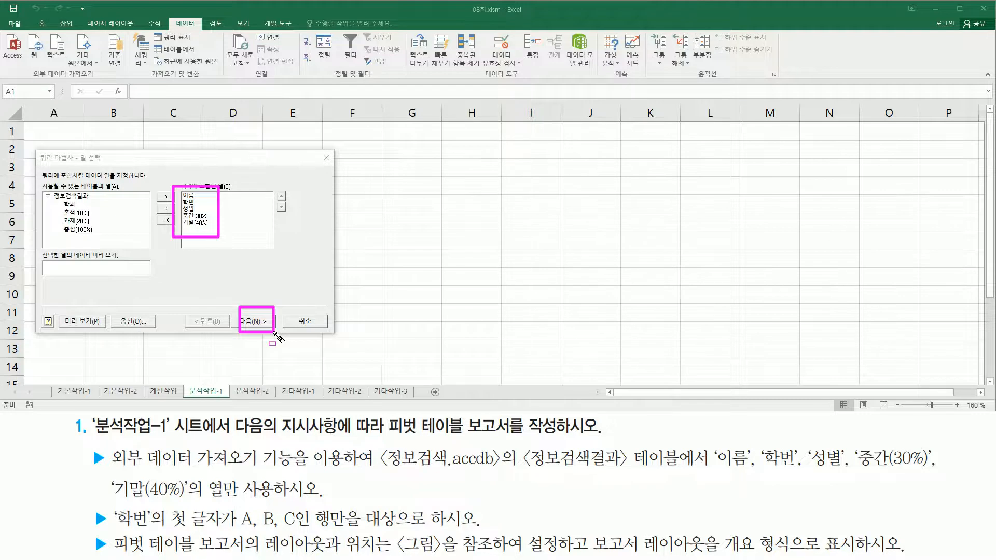
{"action": "key", "text": "Escape"}
{"action": "left_click", "coordinate": [264, 323]}
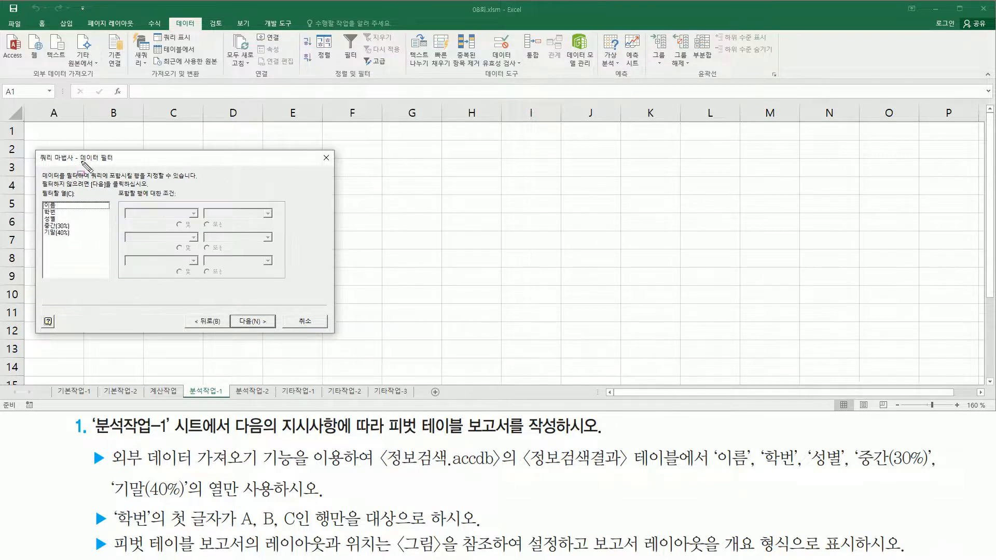
- Filter the 학번 column with the condition 시작 값 (begins with) A
{"action": "left_click_drag", "start_coordinate": [81, 164], "coordinate": [116, 165]}
{"action": "mouse_move", "coordinate": [89, 503]}
{"action": "left_mouse_down"}
{"action": "mouse_move", "coordinate": [109, 531]}
{"action": "mouse_move", "coordinate": [226, 531]}
{"action": "mouse_move", "coordinate": [241, 515]}
{"action": "mouse_move", "coordinate": [252, 532]}
{"action": "mouse_move", "coordinate": [300, 513]}
{"action": "mouse_move", "coordinate": [293, 525]}
{"action": "mouse_move", "coordinate": [475, 530]}
{"action": "left_mouse_up"}
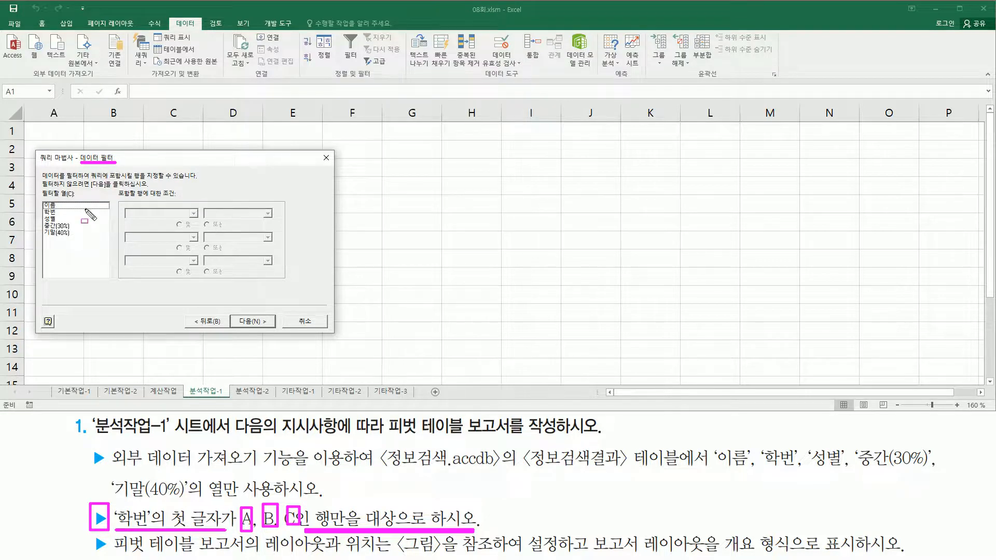
{"action": "key", "text": "Escape"}
{"action": "left_click", "coordinate": [58, 212]}
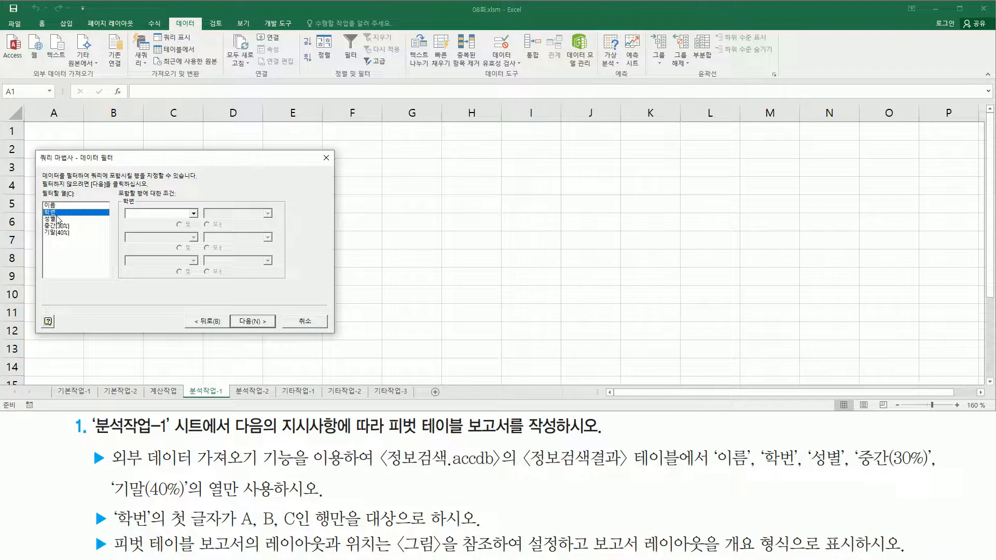
{"action": "key", "text": "ctrl+2"}
{"action": "left_click_drag", "start_coordinate": [40, 207], "coordinate": [68, 218]}
{"action": "key", "text": "Escape"}
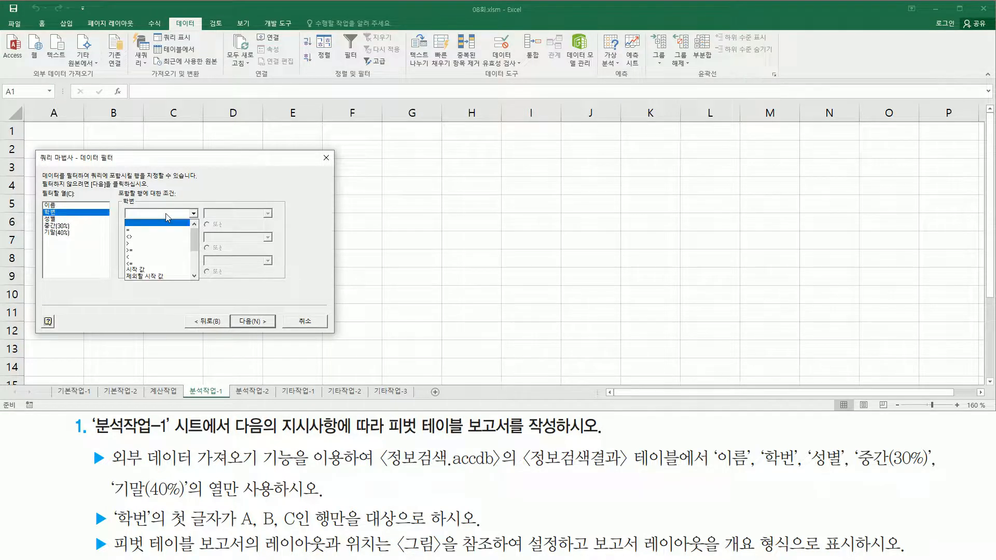
{"action": "left_click", "coordinate": [158, 269]}
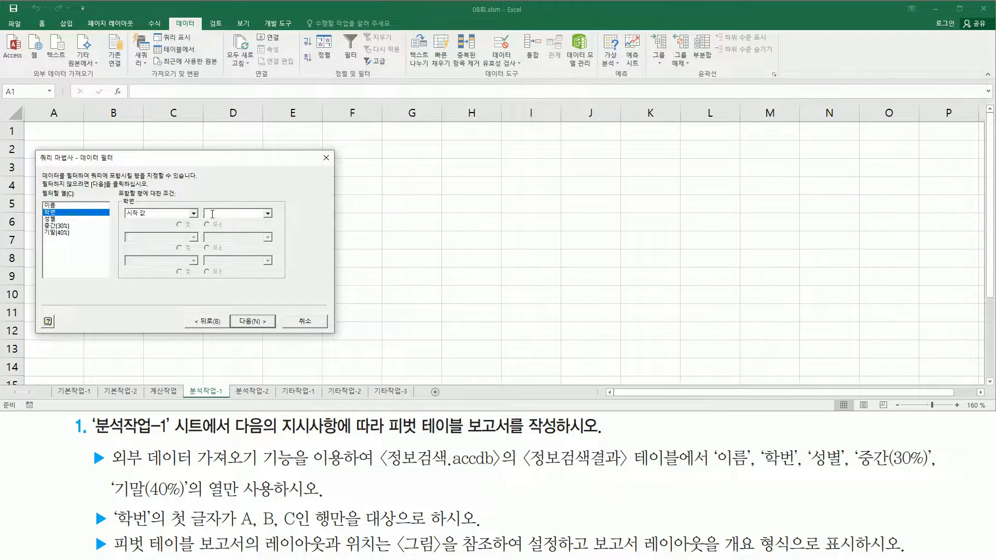
{"action": "type", "text": "A"}
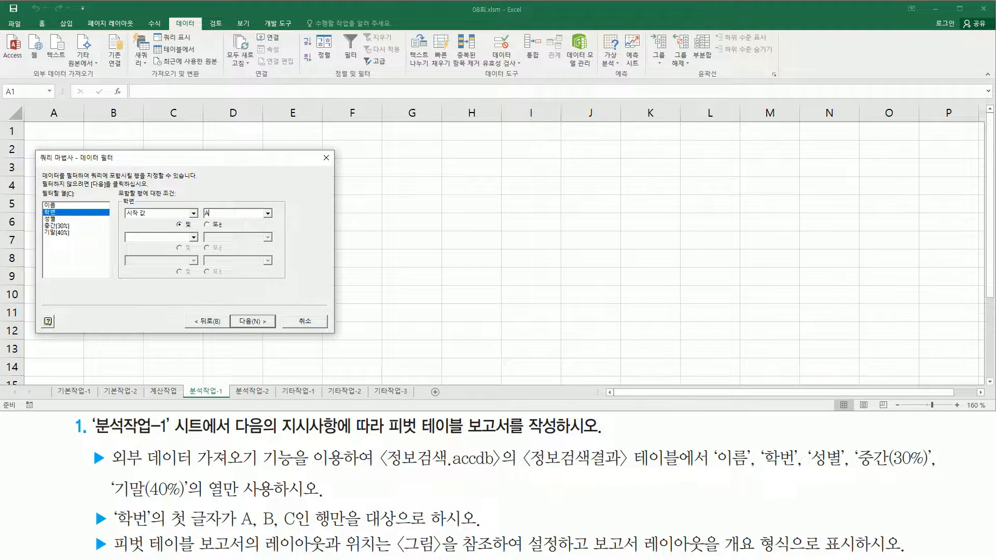
- Add two 학번 conditions joined by 또는 (or), 시작 값 B and 시작 값 C, and continue to the sort order
{"action": "left_click", "coordinate": [194, 239]}
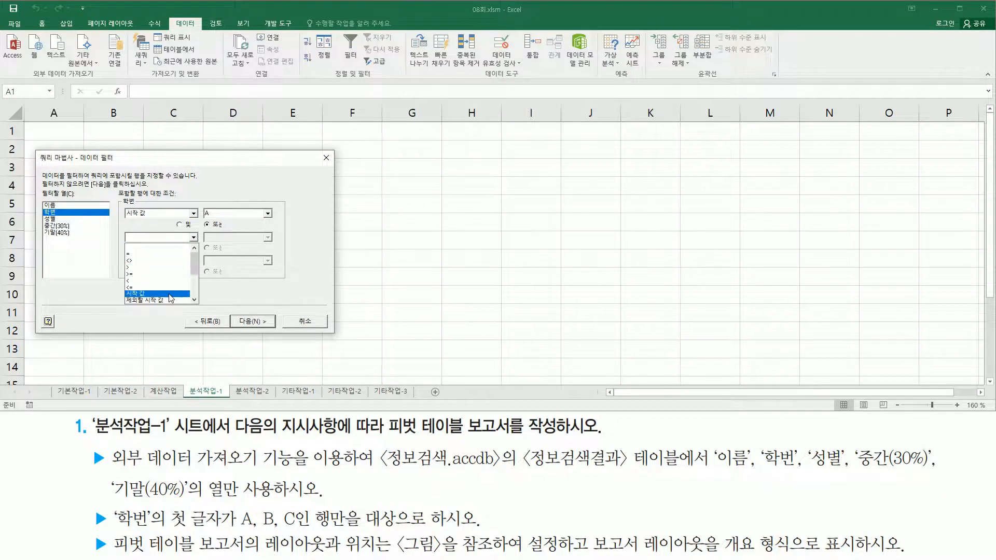
{"action": "left_click", "coordinate": [156, 292]}
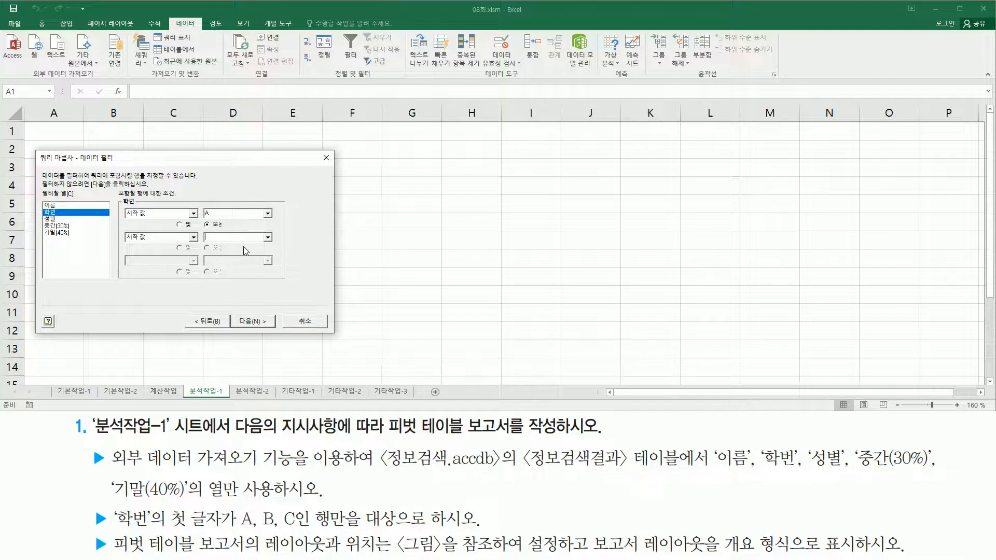
{"action": "type", "text": "B"}
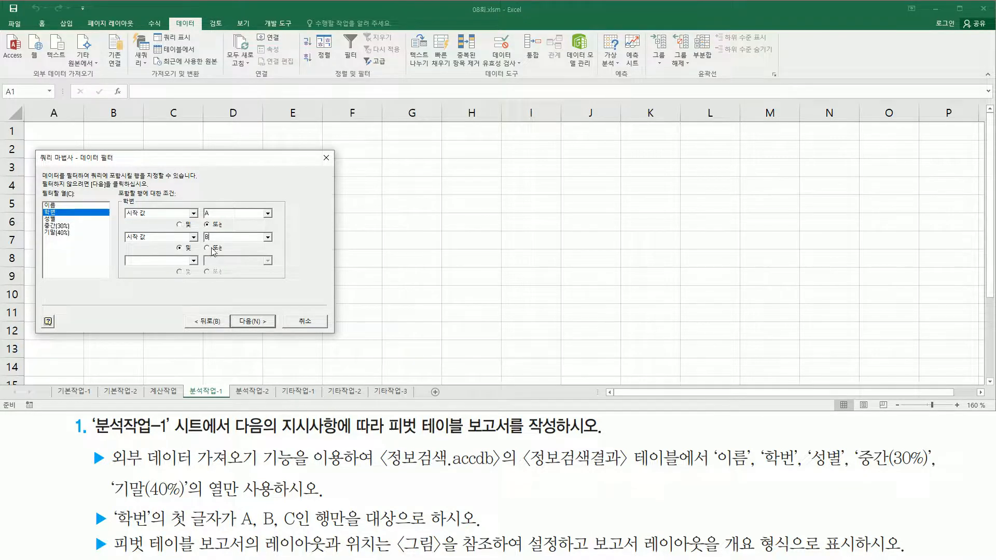
{"action": "left_click", "coordinate": [179, 264]}
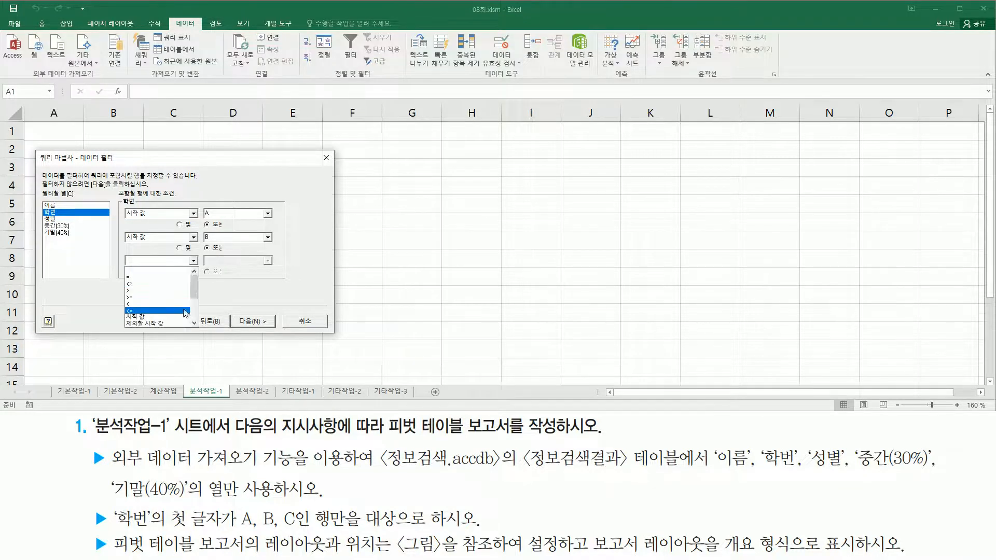
{"action": "left_click", "coordinate": [182, 315]}
{"action": "type", "text": "C"}
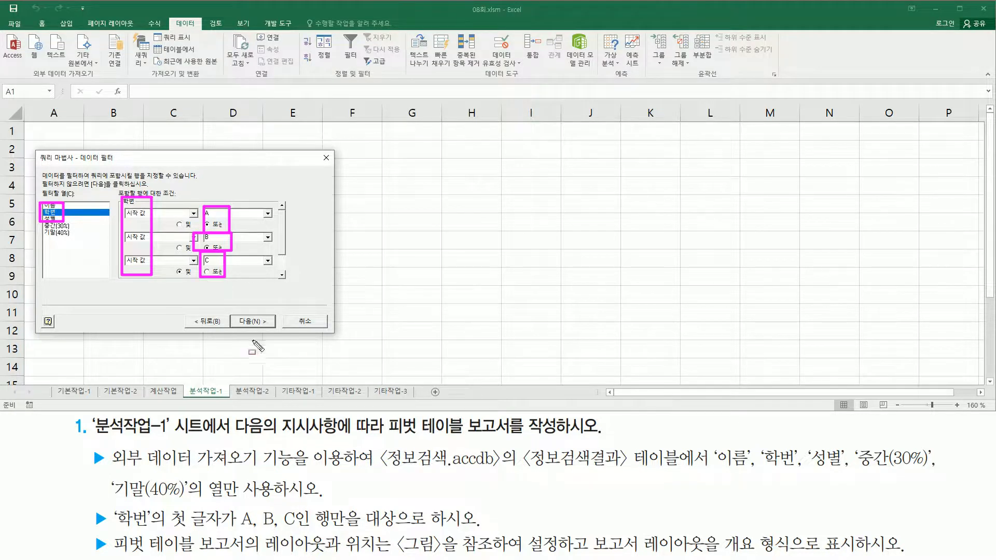
{"action": "left_click", "coordinate": [263, 325]}
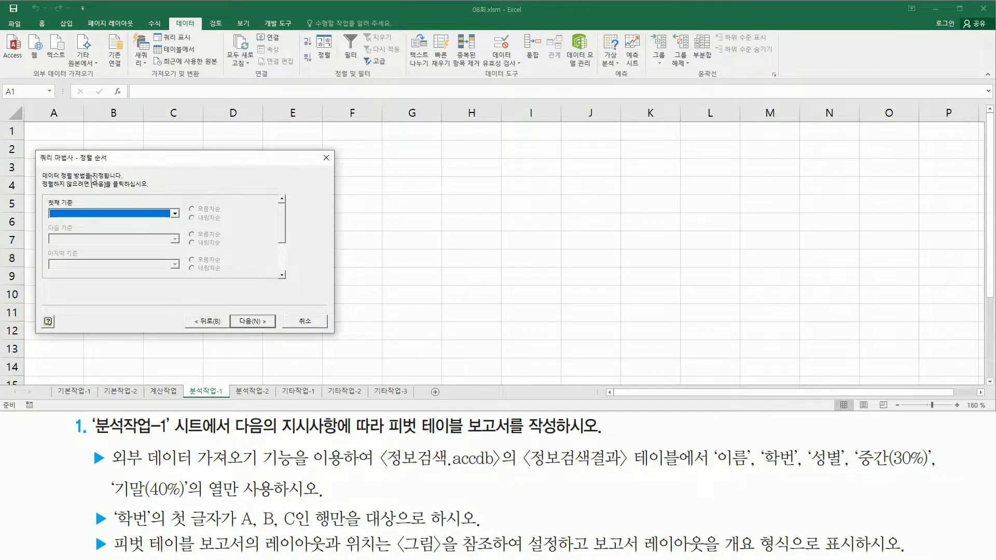
- Leave the sort order unset and finish the query, returning the data to Microsoft Excel
{"action": "left_click_drag", "start_coordinate": [77, 167], "coordinate": [115, 167]}
{"action": "left_click_drag", "start_coordinate": [237, 309], "coordinate": [270, 334]}
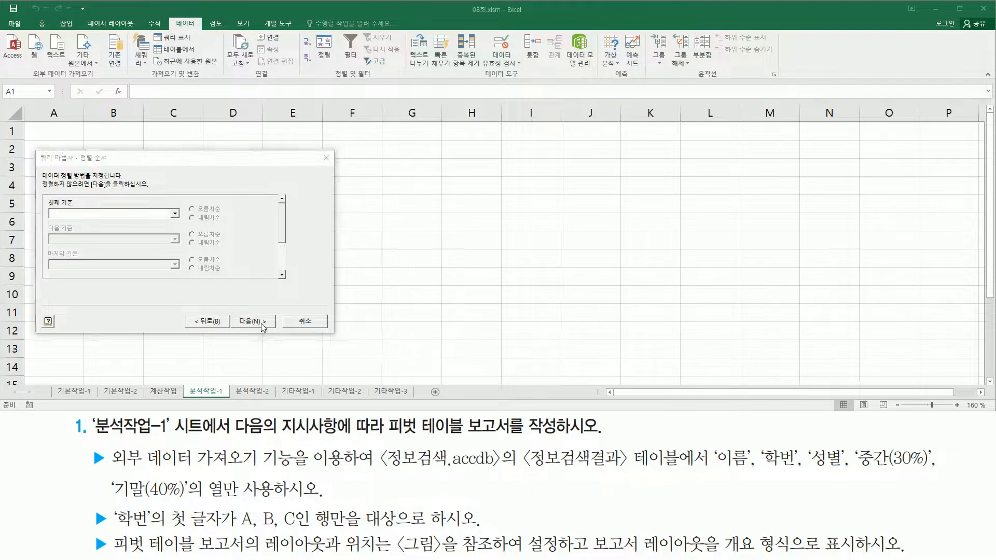
{"action": "left_click", "coordinate": [262, 326]}
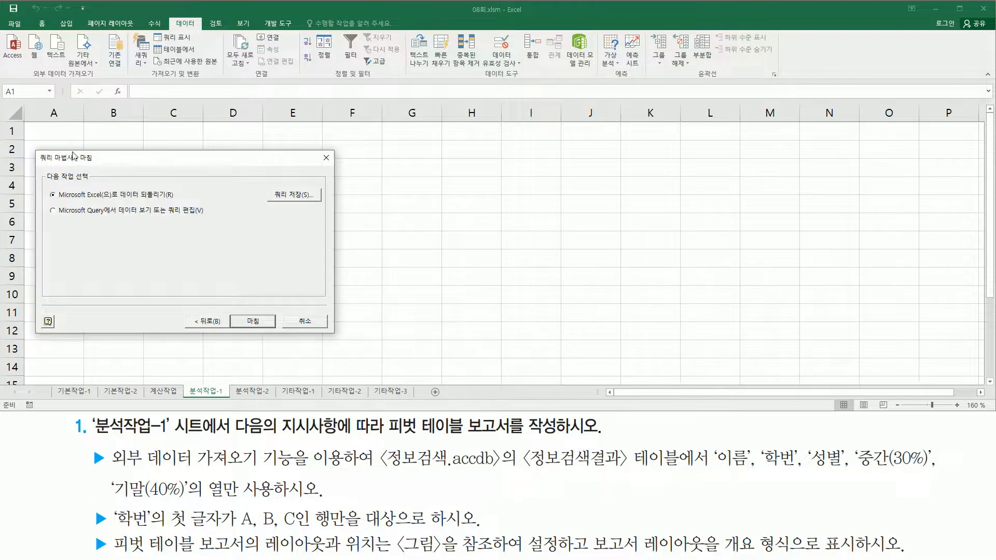
{"action": "left_click_drag", "start_coordinate": [73, 163], "coordinate": [99, 163]}
{"action": "left_click_drag", "start_coordinate": [59, 203], "coordinate": [112, 203]}
{"action": "mouse_move", "coordinate": [239, 316]}
{"action": "left_mouse_down"}
{"action": "mouse_move", "coordinate": [266, 343]}
{"action": "mouse_move", "coordinate": [283, 345]}
{"action": "left_mouse_up"}
{"action": "key", "text": "Escape"}
{"action": "left_click", "coordinate": [262, 322]}
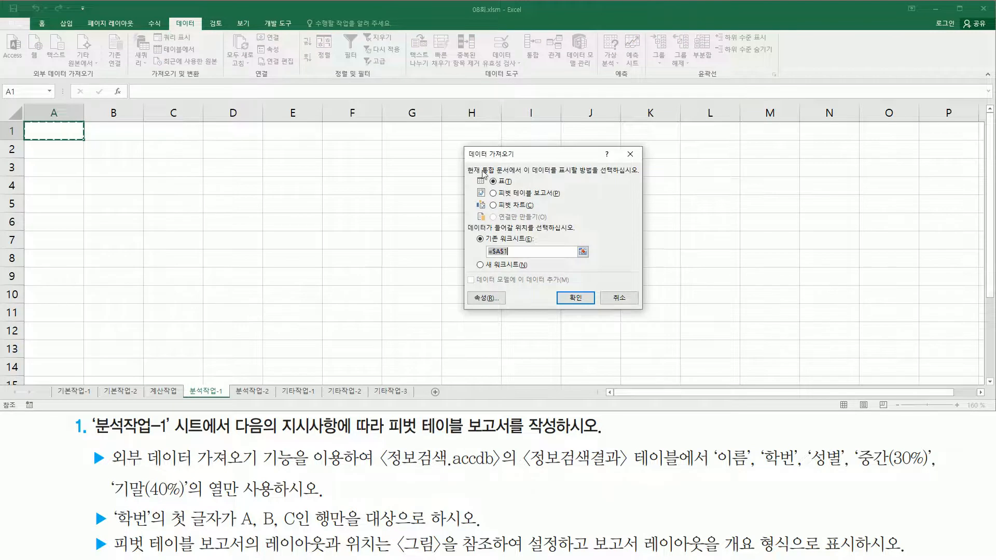
- Set the imported data to be displayed as a 피벗 테이블 보고서 (PivotTable report)
{"action": "mouse_move", "coordinate": [466, 147]}
{"action": "left_mouse_down"}
{"action": "mouse_move", "coordinate": [558, 277]}
{"action": "mouse_move", "coordinate": [649, 321]}
{"action": "mouse_move", "coordinate": [643, 314]}
{"action": "left_mouse_up"}
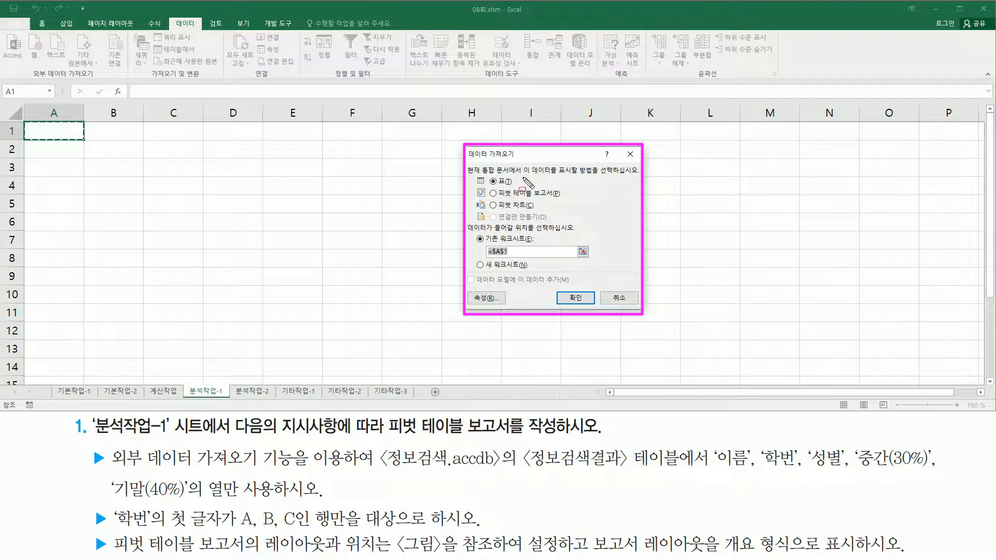
{"action": "left_click_drag", "start_coordinate": [525, 177], "coordinate": [620, 176]}
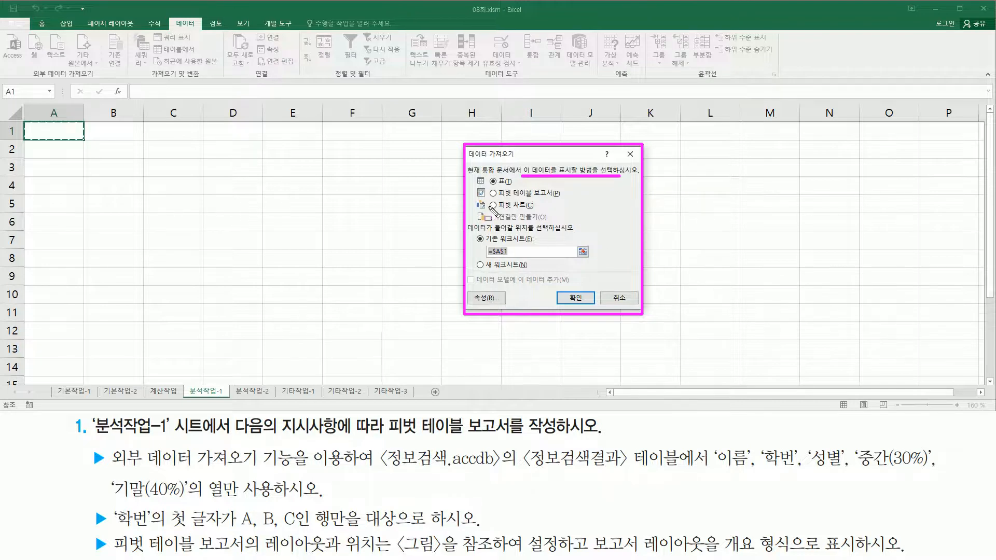
{"action": "left_click_drag", "start_coordinate": [487, 181], "coordinate": [569, 200]}
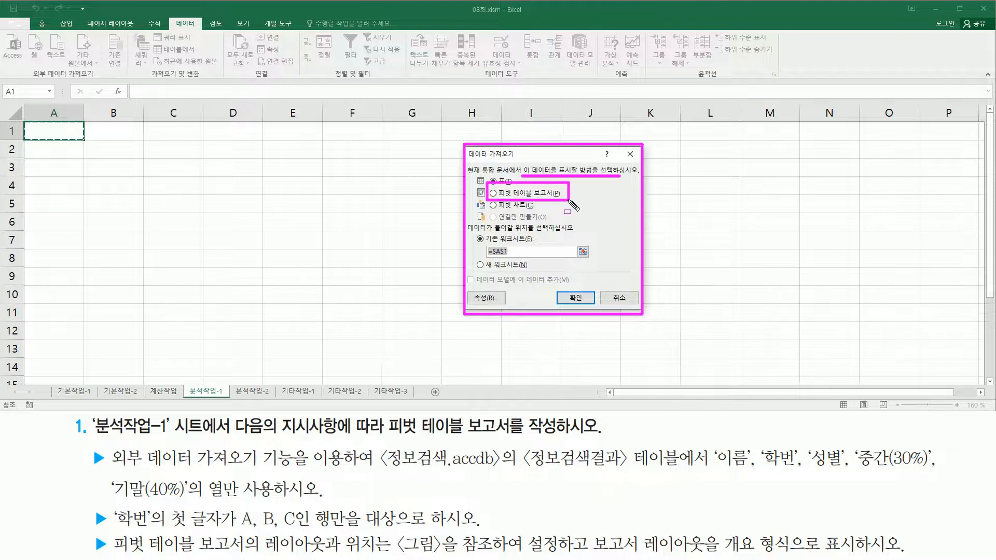
{"action": "key", "text": "Escape"}
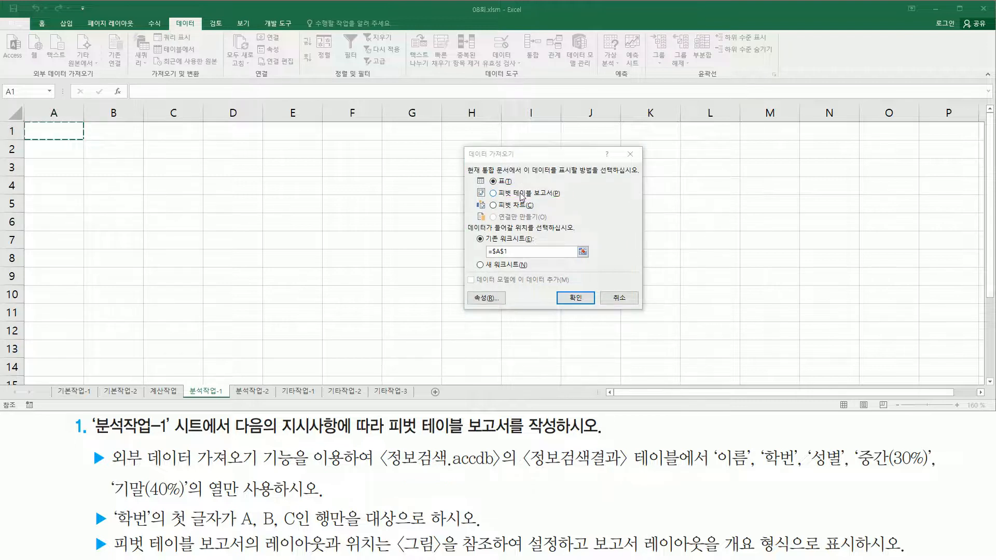
{"action": "left_click", "coordinate": [521, 195]}
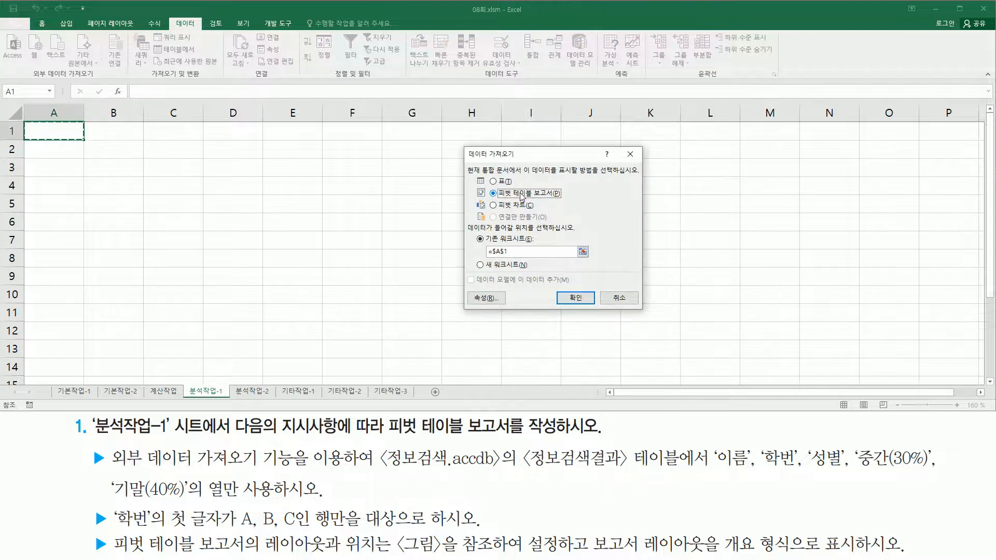
{"action": "left_click_drag", "start_coordinate": [464, 223], "coordinate": [600, 277]}
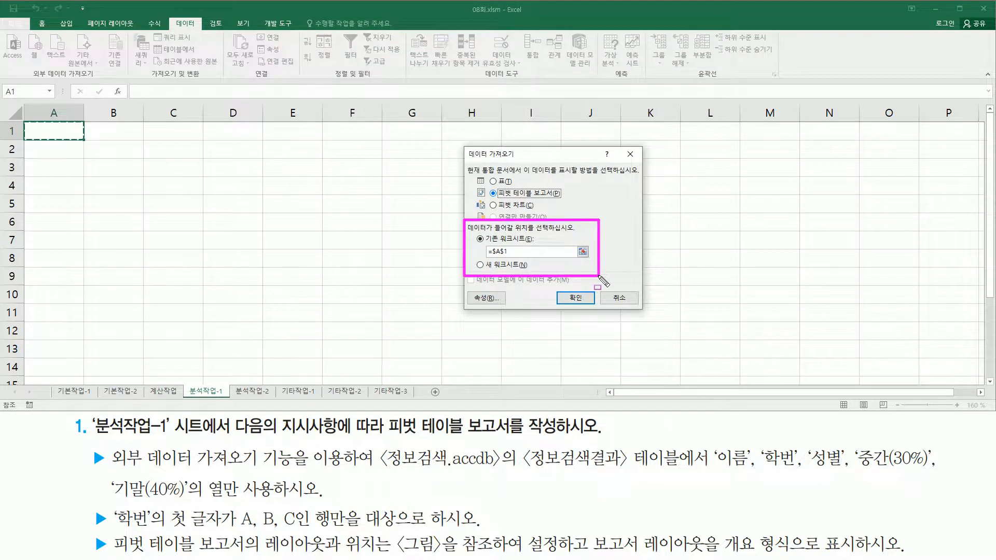
{"action": "left_click_drag", "start_coordinate": [499, 196], "coordinate": [561, 197]}
{"action": "left_click_drag", "start_coordinate": [262, 553], "coordinate": [564, 557]}
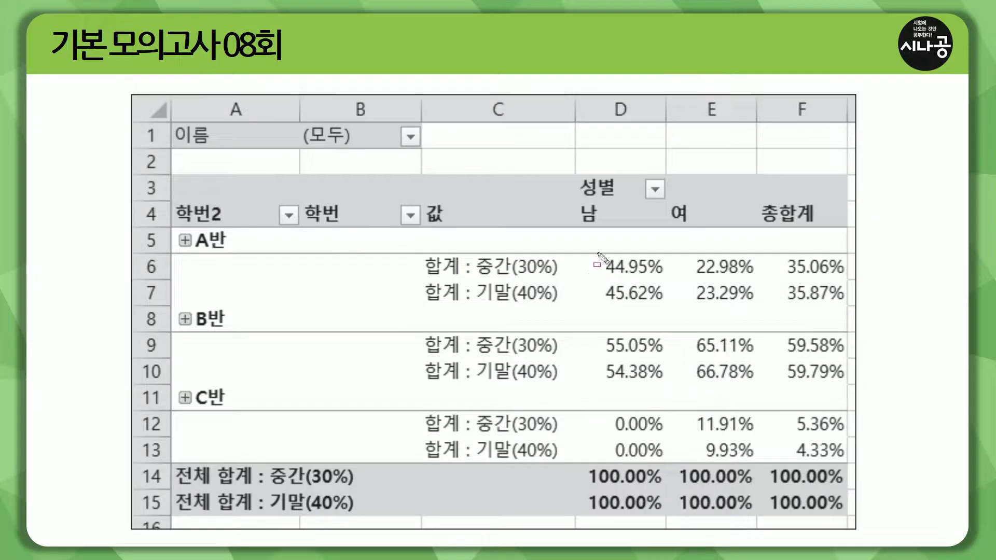
{"action": "mouse_move", "coordinate": [579, 253]}
{"action": "left_mouse_down"}
{"action": "mouse_move", "coordinate": [680, 467]}
{"action": "mouse_move", "coordinate": [756, 462]}
{"action": "left_mouse_up"}
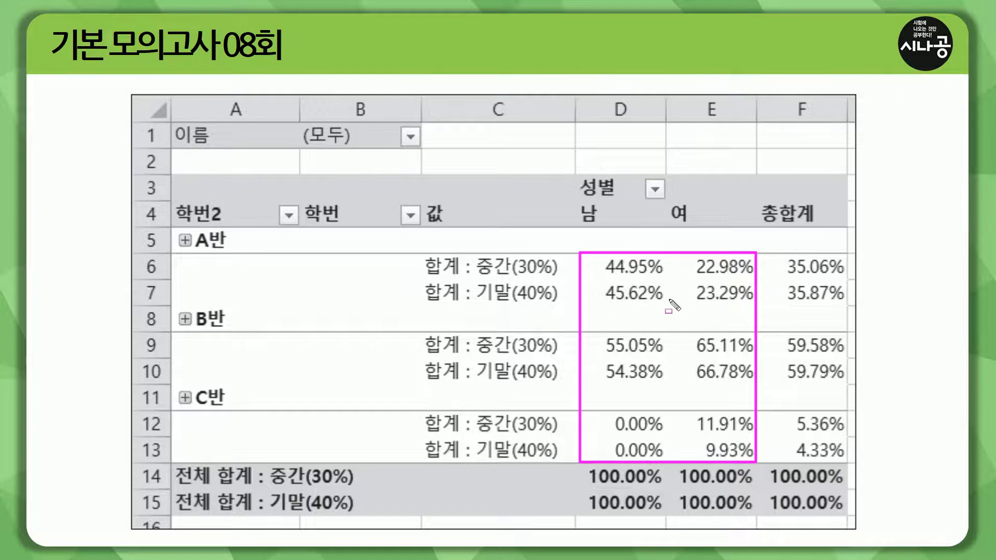
{"action": "mouse_move", "coordinate": [168, 197]}
{"action": "left_mouse_down"}
{"action": "mouse_move", "coordinate": [323, 417]}
{"action": "mouse_move", "coordinate": [402, 455]}
{"action": "left_mouse_up"}
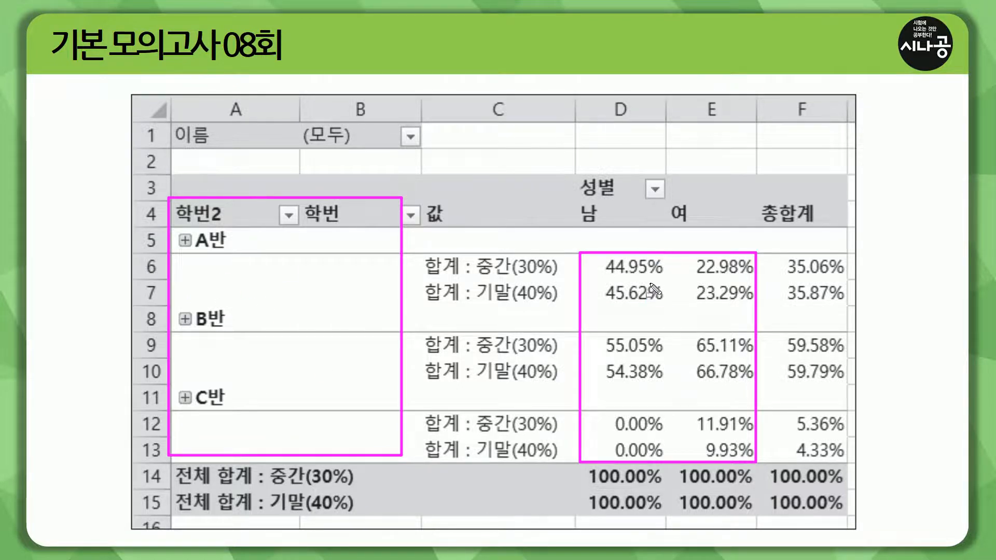
{"action": "mouse_move", "coordinate": [571, 171]}
{"action": "left_mouse_down"}
{"action": "mouse_move", "coordinate": [708, 234]}
{"action": "mouse_move", "coordinate": [730, 229]}
{"action": "left_mouse_up"}
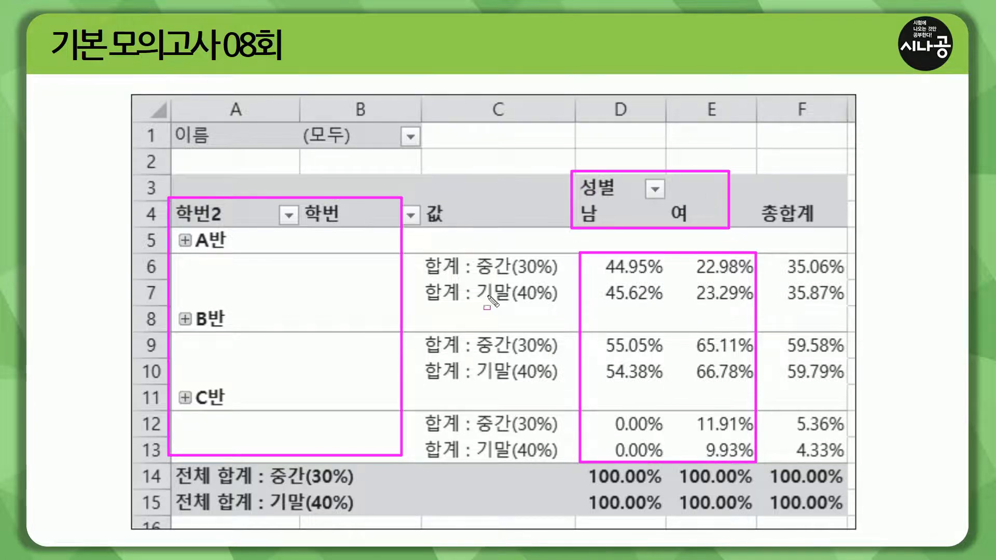
{"action": "left_click_drag", "start_coordinate": [472, 275], "coordinate": [558, 275]}
{"action": "left_click_drag", "start_coordinate": [473, 301], "coordinate": [559, 301]}
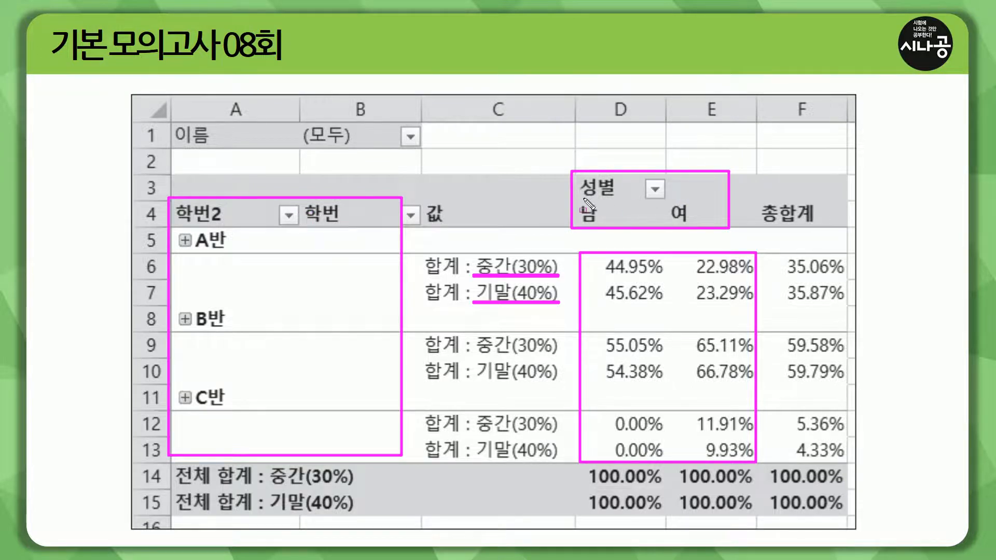
{"action": "left_click_drag", "start_coordinate": [582, 197], "coordinate": [614, 197]}
{"action": "mouse_move", "coordinate": [172, 124]}
{"action": "left_mouse_down"}
{"action": "mouse_move", "coordinate": [225, 154]}
{"action": "mouse_move", "coordinate": [255, 156]}
{"action": "mouse_move", "coordinate": [420, 155]}
{"action": "mouse_move", "coordinate": [421, 125]}
{"action": "mouse_move", "coordinate": [426, 154]}
{"action": "left_mouse_up"}
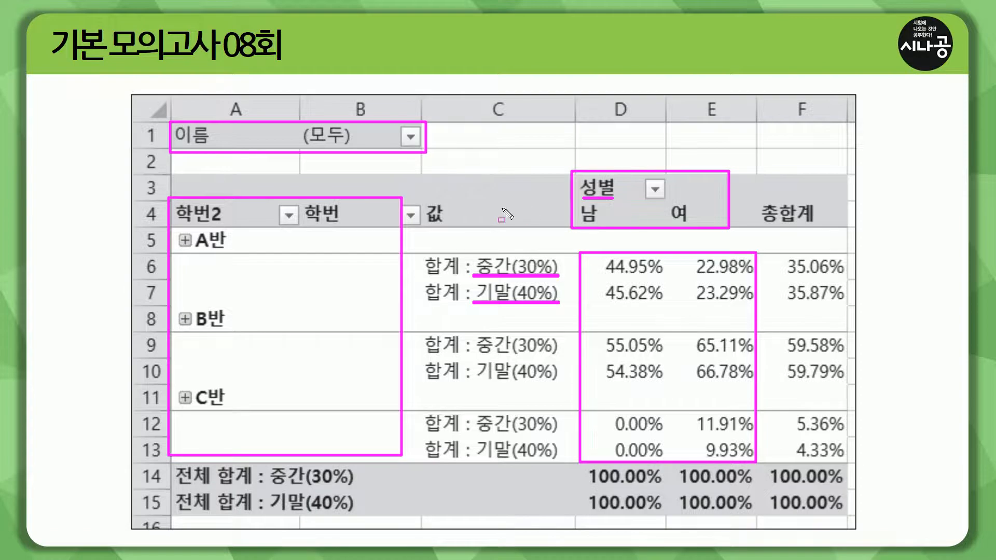
{"action": "key", "text": "Escape"}
{"action": "key", "text": "ctrl+2"}
{"action": "mouse_move", "coordinate": [175, 199]}
{"action": "left_mouse_down"}
{"action": "mouse_move", "coordinate": [245, 362]}
{"action": "mouse_move", "coordinate": [253, 454]}
{"action": "left_mouse_up"}
{"action": "mouse_move", "coordinate": [295, 175]}
{"action": "left_mouse_down"}
{"action": "mouse_move", "coordinate": [708, 211]}
{"action": "mouse_move", "coordinate": [849, 203]}
{"action": "left_mouse_up"}
{"action": "left_click_drag", "start_coordinate": [171, 175], "coordinate": [286, 198]}
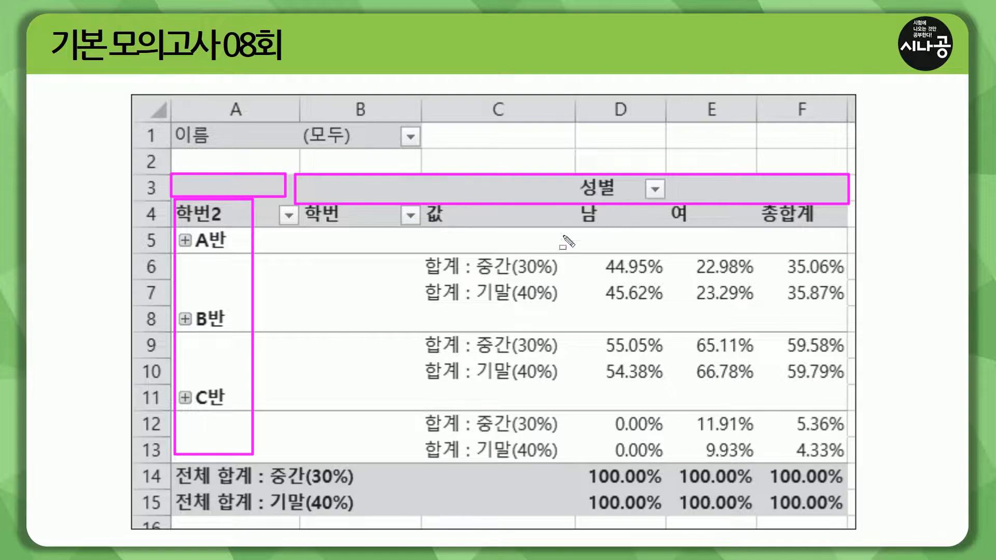
{"action": "mouse_move", "coordinate": [473, 252]}
{"action": "left_mouse_down"}
{"action": "mouse_move", "coordinate": [486, 291]}
{"action": "mouse_move", "coordinate": [557, 305]}
{"action": "left_mouse_up"}
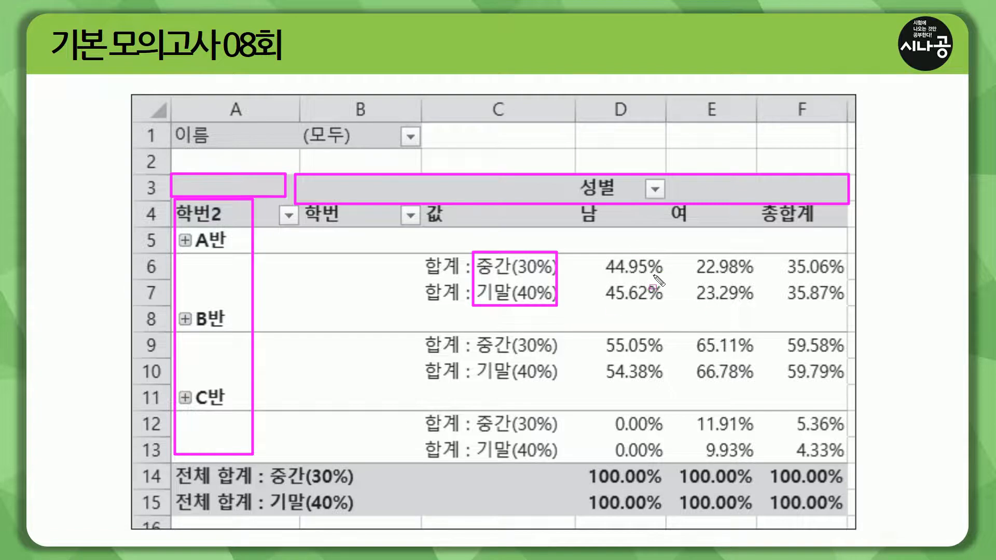
{"action": "key", "text": "e"}
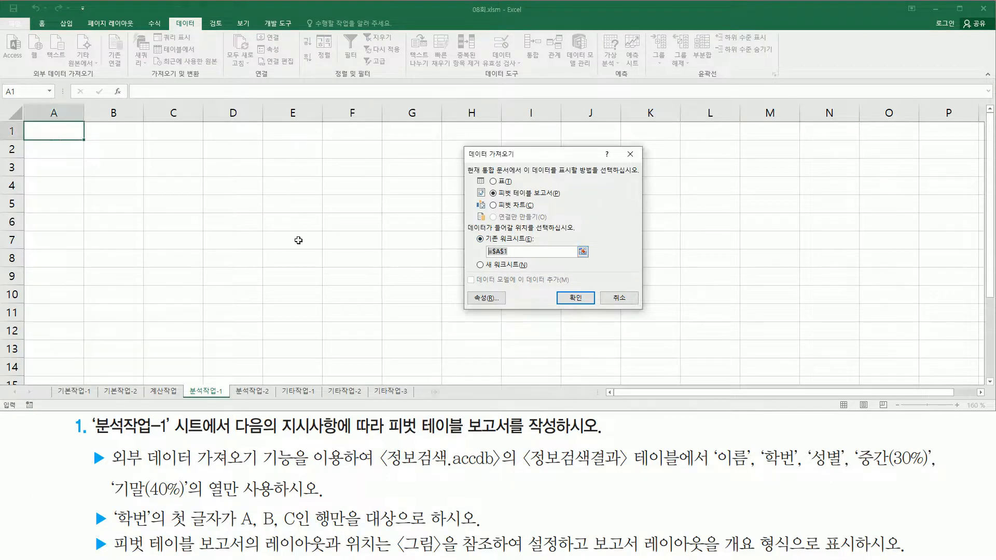
- Set cell A3 of the existing worksheet as the pivot table's location and confirm the import
{"action": "left_click", "coordinate": [44, 167]}
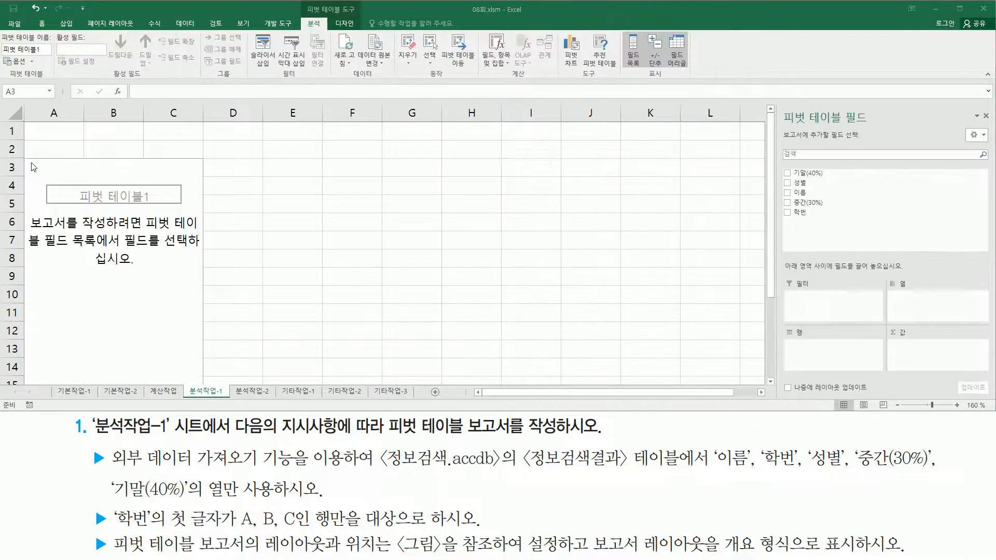
{"action": "mouse_move", "coordinate": [31, 161]}
{"action": "left_mouse_down"}
{"action": "mouse_move", "coordinate": [77, 176]}
{"action": "mouse_move", "coordinate": [178, 357]}
{"action": "mouse_move", "coordinate": [205, 382]}
{"action": "left_mouse_up"}
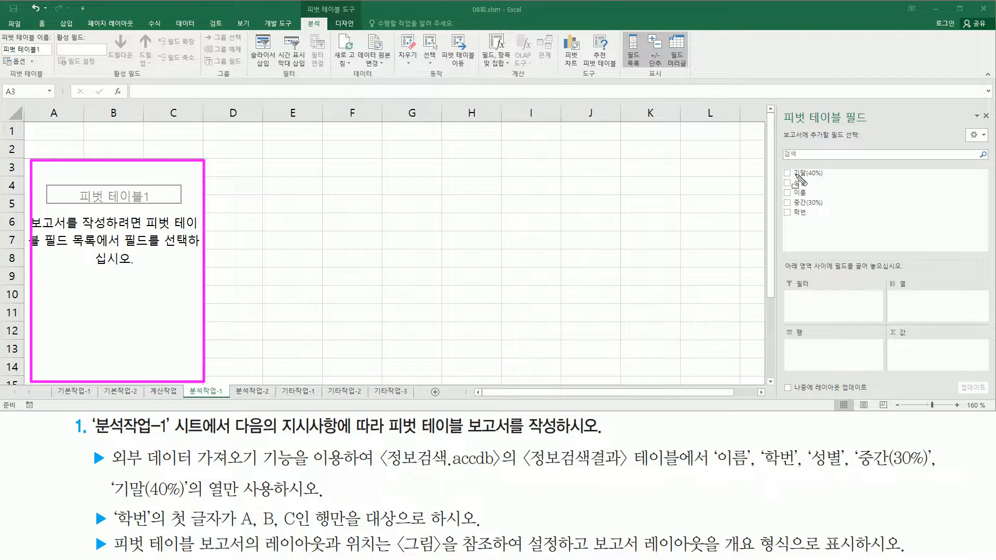
{"action": "left_click_drag", "start_coordinate": [782, 104], "coordinate": [873, 126]}
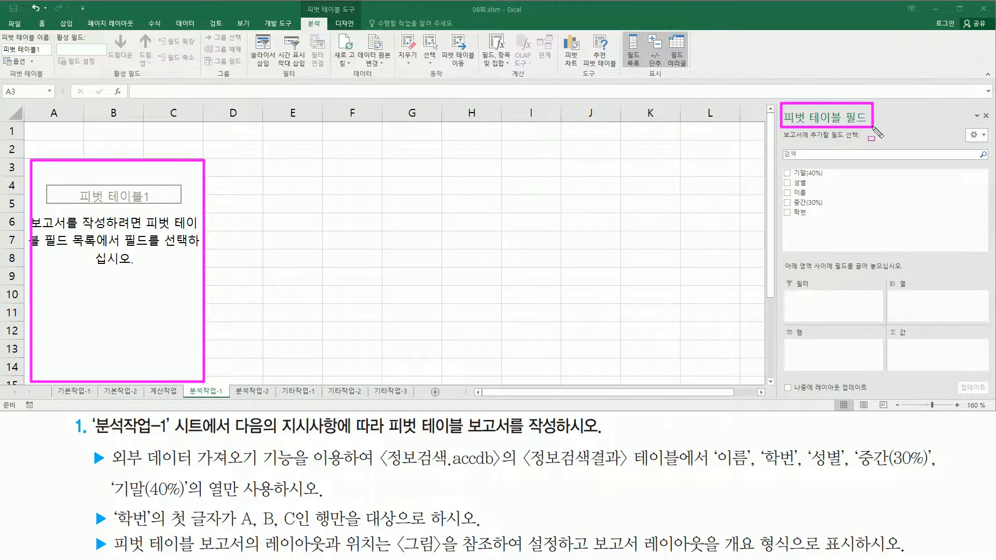
{"action": "mouse_move", "coordinate": [781, 166]}
{"action": "left_mouse_down"}
{"action": "mouse_move", "coordinate": [817, 244]}
{"action": "mouse_move", "coordinate": [844, 228]}
{"action": "left_mouse_up"}
{"action": "mouse_move", "coordinate": [782, 273]}
{"action": "left_mouse_down"}
{"action": "mouse_move", "coordinate": [806, 372]}
{"action": "mouse_move", "coordinate": [987, 378]}
{"action": "left_mouse_up"}
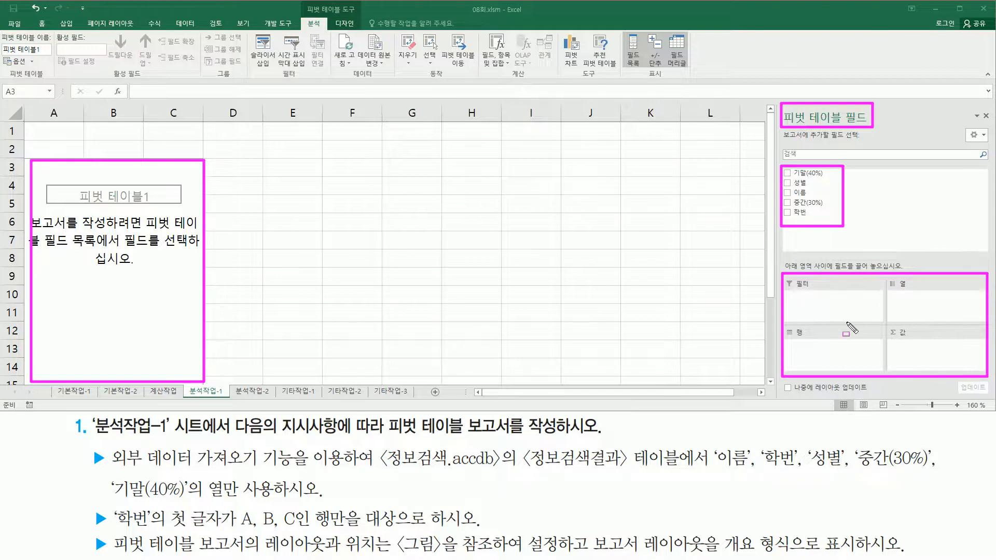
{"action": "key", "text": "Escape"}
- Lay out the pivot table with 이름 as filter, 성별 as columns, 학번 as rows, and 중간(30%) followed by 기말(40%) as values
{"action": "left_click", "coordinate": [802, 193]}
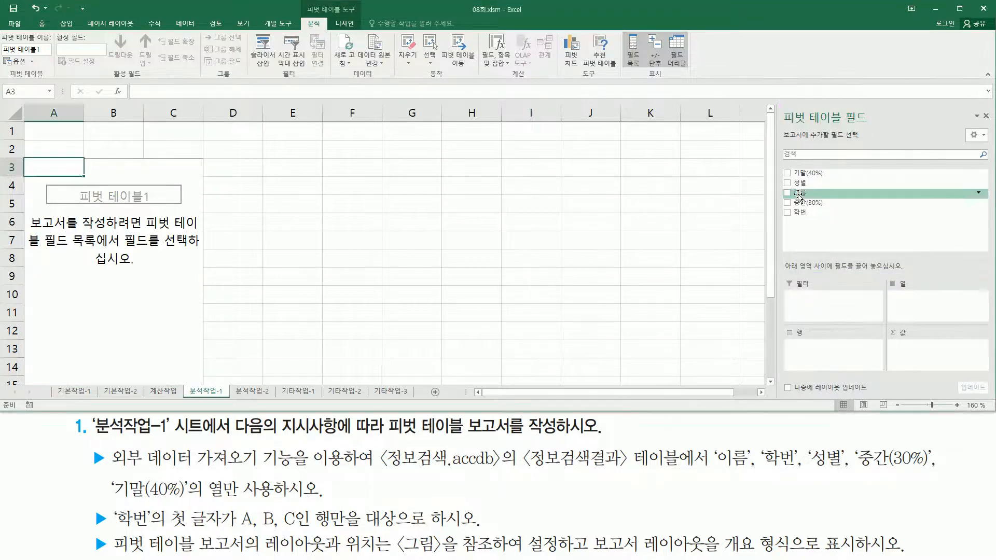
{"action": "left_click_drag", "start_coordinate": [802, 193], "coordinate": [834, 306]}
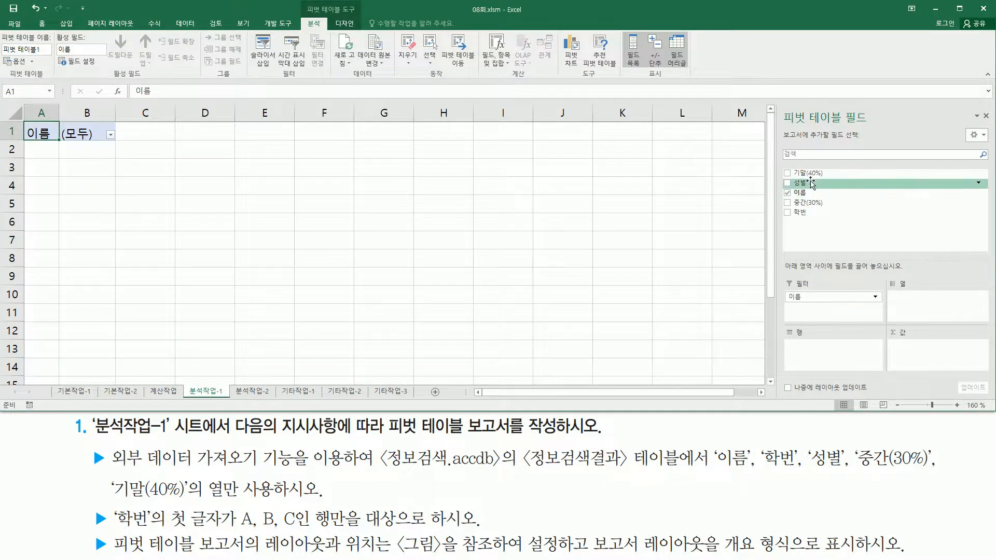
{"action": "left_click_drag", "start_coordinate": [809, 185], "coordinate": [929, 305]}
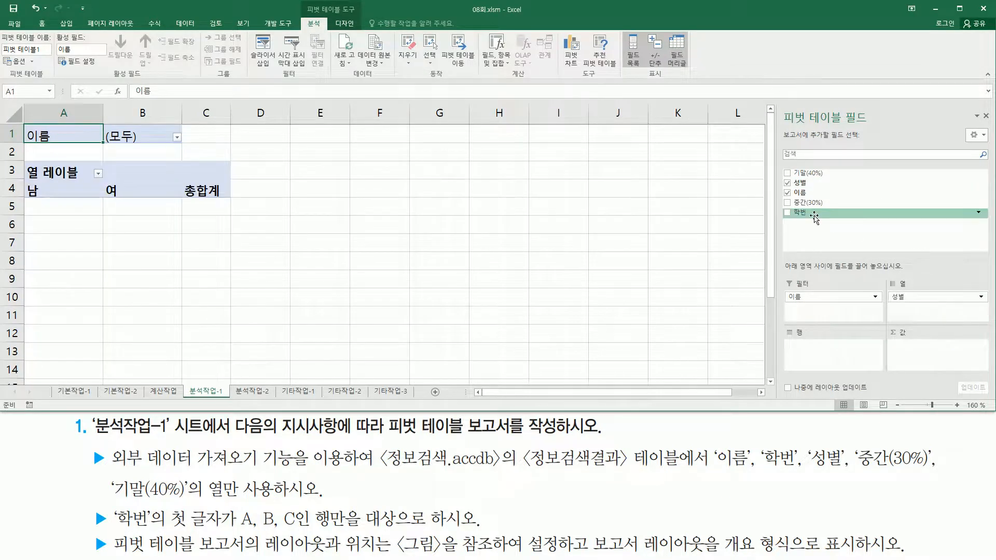
{"action": "left_click_drag", "start_coordinate": [815, 217], "coordinate": [845, 359]}
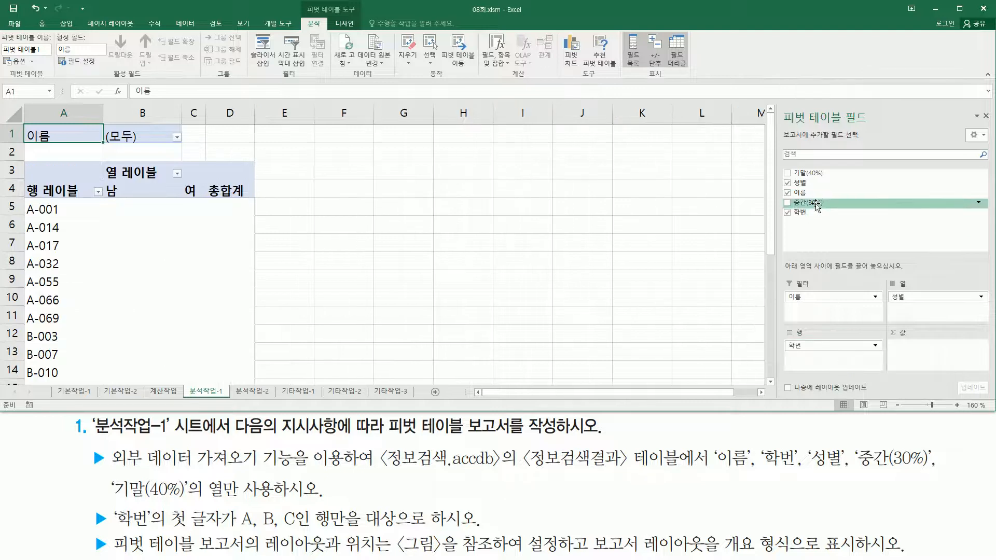
{"action": "left_click_drag", "start_coordinate": [814, 204], "coordinate": [926, 351]}
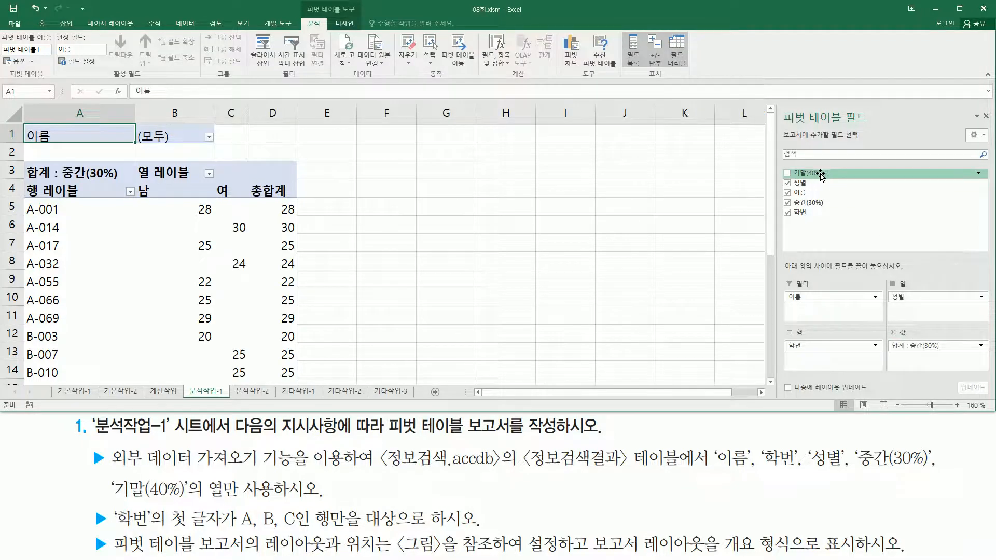
{"action": "left_click_drag", "start_coordinate": [815, 176], "coordinate": [926, 358]}
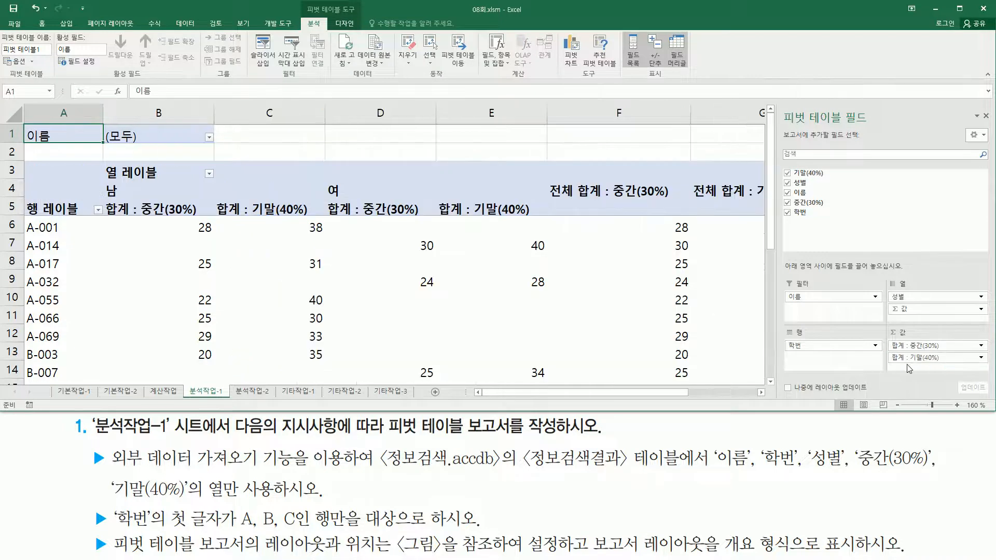
{"action": "key", "text": "ctrl+2"}
{"action": "mouse_move", "coordinate": [885, 327]}
{"action": "left_mouse_down"}
{"action": "mouse_move", "coordinate": [952, 370]}
{"action": "mouse_move", "coordinate": [990, 369]}
{"action": "left_mouse_up"}
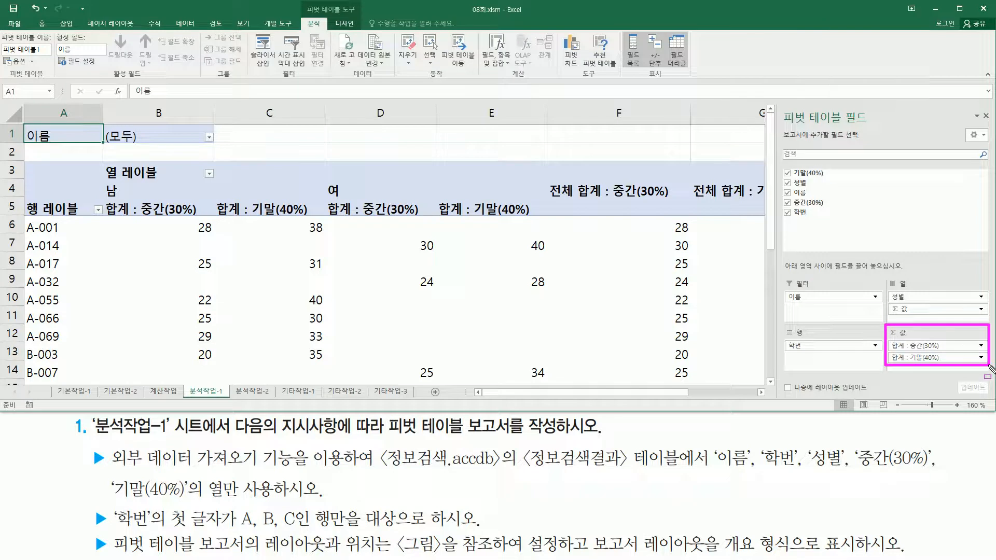
{"action": "left_click_drag", "start_coordinate": [891, 304], "coordinate": [918, 316]}
{"action": "left_click_drag", "start_coordinate": [885, 273], "coordinate": [915, 292]}
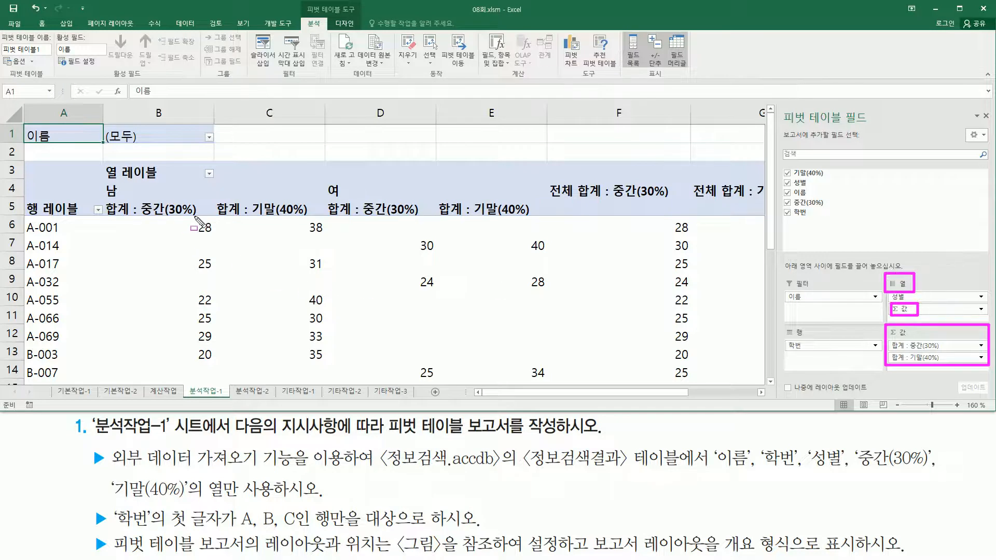
{"action": "left_click_drag", "start_coordinate": [195, 218], "coordinate": [211, 372]}
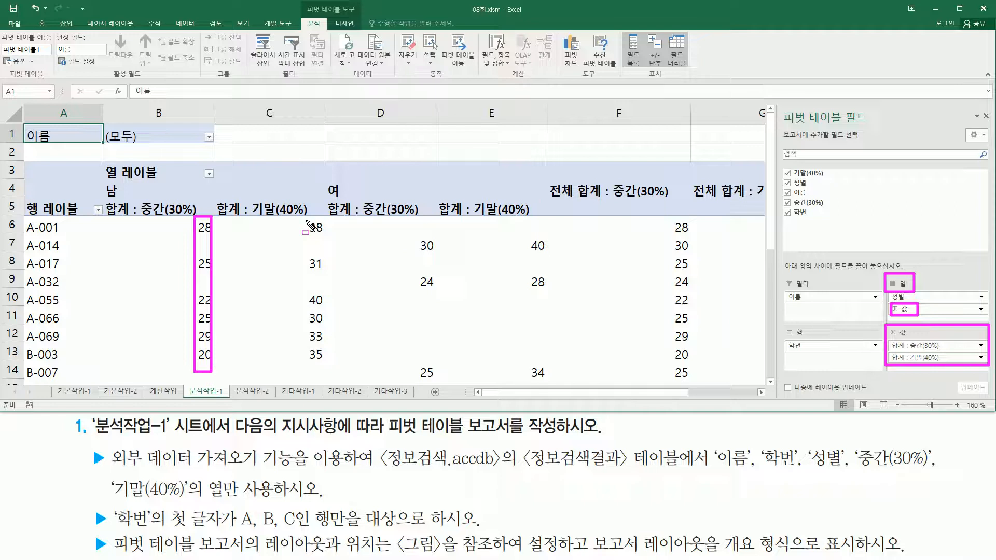
{"action": "mouse_move", "coordinate": [306, 220]}
{"action": "left_mouse_down"}
{"action": "mouse_move", "coordinate": [319, 390]}
{"action": "mouse_move", "coordinate": [325, 381]}
{"action": "left_mouse_up"}
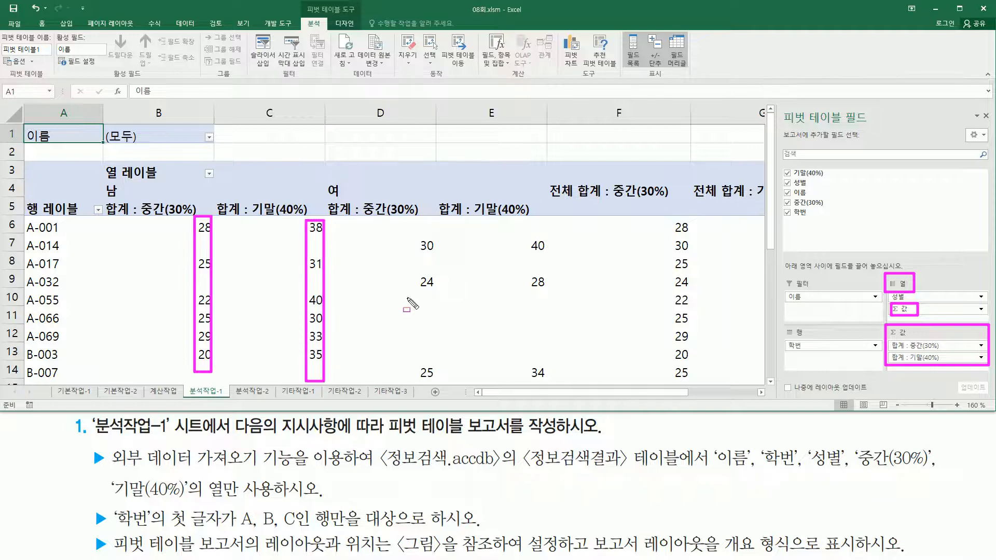
{"action": "mouse_move", "coordinate": [422, 219]}
{"action": "left_mouse_down"}
{"action": "mouse_move", "coordinate": [423, 345]}
{"action": "mouse_move", "coordinate": [436, 218]}
{"action": "left_mouse_up"}
{"action": "left_click_drag", "start_coordinate": [521, 219], "coordinate": [539, 367]}
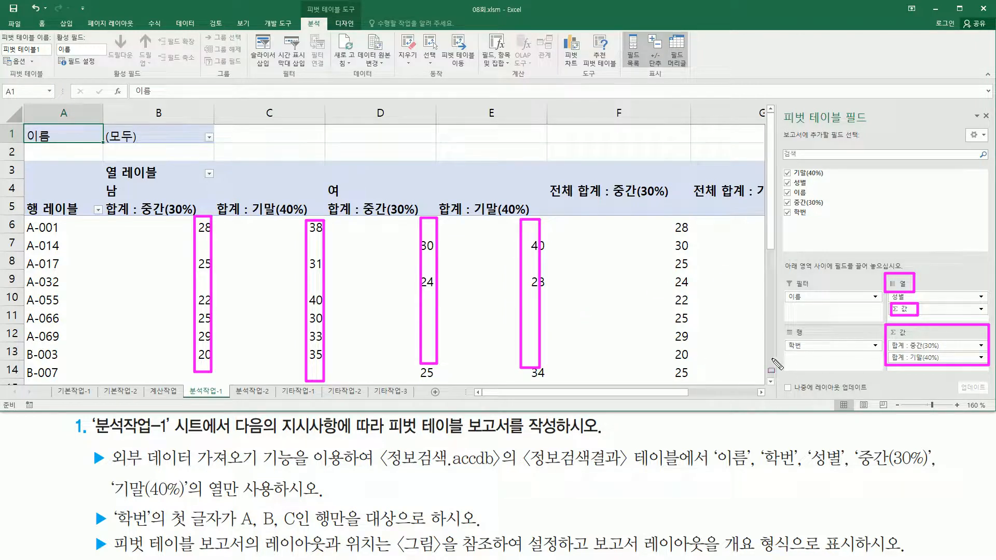
{"action": "key", "text": "Escape"}
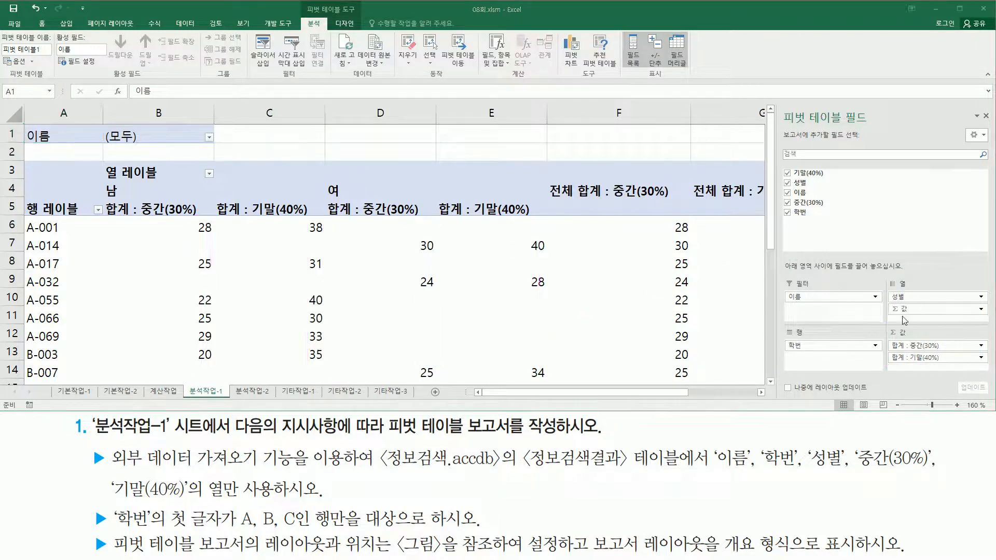
{"action": "left_click_drag", "start_coordinate": [887, 303], "coordinate": [919, 317]}
{"action": "key", "text": "Escape"}
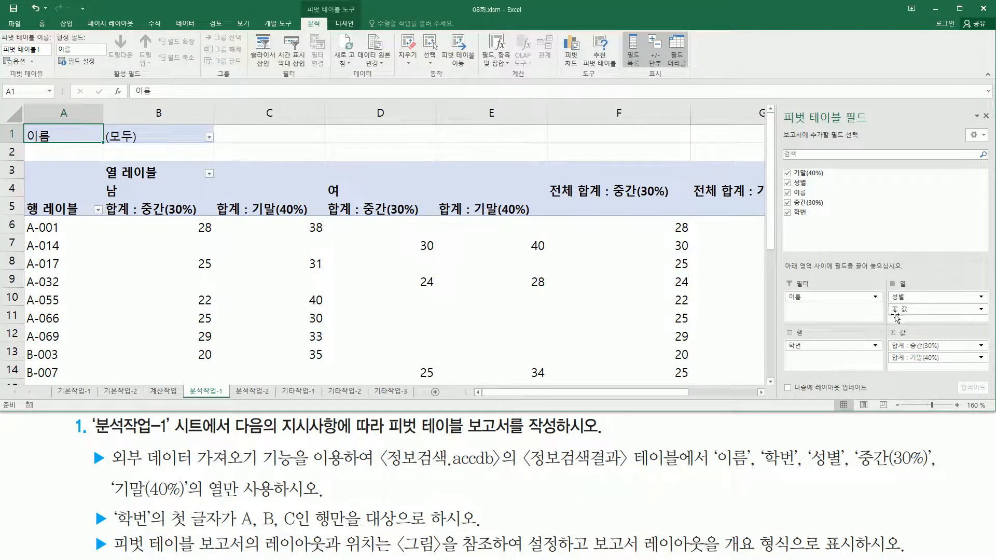
- Move the Σ 값 field from the column area to the row area, below 학번
{"action": "left_click_drag", "start_coordinate": [908, 309], "coordinate": [822, 363]}
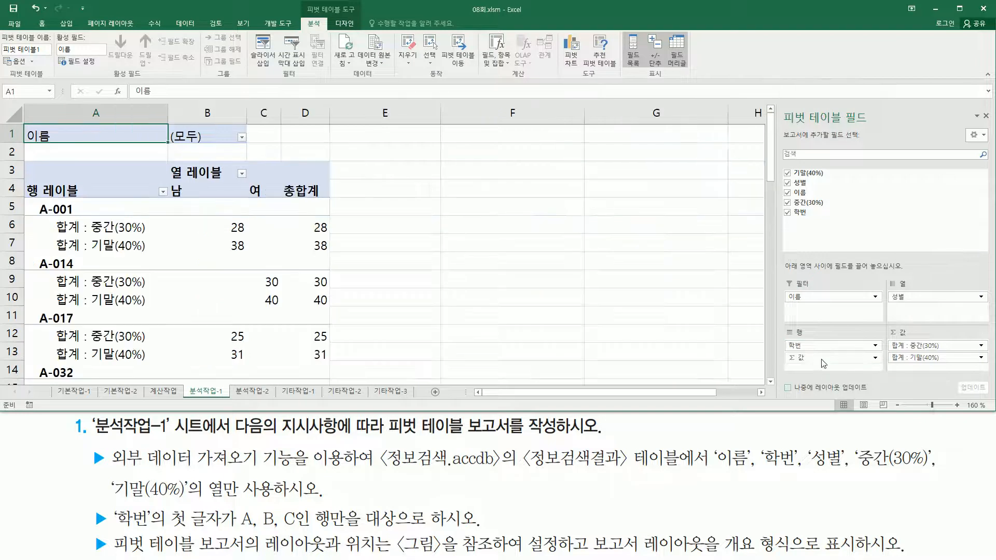
{"action": "left_click_drag", "start_coordinate": [91, 227], "coordinate": [352, 227]}
{"action": "left_click_drag", "start_coordinate": [96, 245], "coordinate": [349, 246]}
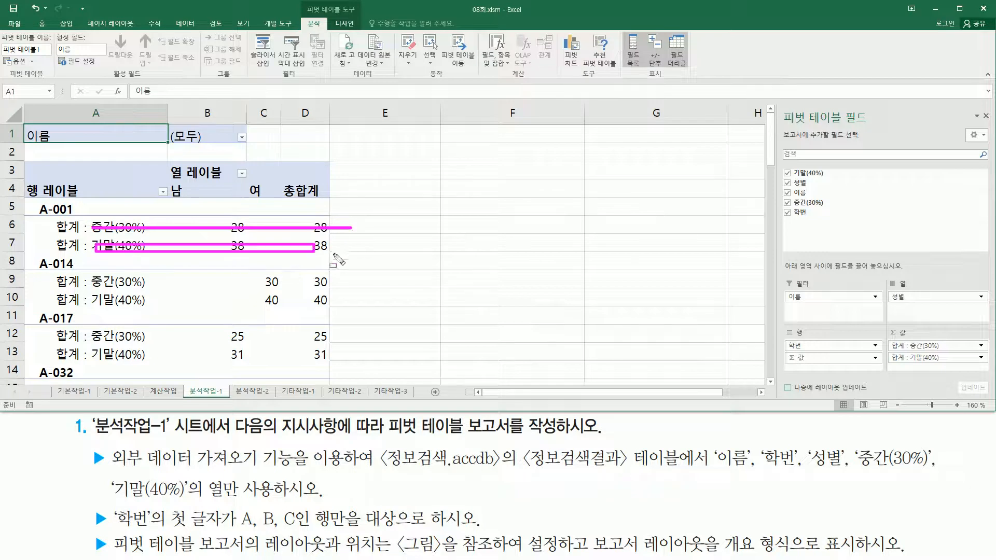
{"action": "left_click_drag", "start_coordinate": [96, 282], "coordinate": [351, 281]}
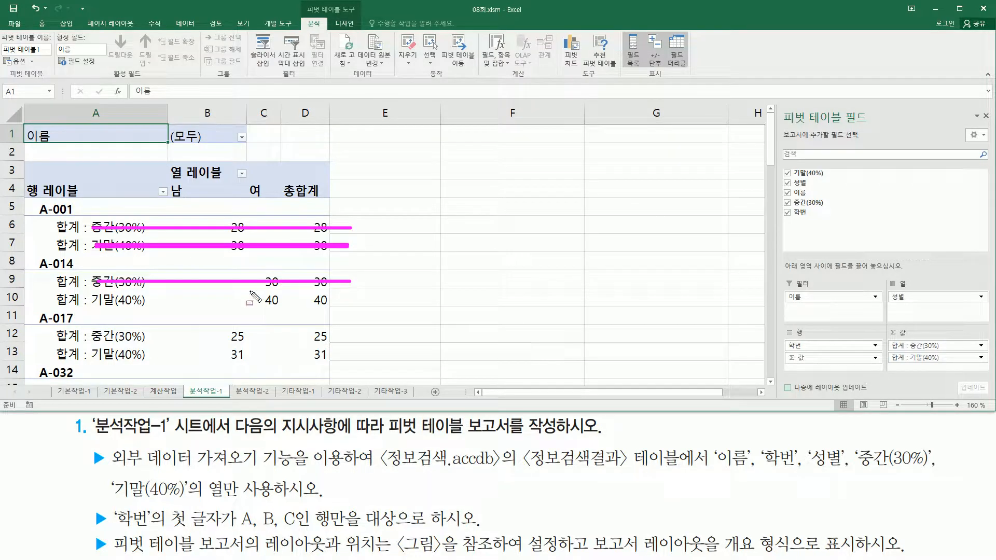
{"action": "left_click_drag", "start_coordinate": [109, 299], "coordinate": [335, 300]}
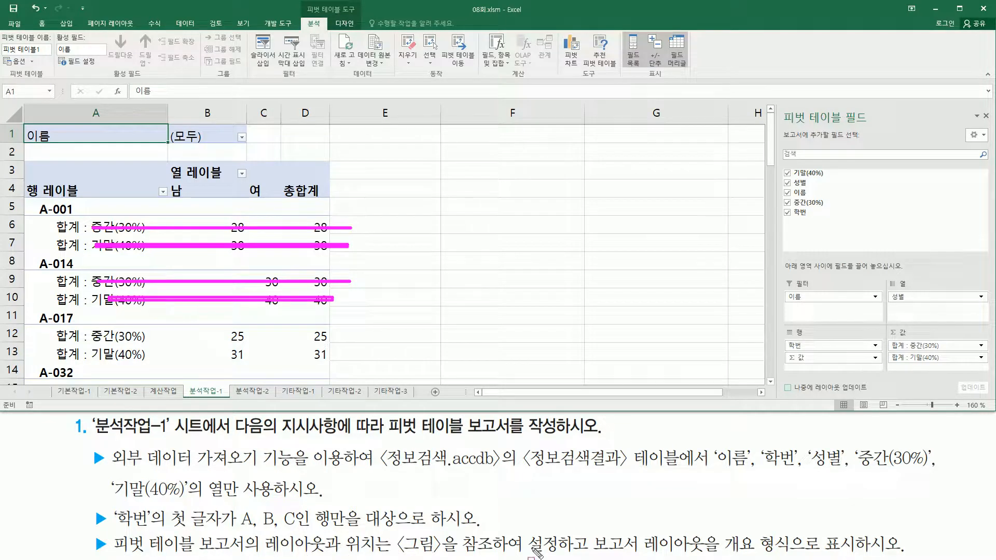
{"action": "mouse_move", "coordinate": [593, 530]}
{"action": "left_mouse_down"}
{"action": "mouse_move", "coordinate": [703, 556]}
{"action": "mouse_move", "coordinate": [856, 555]}
{"action": "left_mouse_up"}
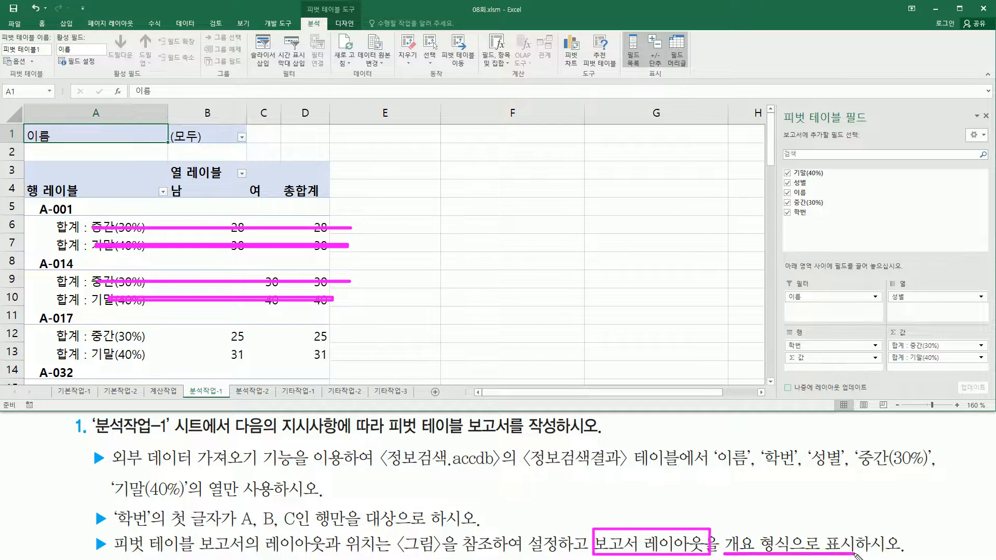
{"action": "key", "text": "Escape"}
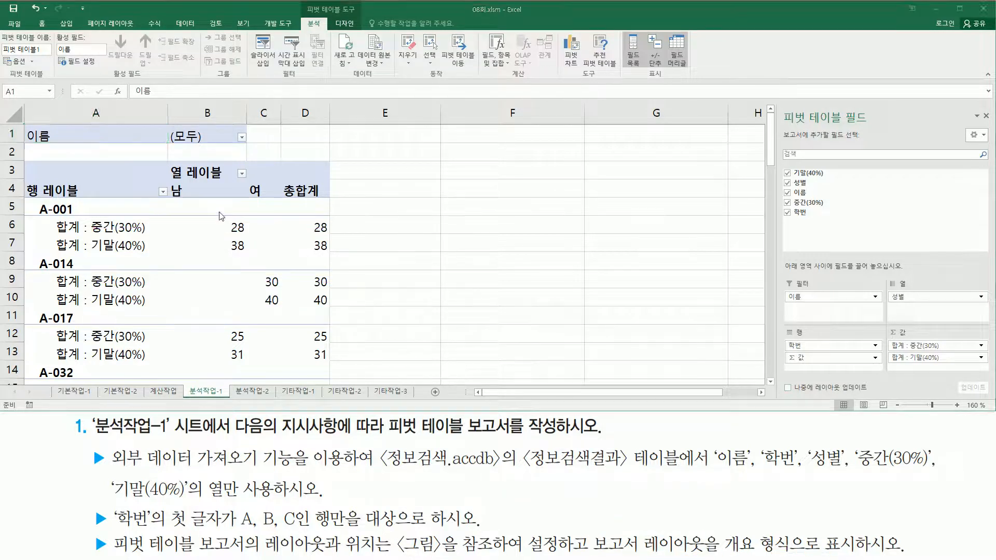
- Set the pivot table's report layout to 개요 형식으로 표시 (outline form)
{"action": "left_click", "coordinate": [194, 246]}
{"action": "left_click", "coordinate": [270, 269]}
{"action": "left_click", "coordinate": [290, 227]}
{"action": "left_click", "coordinate": [176, 230]}
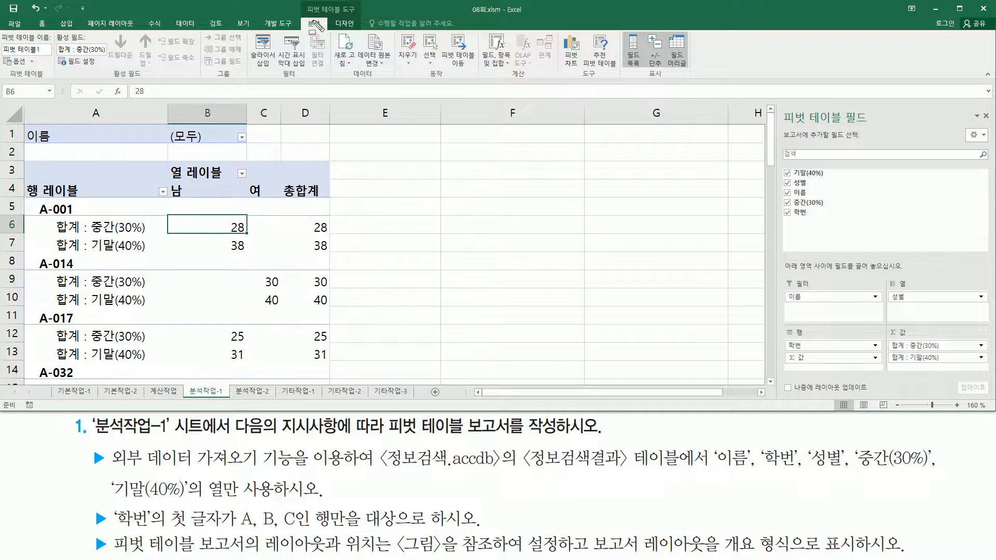
{"action": "mouse_move", "coordinate": [303, 3]}
{"action": "left_mouse_down"}
{"action": "mouse_move", "coordinate": [363, 17]}
{"action": "mouse_move", "coordinate": [366, 31]}
{"action": "left_mouse_up"}
{"action": "key", "text": "Escape"}
{"action": "left_click", "coordinate": [343, 26]}
{"action": "left_click_drag", "start_coordinate": [30, 78], "coordinate": [78, 80]}
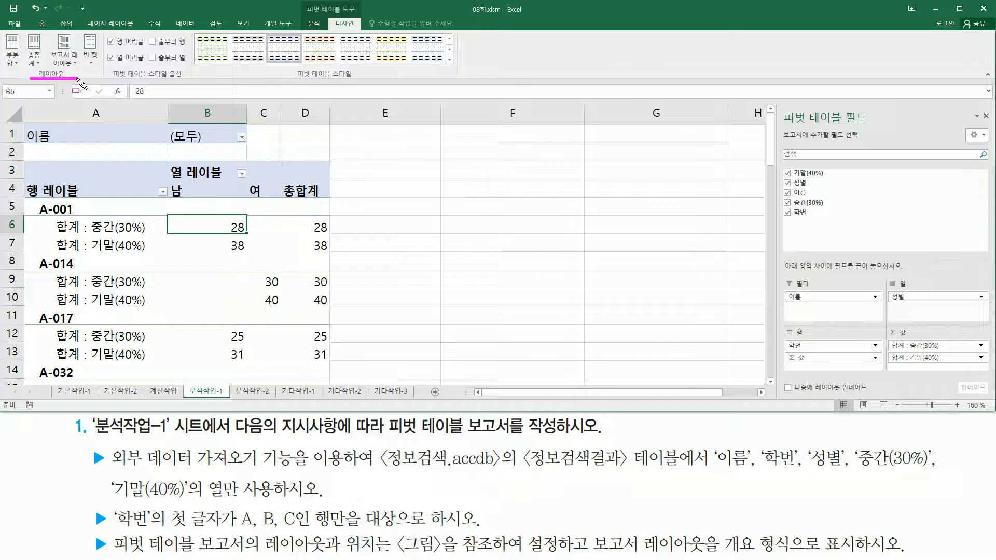
{"action": "mouse_move", "coordinate": [592, 528]}
{"action": "left_mouse_down"}
{"action": "mouse_move", "coordinate": [707, 558]}
{"action": "mouse_move", "coordinate": [841, 551]}
{"action": "left_mouse_up"}
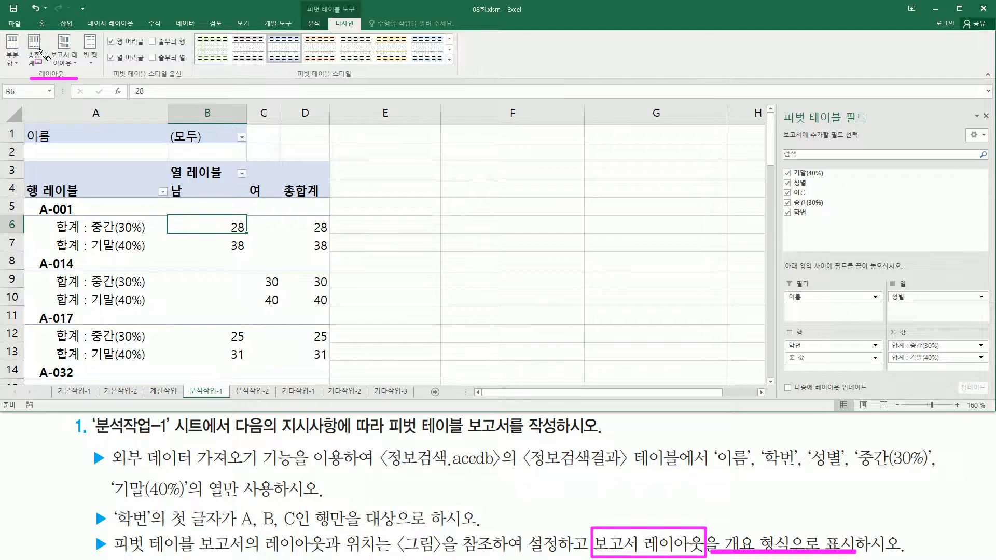
{"action": "left_click_drag", "start_coordinate": [50, 33], "coordinate": [79, 67]}
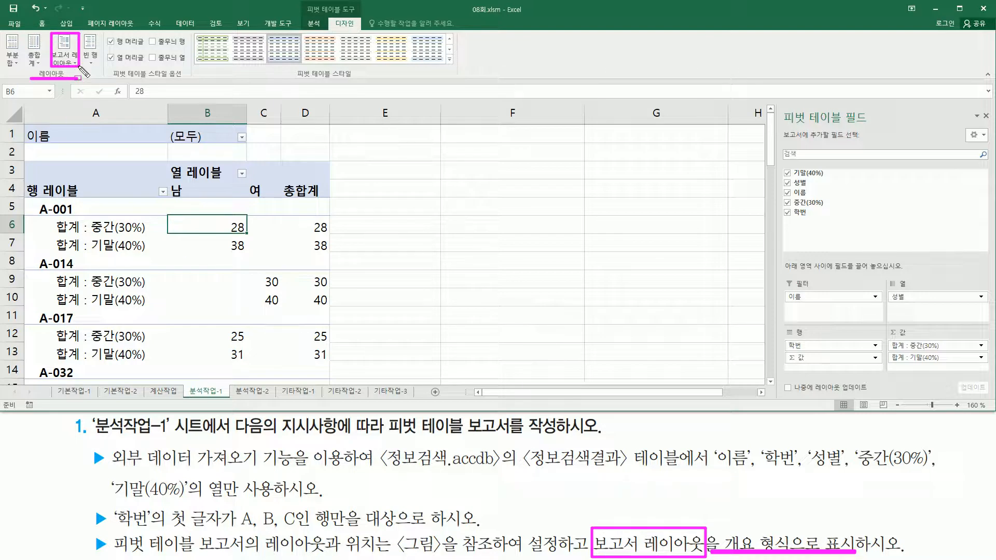
{"action": "key", "text": "Escape"}
{"action": "left_click", "coordinate": [71, 59]}
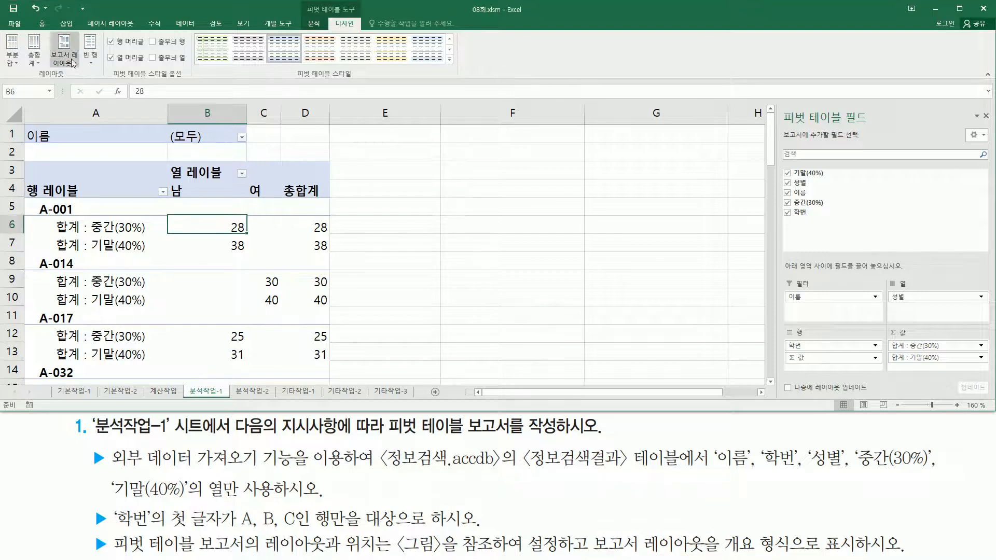
{"action": "left_click", "coordinate": [71, 62]}
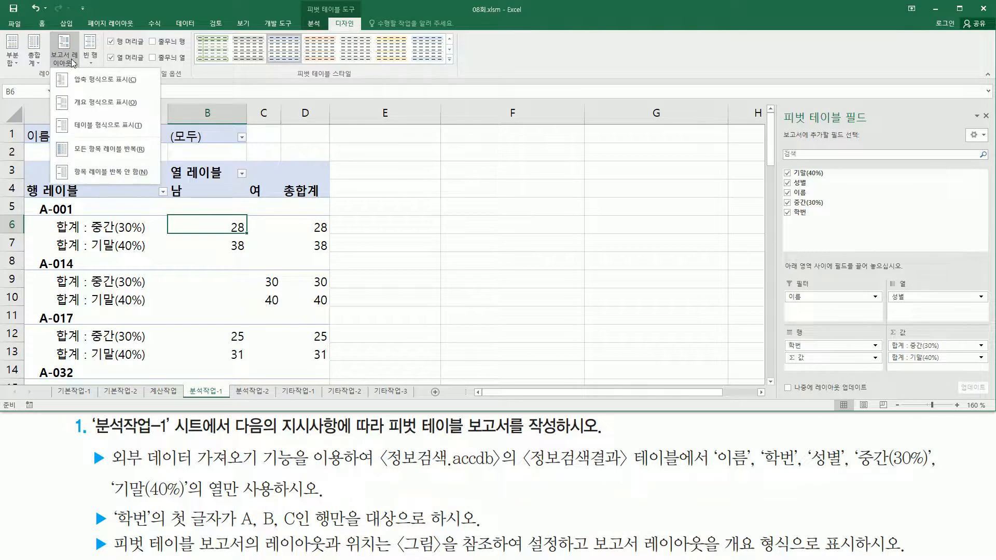
{"action": "left_click", "coordinate": [101, 105]}
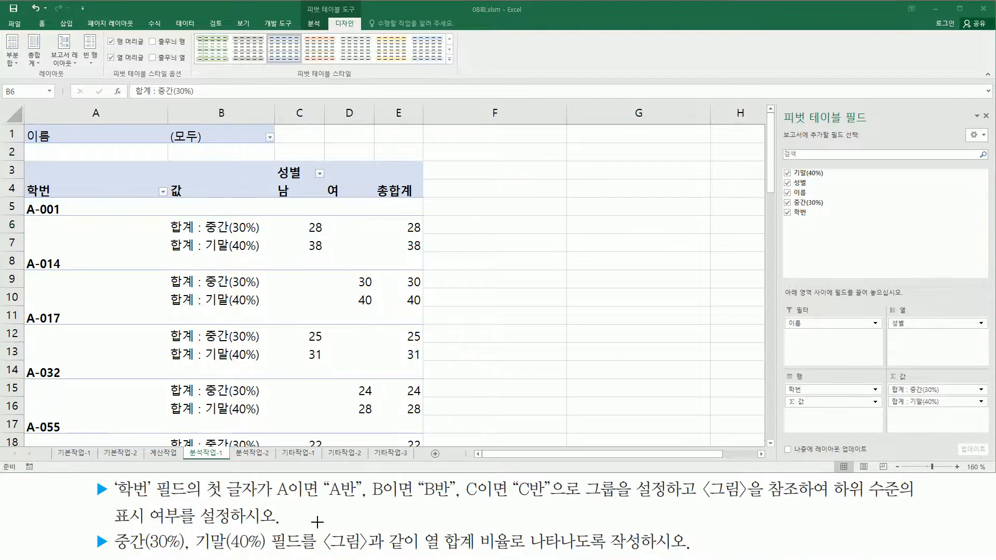
{"action": "mouse_move", "coordinate": [116, 501]}
{"action": "left_mouse_down"}
{"action": "mouse_move", "coordinate": [177, 502]}
{"action": "mouse_move", "coordinate": [115, 478]}
{"action": "left_mouse_up"}
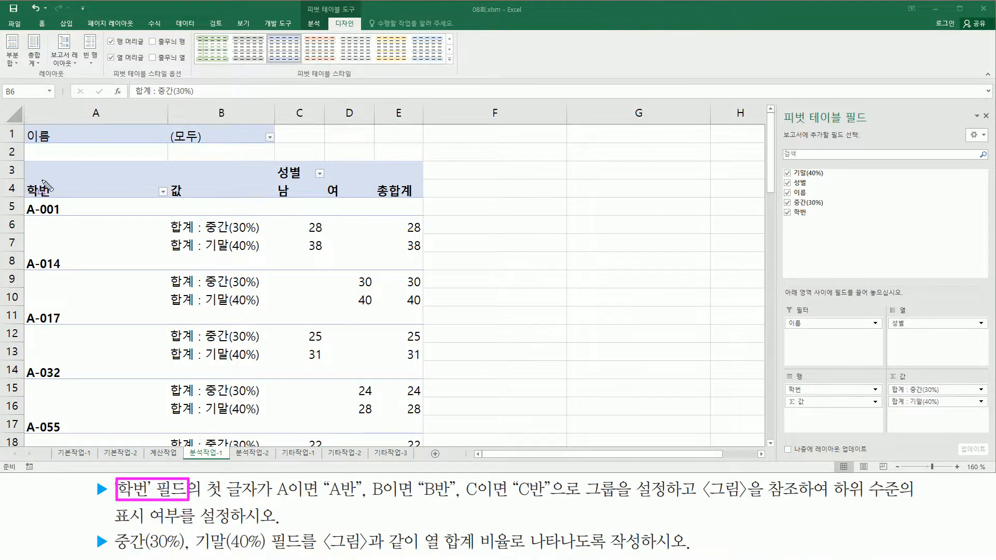
{"action": "left_click_drag", "start_coordinate": [24, 177], "coordinate": [70, 198]}
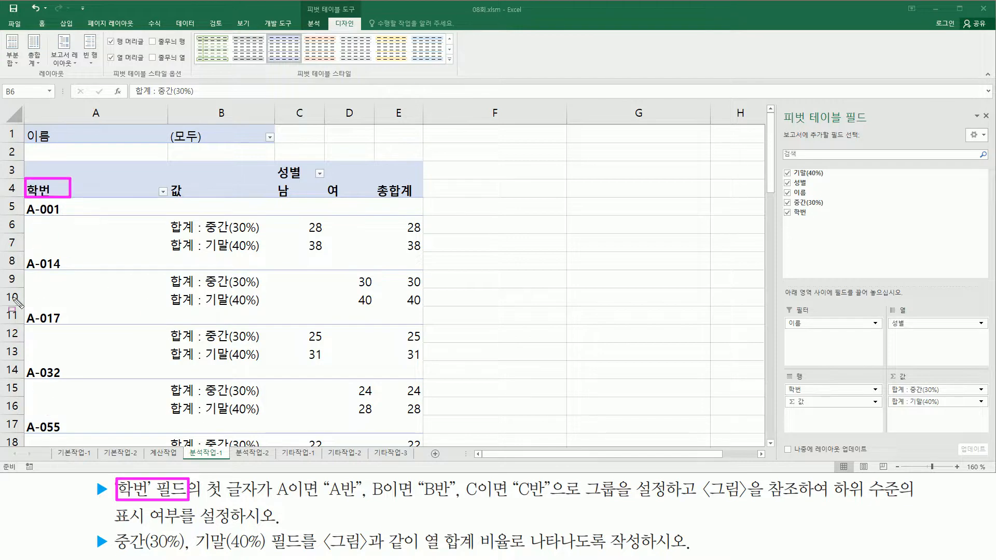
{"action": "mouse_move", "coordinate": [208, 502]}
{"action": "left_mouse_down"}
{"action": "mouse_move", "coordinate": [688, 501]}
{"action": "mouse_move", "coordinate": [696, 523]}
{"action": "left_mouse_up"}
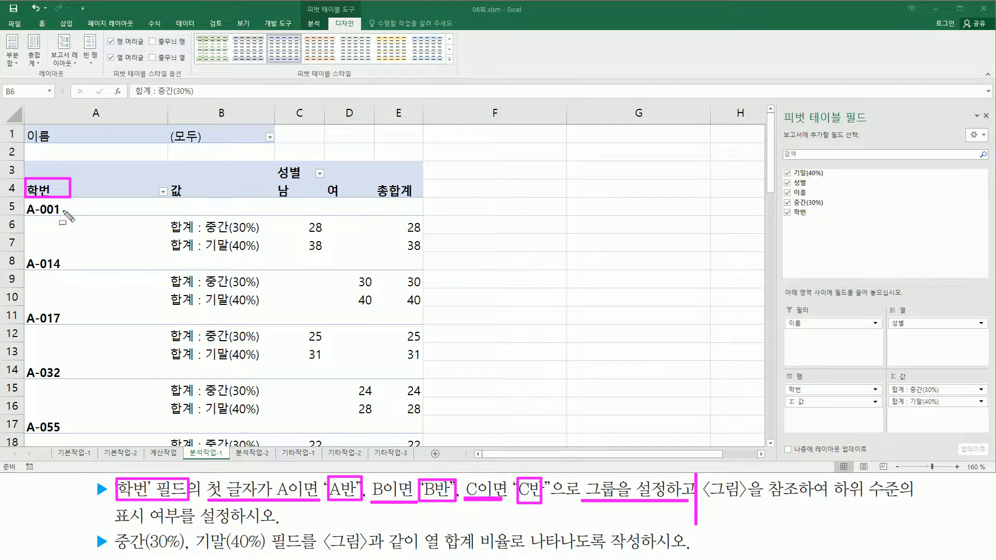
{"action": "key", "text": "Escape"}
- Group the 학번 row items that begin with A, from A-001 through A-069
{"action": "left_click_drag", "start_coordinate": [46, 210], "coordinate": [60, 265]}
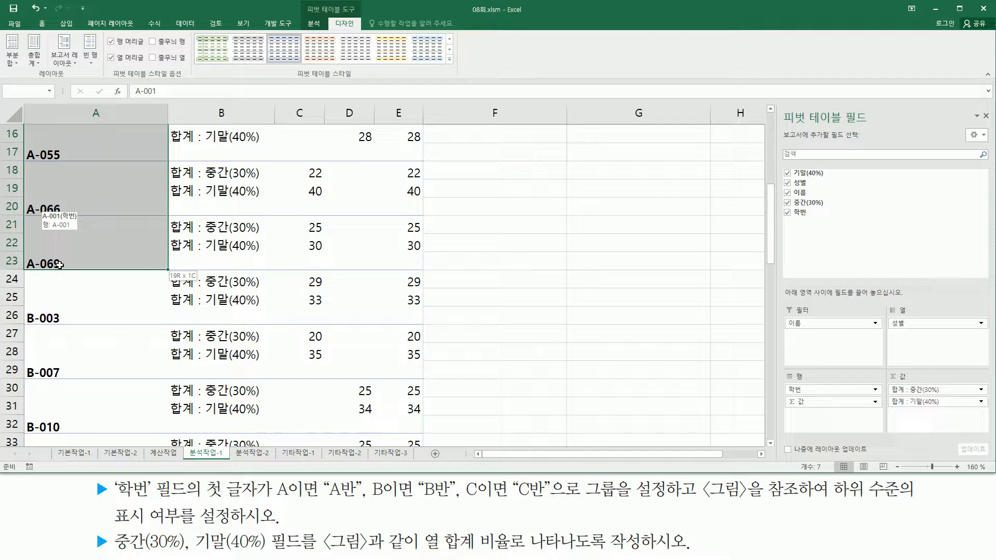
{"action": "left_click_drag", "start_coordinate": [60, 265], "coordinate": [60, 265]}
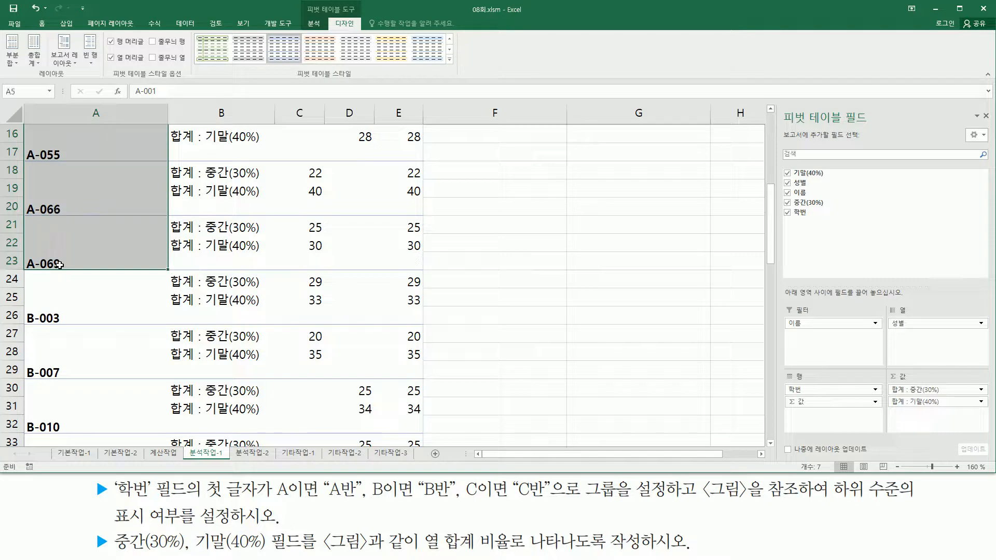
{"action": "right_click", "coordinate": [90, 191]}
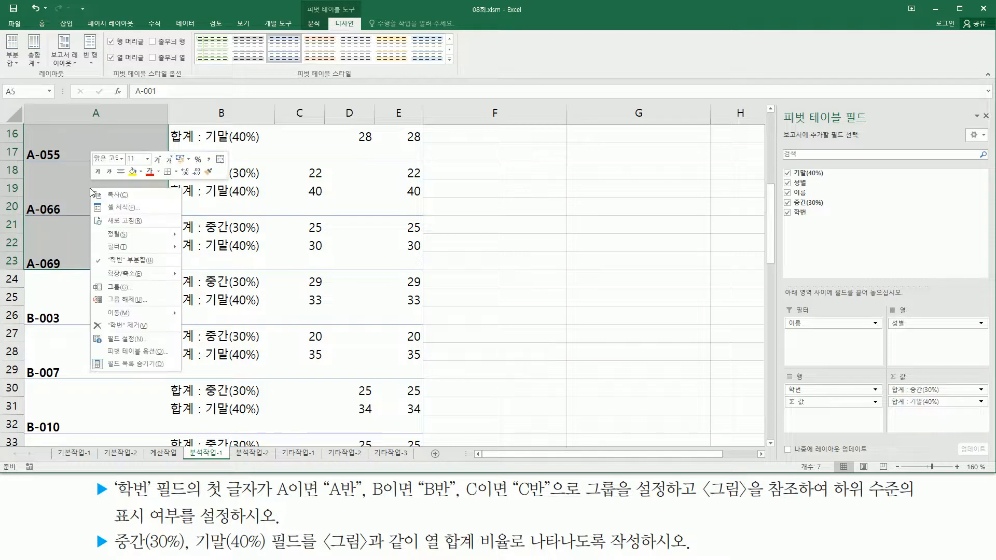
{"action": "left_click", "coordinate": [126, 288]}
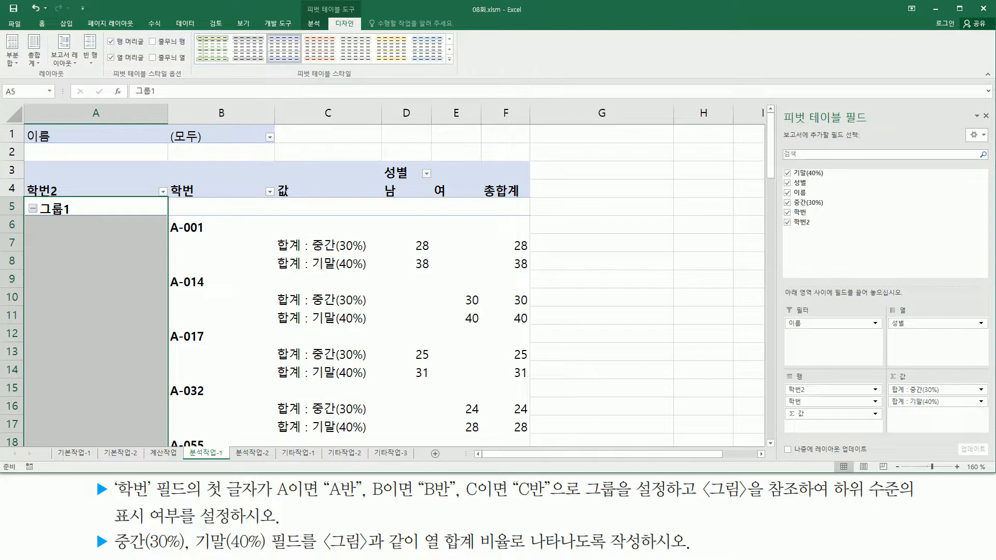
- Rename the group holding the A-numbered 학번 items as A반
{"action": "double_click", "coordinate": [144, 92]}
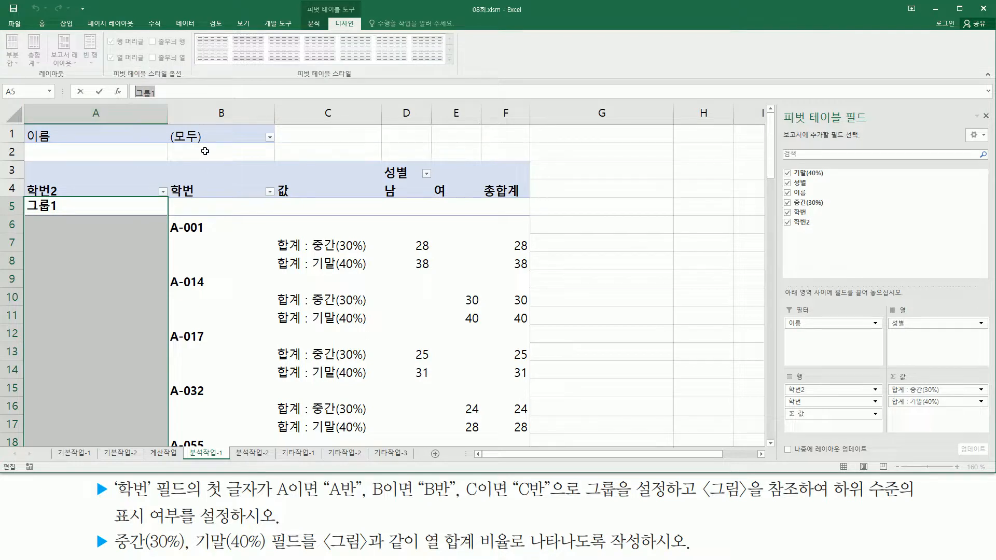
{"action": "key", "text": "BackSpace"}
{"action": "type", "text": "Aㅂ"}
{"action": "key", "text": "Return"}
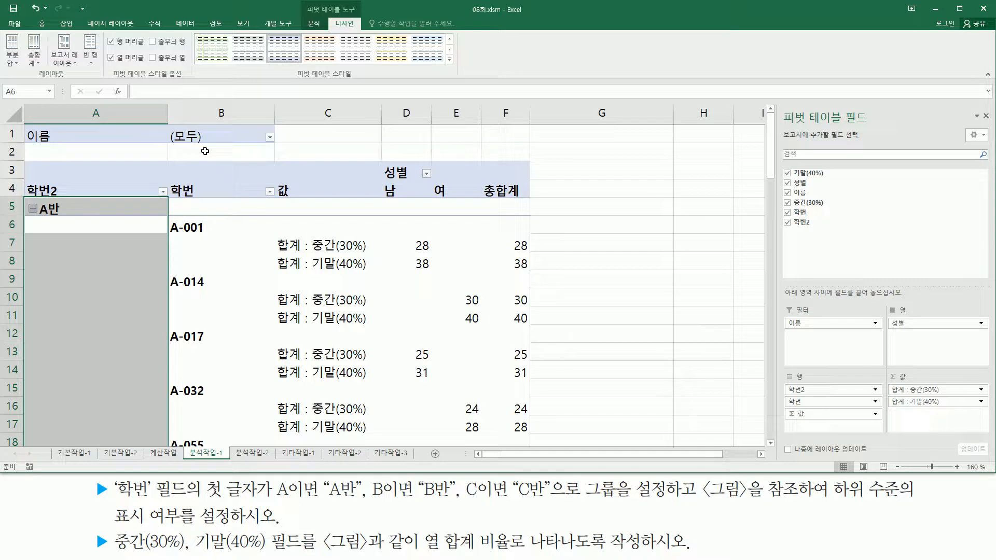
- Group the 학번 row items that begin with B, from B-003 through B-070
{"action": "left_click", "coordinate": [254, 327]}
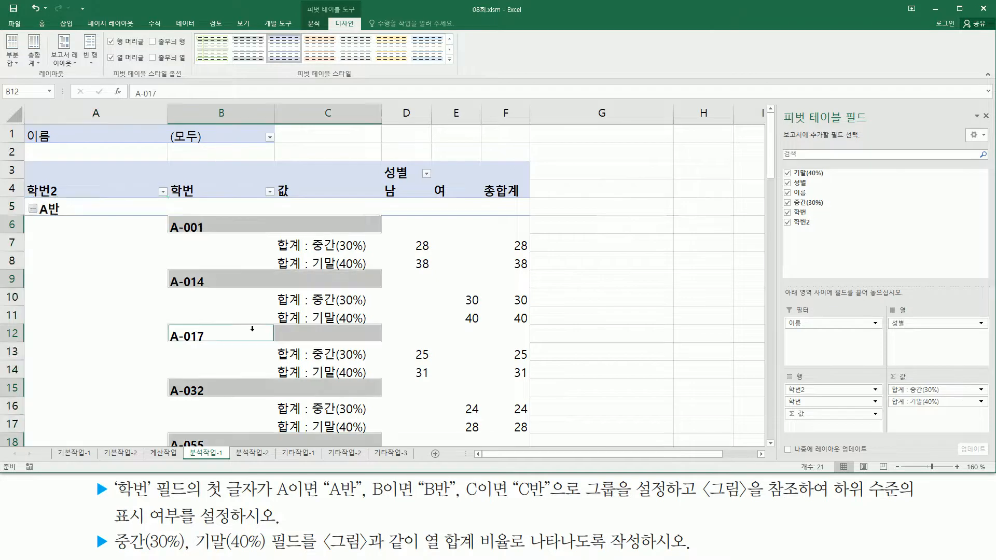
{"action": "scroll", "coordinate": [253, 329], "scroll_direction": "down", "scroll_amount": 10}
{"action": "scroll", "coordinate": [246, 327], "scroll_direction": "up", "scroll_amount": 3}
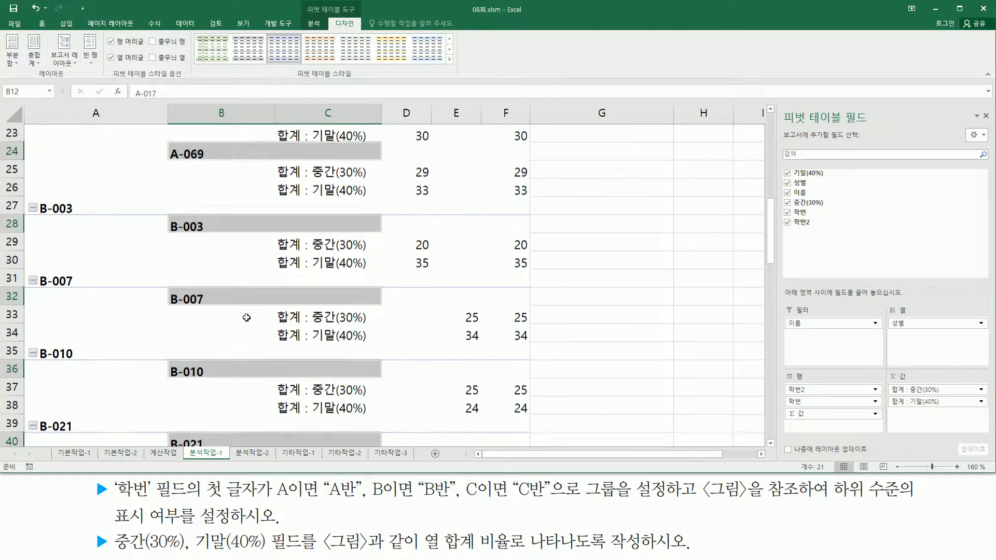
{"action": "left_click", "coordinate": [200, 264]}
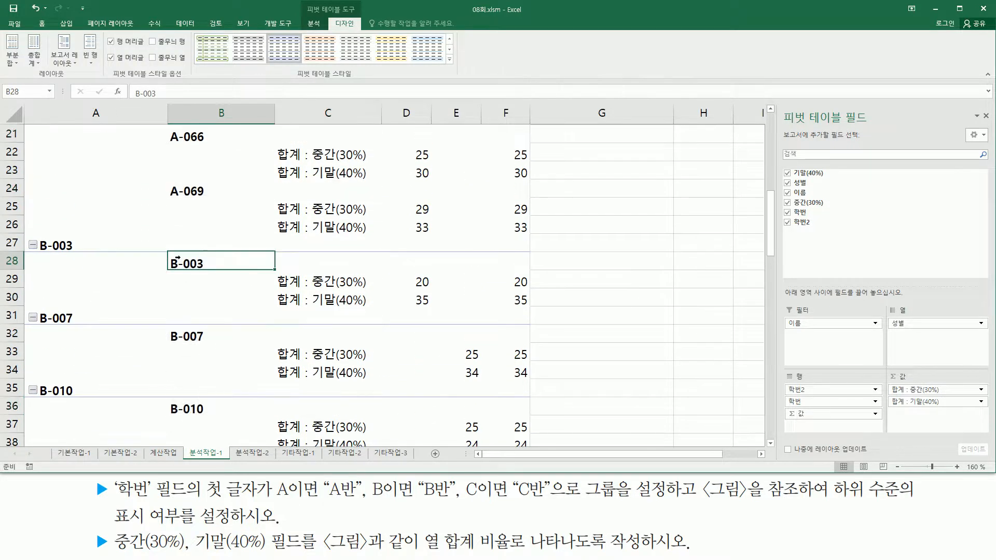
{"action": "left_click_drag", "start_coordinate": [195, 259], "coordinate": [224, 253]}
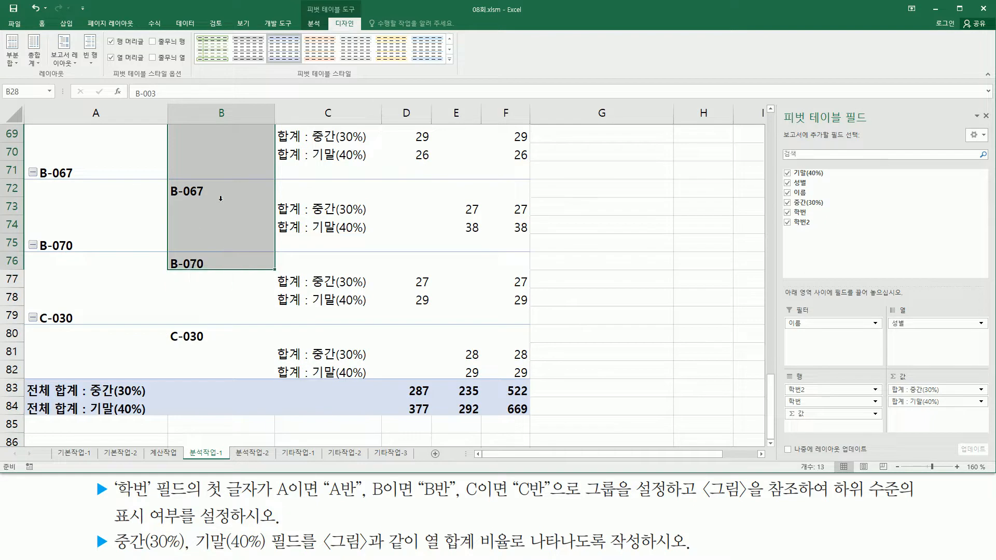
{"action": "right_click", "coordinate": [209, 159]}
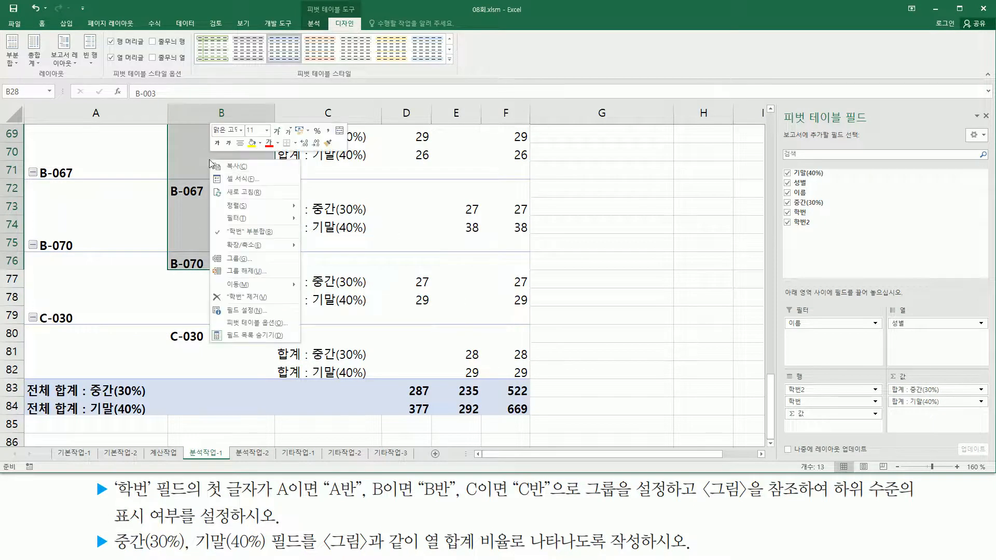
{"action": "left_click", "coordinate": [241, 259]}
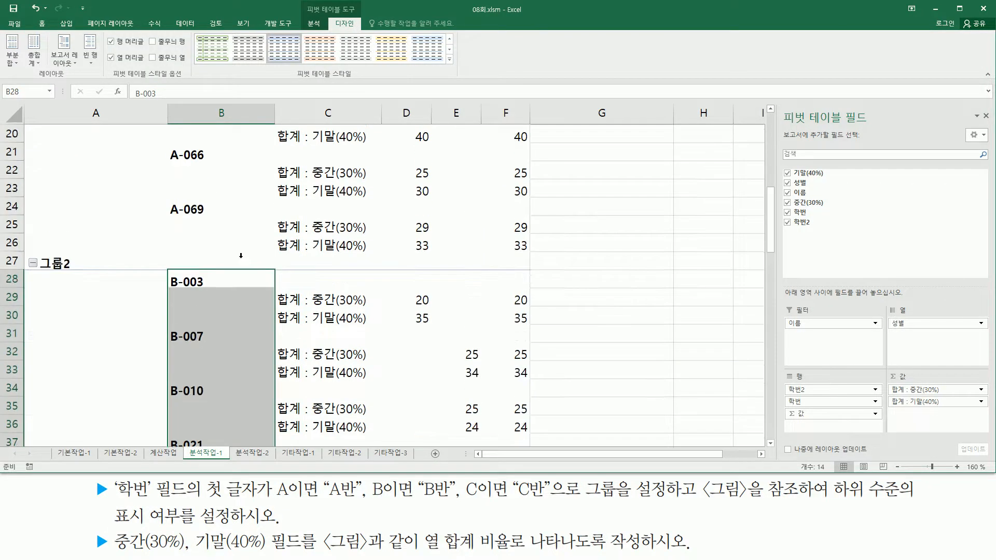
- Rename the group holding the B-numbered 학번 items as B반
{"action": "left_click", "coordinate": [66, 260]}
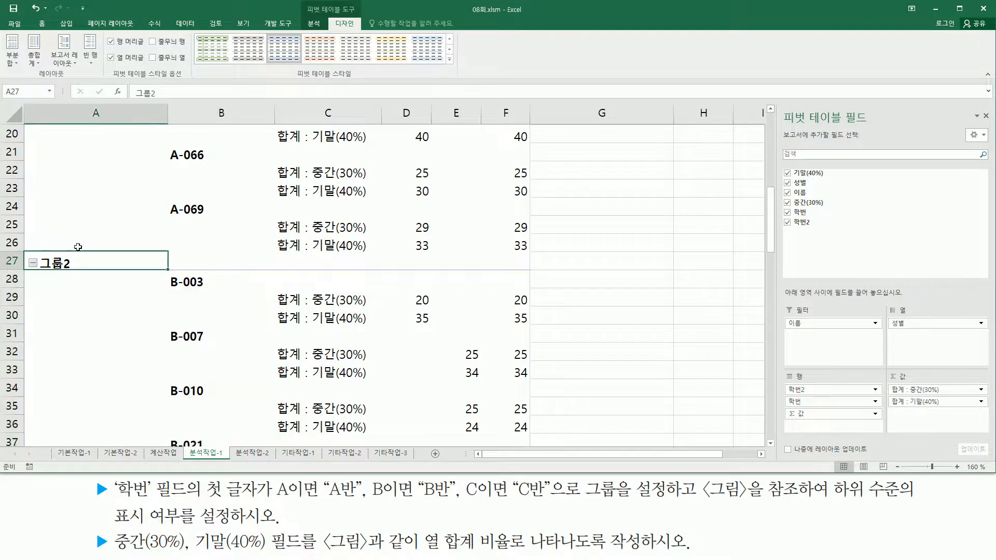
{"action": "left_click", "coordinate": [163, 92]}
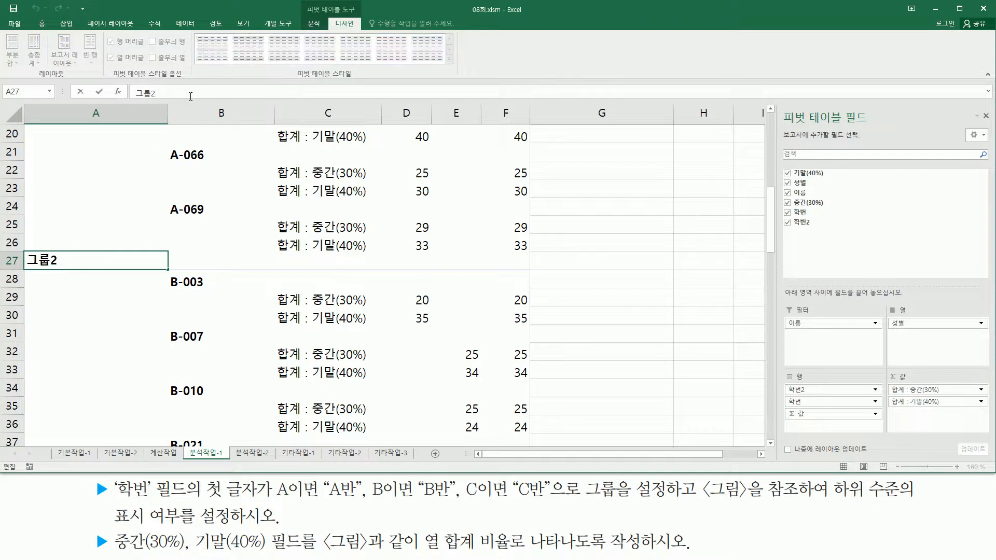
{"action": "key", "text": "BackSpace"}
{"action": "key", "text": "BackSpace"}
{"action": "key", "text": "BackSpace"}
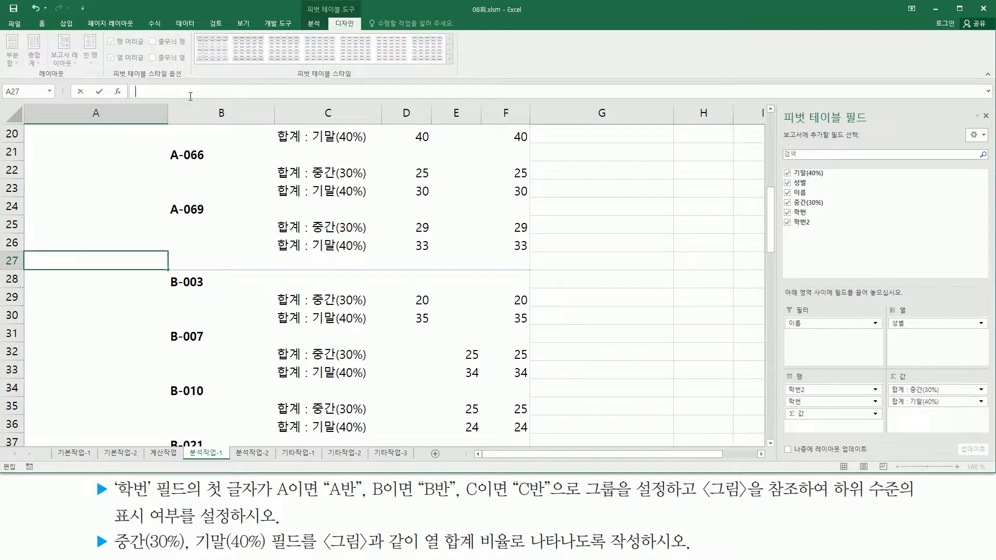
{"action": "type", "text": "ㅠ"}
{"action": "key", "text": "BackSpace"}
{"action": "key", "text": "Hangul"}
{"action": "type", "text": "B반"}
{"action": "key", "text": "Return"}
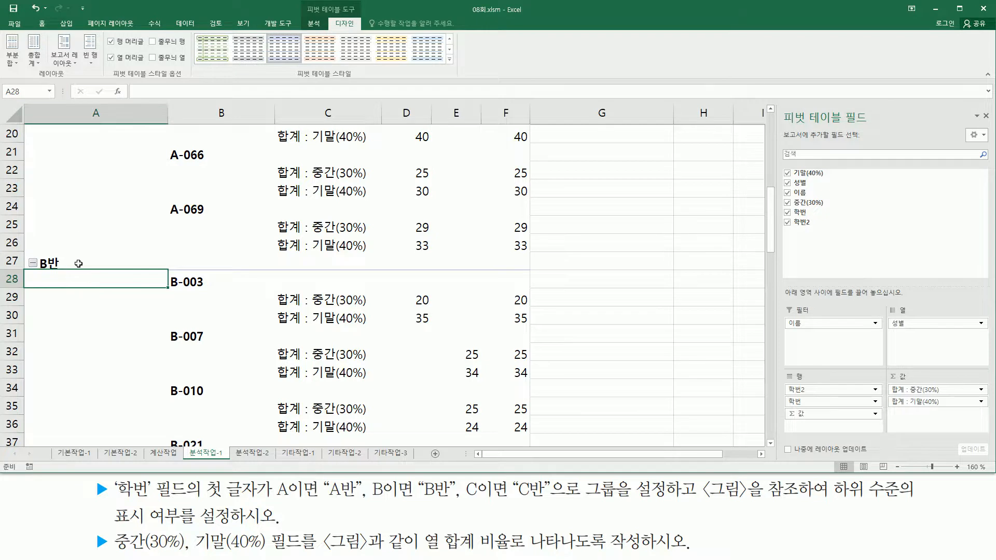
- Rename the 학번2 row item above the single C-030 entry as C반
{"action": "scroll", "coordinate": [78, 263], "scroll_direction": "down", "scroll_amount": 13}
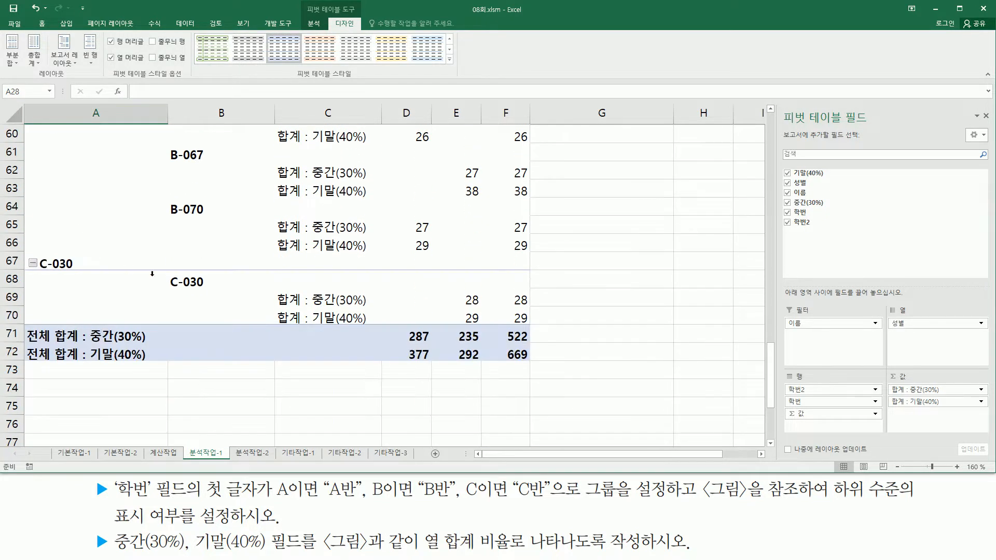
{"action": "left_click", "coordinate": [206, 282]}
{"action": "left_click_drag", "start_coordinate": [185, 279], "coordinate": [194, 277]}
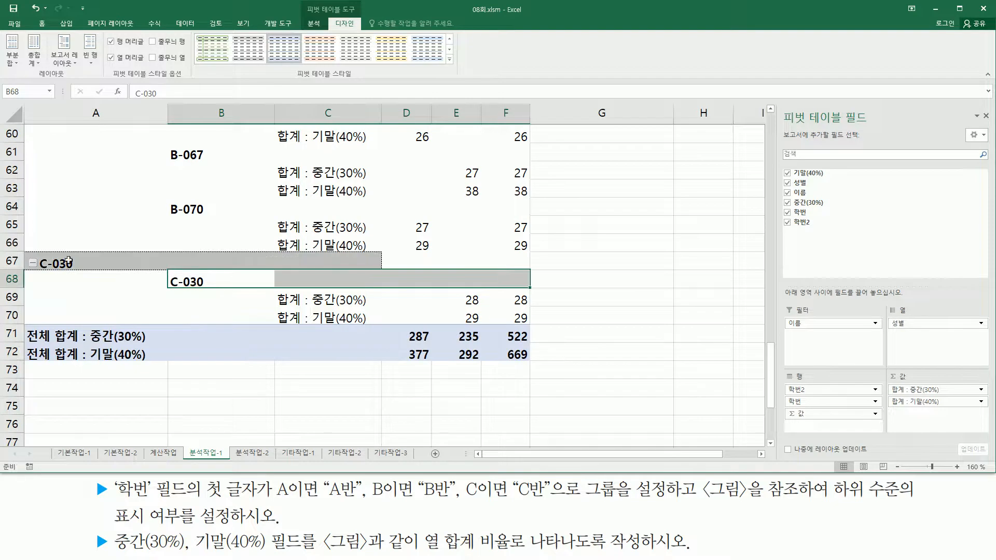
{"action": "left_click_drag", "start_coordinate": [68, 261], "coordinate": [68, 261]}
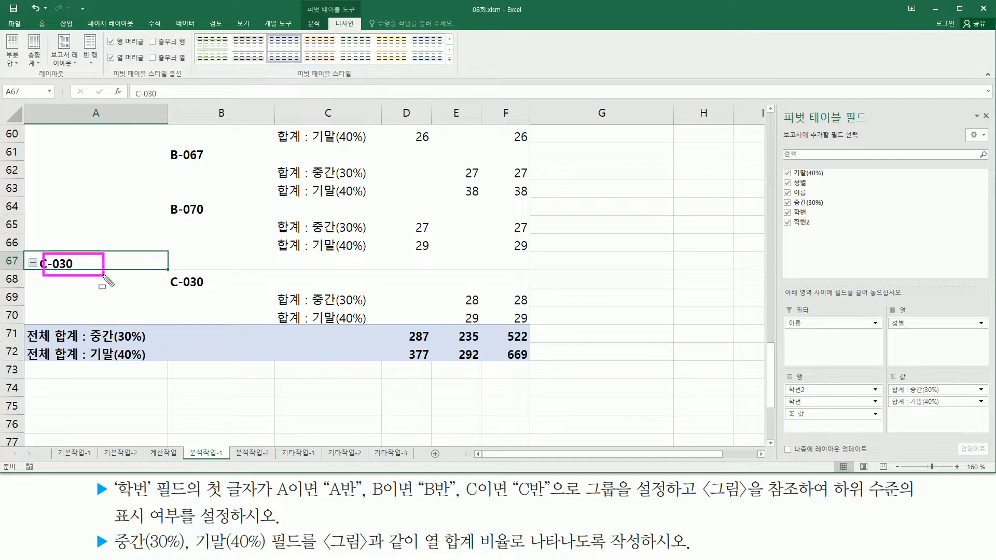
{"action": "left_click", "coordinate": [189, 94]}
{"action": "key", "text": "BackSpace"}
{"action": "key", "text": "BackSpace"}
{"action": "key", "text": "BackSpace"}
{"action": "key", "text": "BackSpace"}
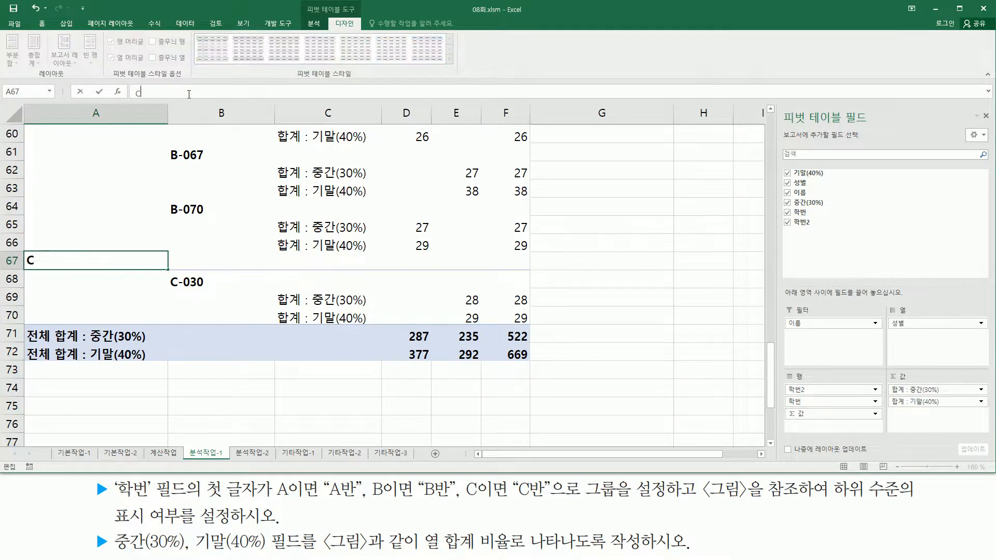
{"action": "type", "text": "qk"}
{"action": "key", "text": "BackSpace"}
{"action": "key", "text": "BackSpace"}
{"action": "key", "text": "Hangul"}
{"action": "type", "text": "바"}
{"action": "key", "text": "Return"}
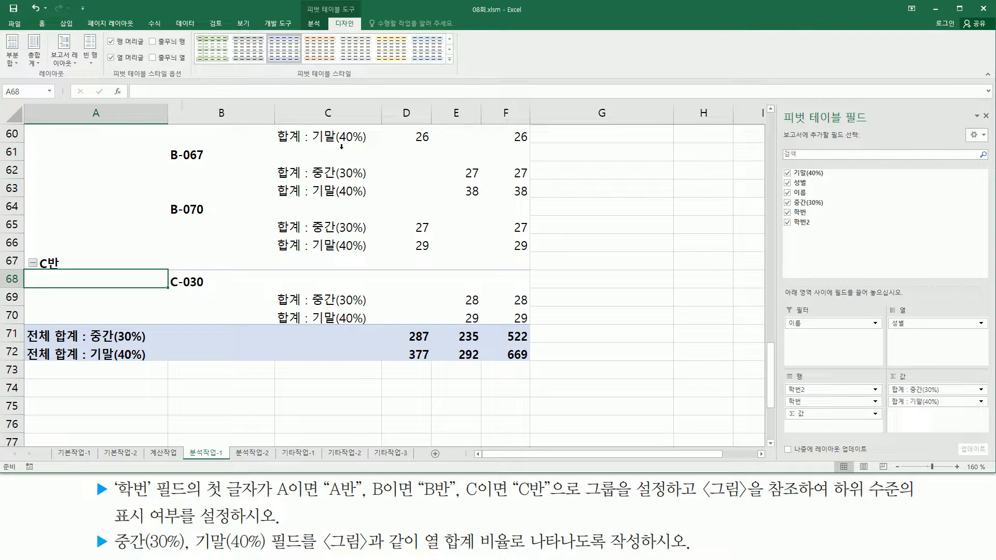
{"action": "scroll", "coordinate": [110, 265], "scroll_direction": "up", "scroll_amount": 17}
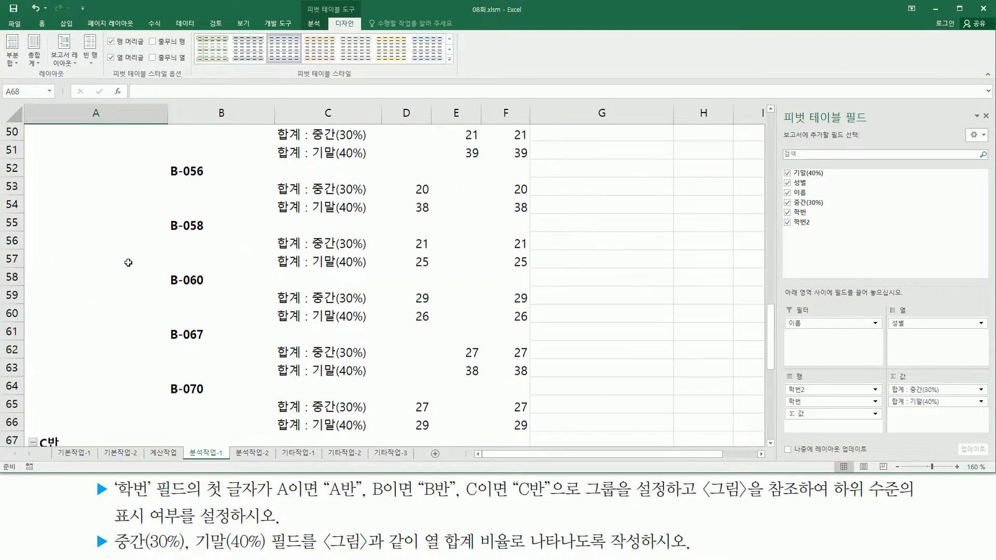
{"action": "scroll", "coordinate": [130, 263], "scroll_direction": "down", "scroll_amount": 3}
{"action": "scroll", "coordinate": [78, 260], "scroll_direction": "up", "scroll_amount": 7}
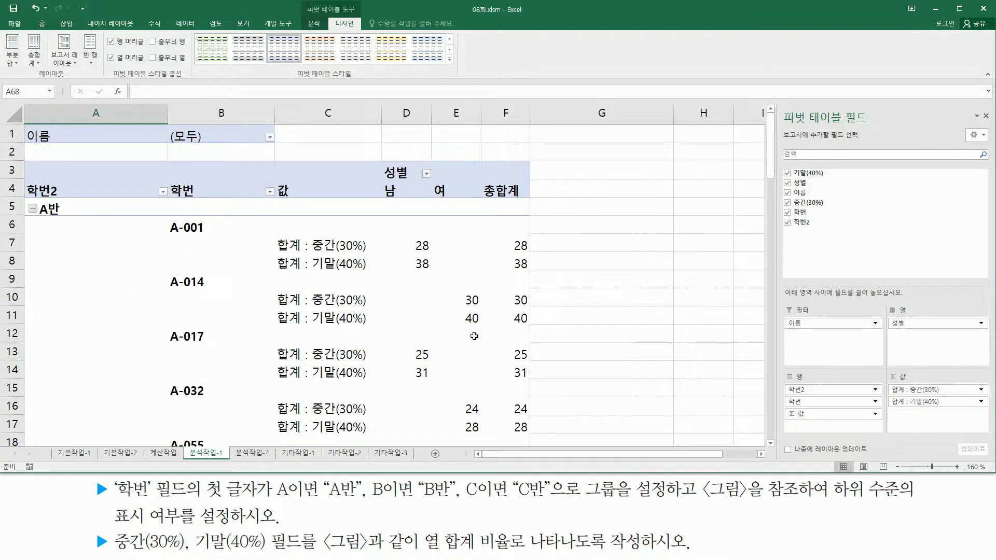
{"action": "left_click_drag", "start_coordinate": [703, 501], "coordinate": [906, 502]}
{"action": "left_click_drag", "start_coordinate": [112, 525], "coordinate": [279, 527]}
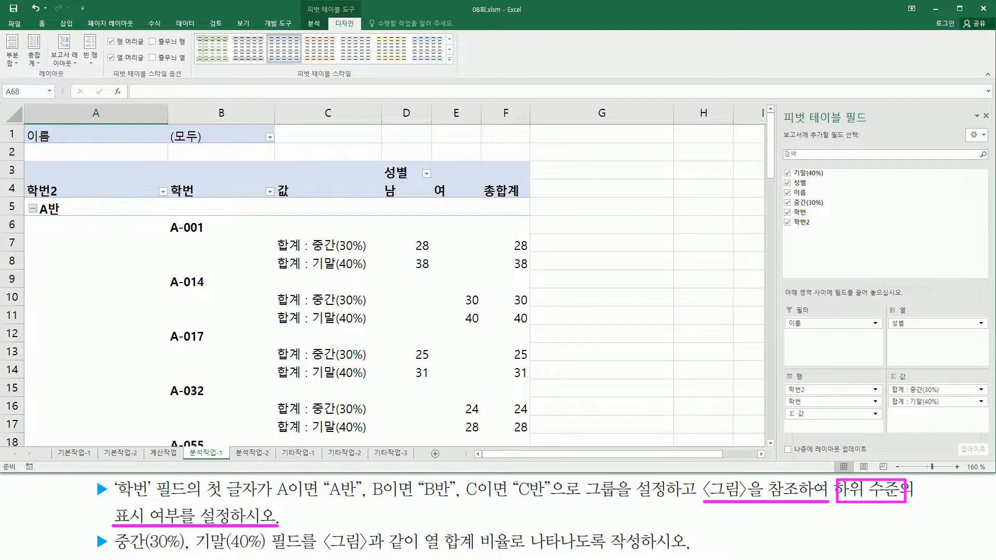
{"action": "key", "text": "Escape"}
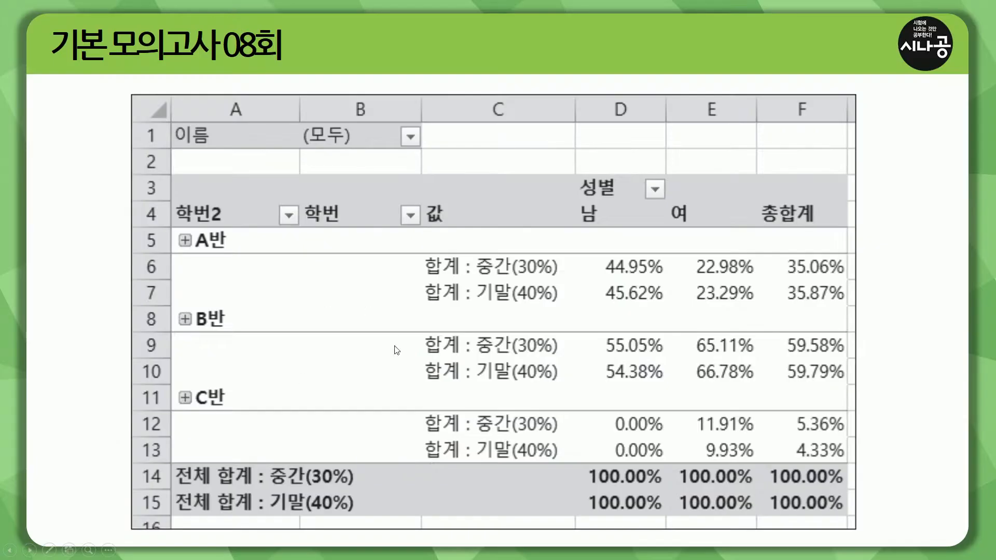
{"action": "left_click_drag", "start_coordinate": [178, 224], "coordinate": [231, 255]}
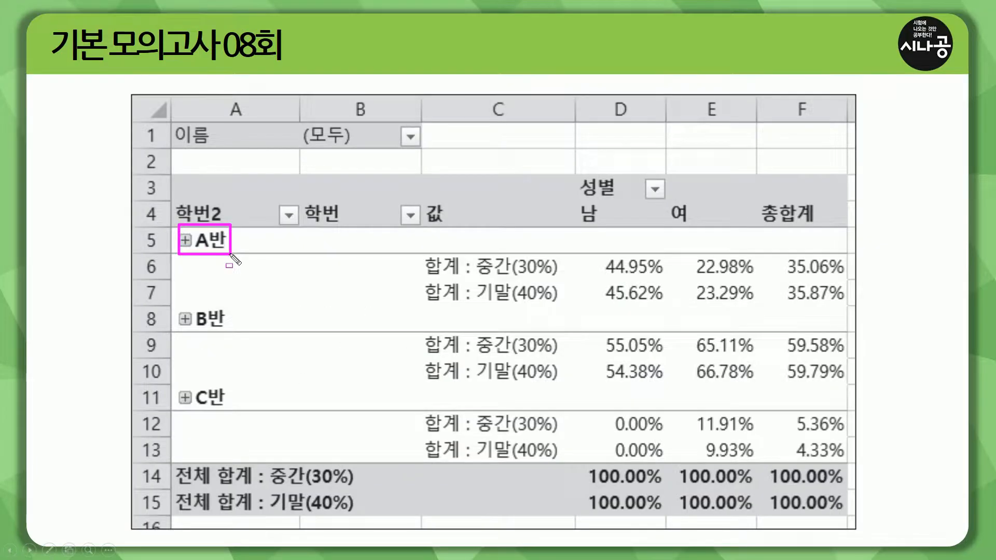
{"action": "left_click_drag", "start_coordinate": [171, 217], "coordinate": [224, 215]}
{"action": "left_click_drag", "start_coordinate": [180, 308], "coordinate": [229, 336]}
{"action": "left_click_drag", "start_coordinate": [173, 387], "coordinate": [244, 409]}
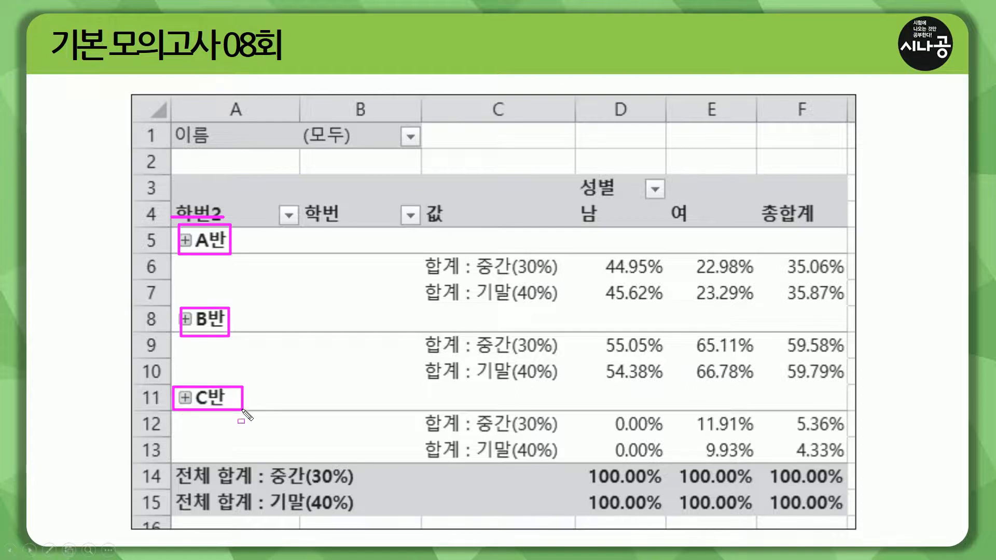
{"action": "mouse_move", "coordinate": [314, 233]}
{"action": "left_mouse_down"}
{"action": "mouse_move", "coordinate": [374, 469]}
{"action": "mouse_move", "coordinate": [391, 471]}
{"action": "left_mouse_up"}
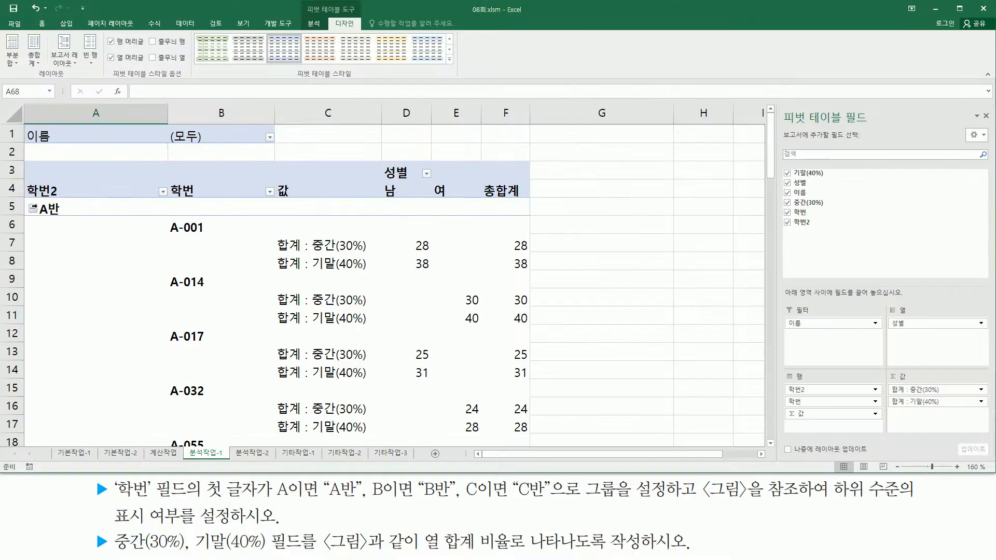
{"action": "mouse_move", "coordinate": [38, 200]}
{"action": "left_mouse_down"}
{"action": "mouse_move", "coordinate": [63, 221]}
{"action": "mouse_move", "coordinate": [37, 216]}
{"action": "left_mouse_up"}
{"action": "mouse_move", "coordinate": [165, 212]}
{"action": "left_mouse_down"}
{"action": "mouse_move", "coordinate": [220, 388]}
{"action": "mouse_move", "coordinate": [215, 444]}
{"action": "left_mouse_up"}
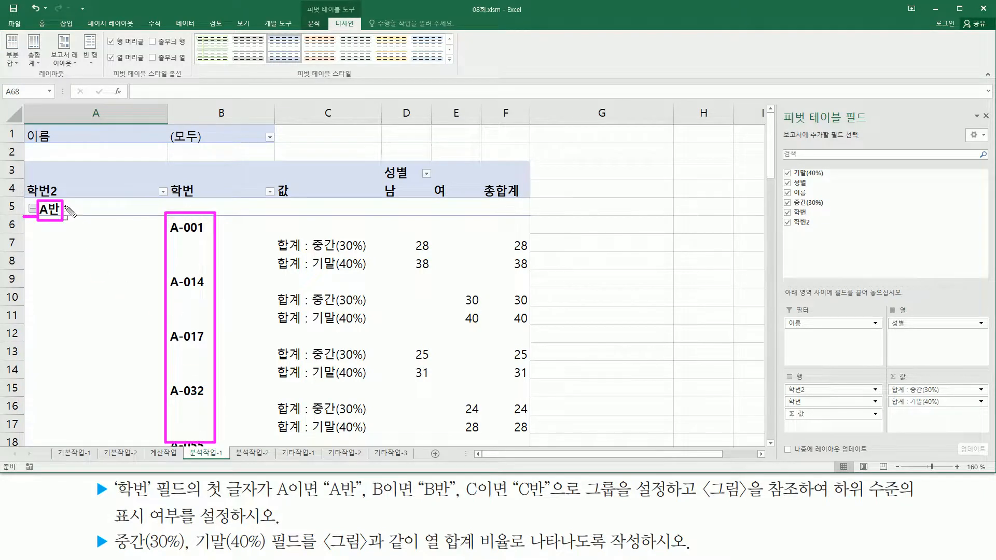
{"action": "key", "text": "Escape"}
{"action": "left_click", "coordinate": [195, 228]}
{"action": "key", "text": "ctrl+2"}
{"action": "left_click_drag", "start_coordinate": [169, 228], "coordinate": [217, 234]}
{"action": "mouse_move", "coordinate": [161, 279]}
{"action": "left_mouse_down"}
{"action": "mouse_move", "coordinate": [214, 294]}
{"action": "mouse_move", "coordinate": [161, 280]}
{"action": "left_mouse_up"}
{"action": "mouse_move", "coordinate": [171, 335]}
{"action": "left_mouse_down"}
{"action": "mouse_move", "coordinate": [171, 357]}
{"action": "mouse_move", "coordinate": [223, 404]}
{"action": "left_mouse_up"}
{"action": "key", "text": "Escape"}
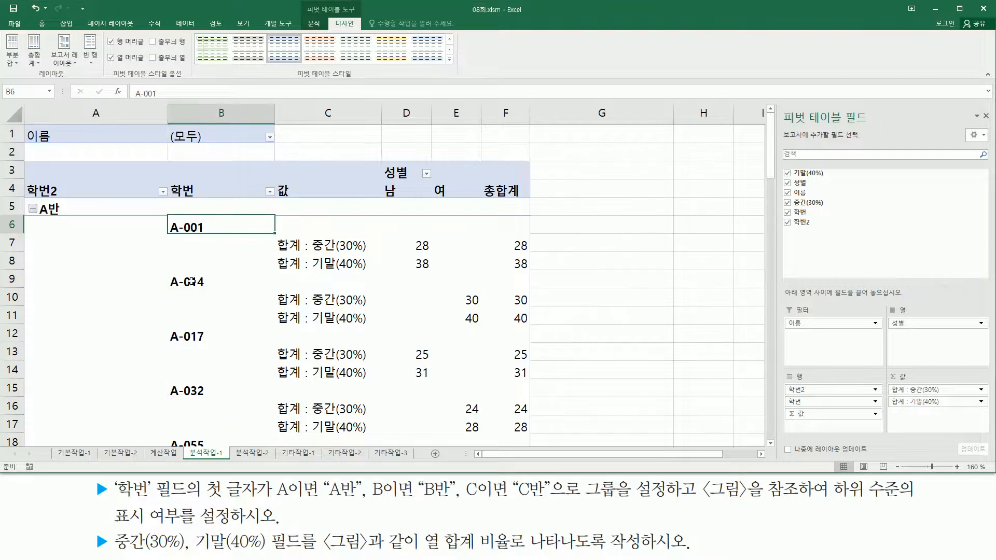
- Try collapsing all 학번 details to the 학번2 group level at once, and undo the collapse
{"action": "left_click", "coordinate": [191, 281]}
{"action": "right_click", "coordinate": [192, 282]}
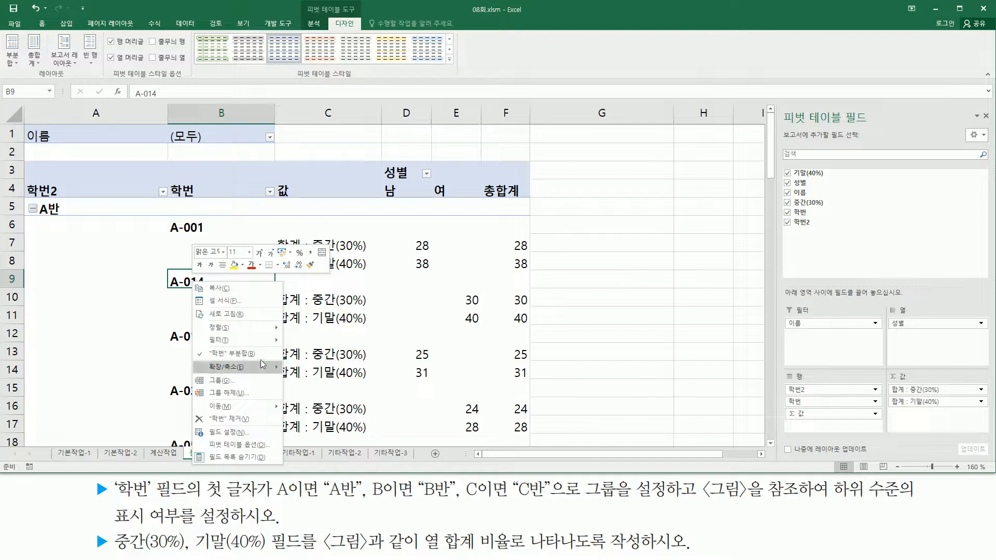
{"action": "mouse_move", "coordinate": [260, 370]}
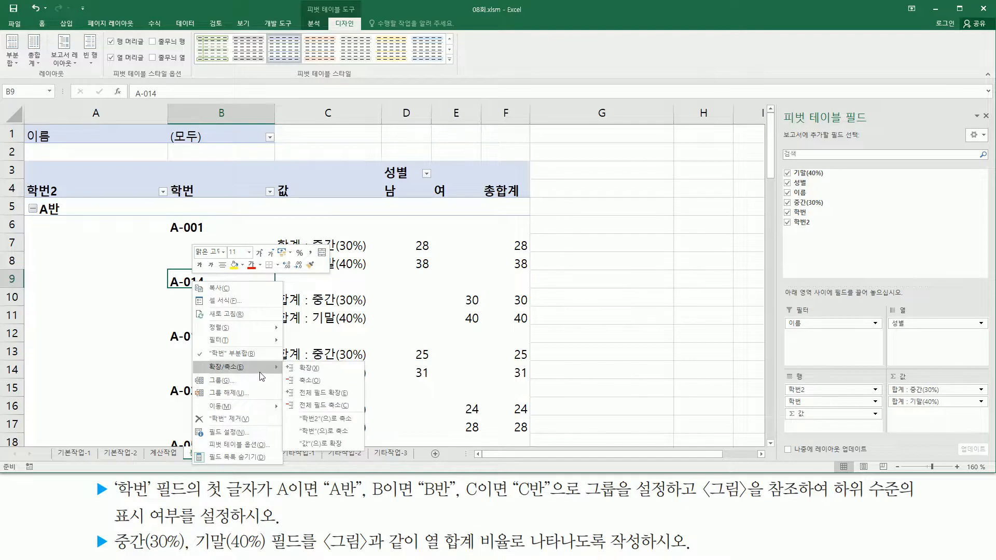
{"action": "left_click", "coordinate": [339, 406]}
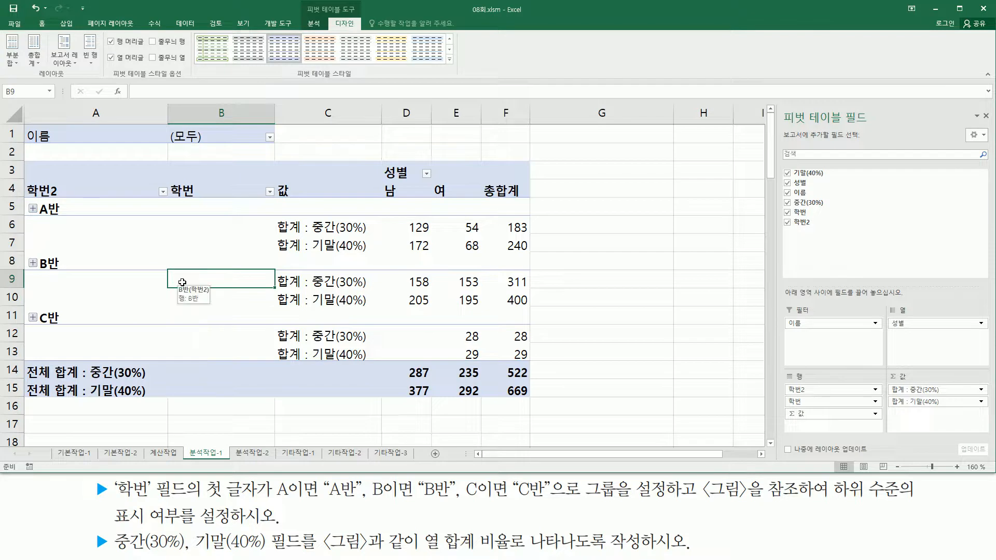
{"action": "key", "text": "ctrl+z"}
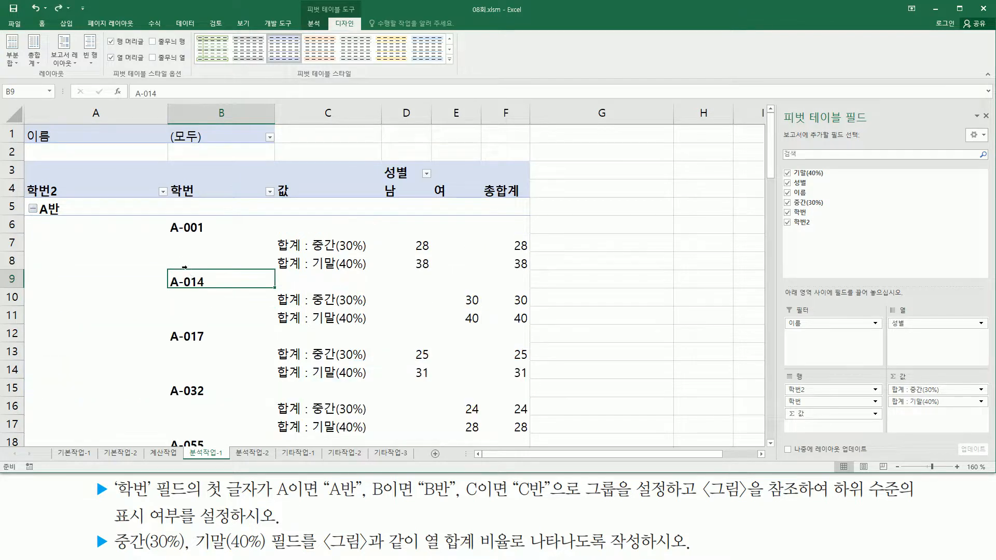
- Collapse the A반, B반 and C반 groups individually so their 학번 items are hidden
{"action": "left_click", "coordinate": [33, 208]}
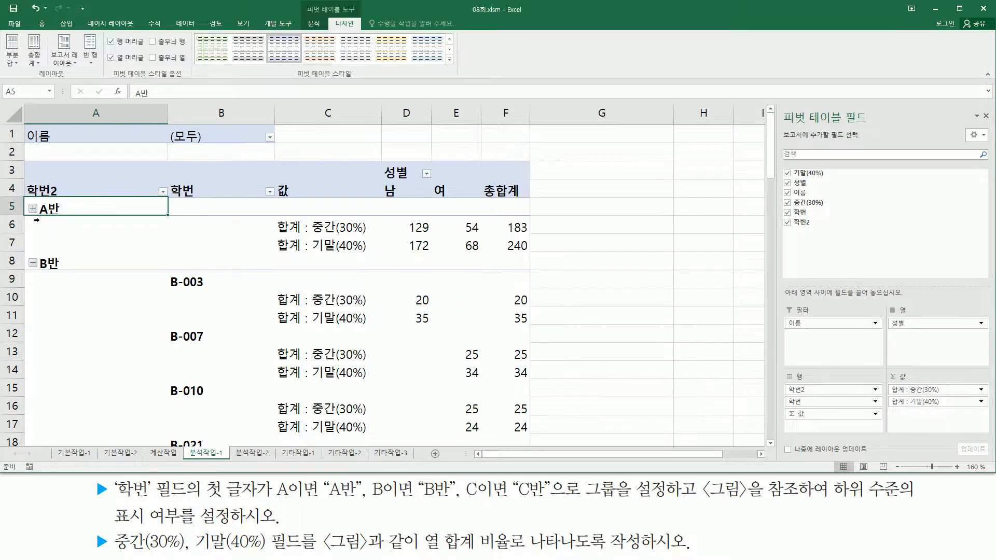
{"action": "left_click", "coordinate": [33, 264]}
{"action": "left_click", "coordinate": [33, 317]}
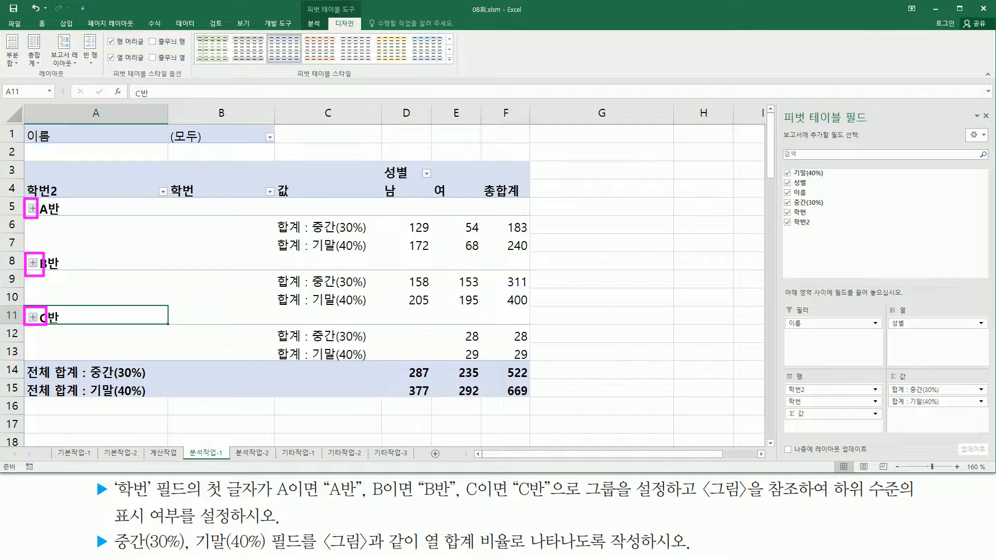
{"action": "mouse_move", "coordinate": [113, 531]}
{"action": "left_mouse_down"}
{"action": "mouse_move", "coordinate": [117, 541]}
{"action": "mouse_move", "coordinate": [190, 558]}
{"action": "mouse_move", "coordinate": [671, 556]}
{"action": "left_mouse_up"}
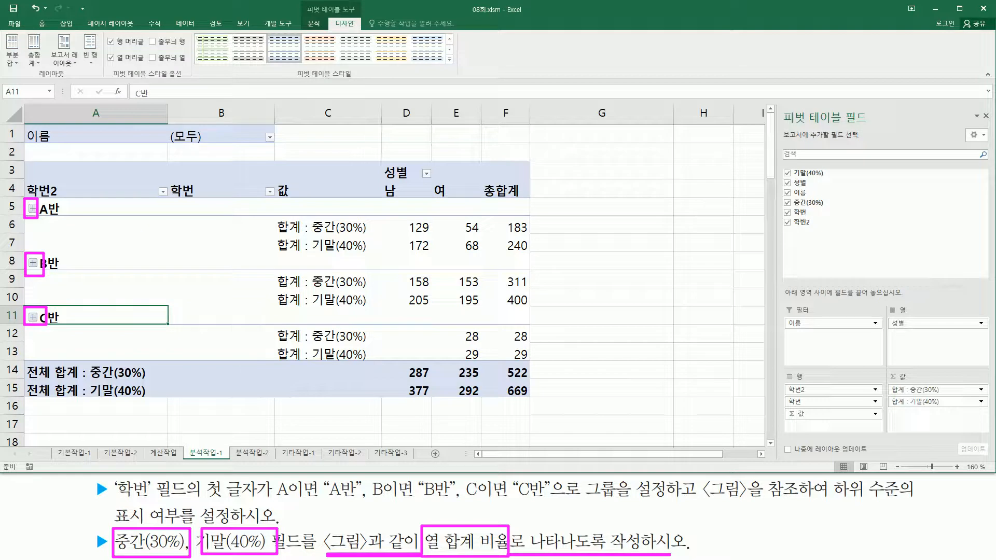
{"action": "key", "text": "Escape"}
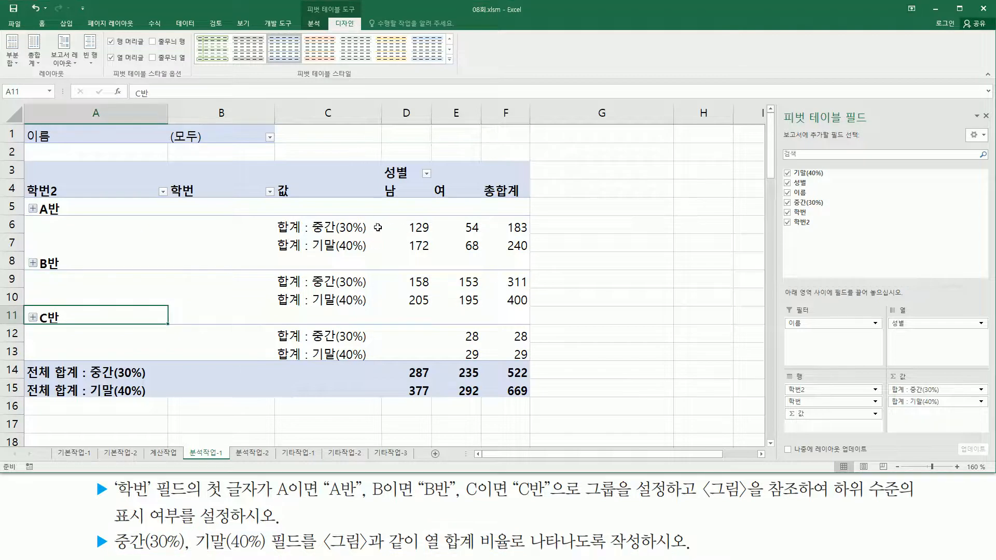
{"action": "left_click", "coordinate": [362, 227]}
{"action": "mouse_move", "coordinate": [399, 212]}
{"action": "left_mouse_down"}
{"action": "mouse_move", "coordinate": [444, 233]}
{"action": "mouse_move", "coordinate": [480, 230]}
{"action": "left_mouse_up"}
{"action": "mouse_move", "coordinate": [400, 268]}
{"action": "left_mouse_down"}
{"action": "mouse_move", "coordinate": [439, 290]}
{"action": "mouse_move", "coordinate": [478, 290]}
{"action": "left_mouse_up"}
{"action": "left_click_drag", "start_coordinate": [459, 326], "coordinate": [483, 341]}
{"action": "key", "text": "Escape"}
- Show the pivot table's 중간(30%) sum values as percentages of the column total (열 합계 비율)
{"action": "left_click", "coordinate": [420, 227]}
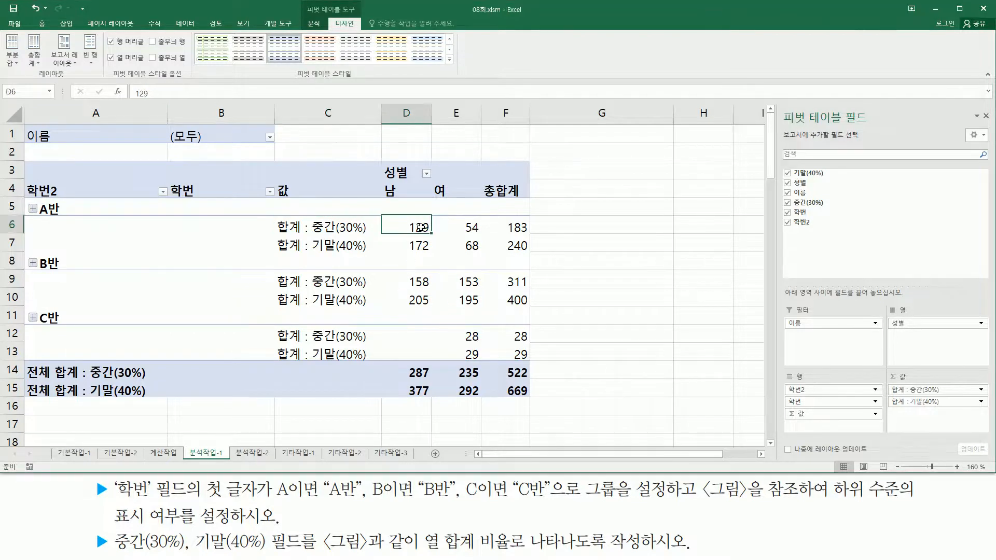
{"action": "right_click", "coordinate": [424, 228]}
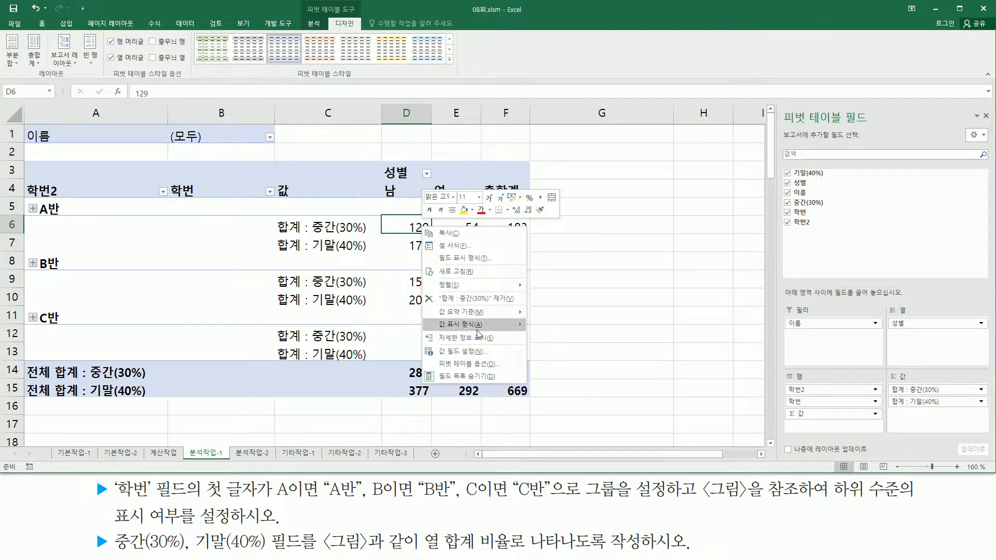
{"action": "mouse_move", "coordinate": [476, 330]}
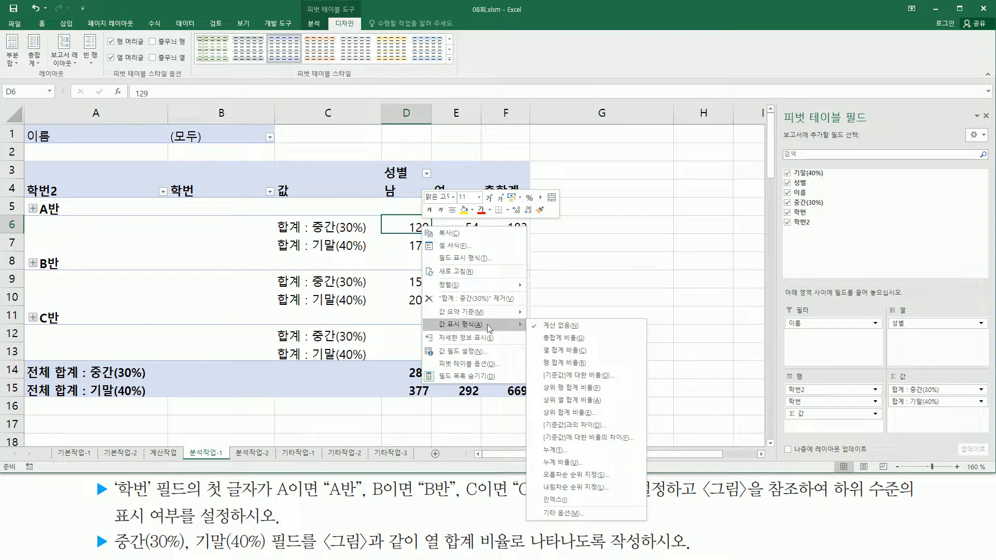
{"action": "left_click", "coordinate": [567, 350]}
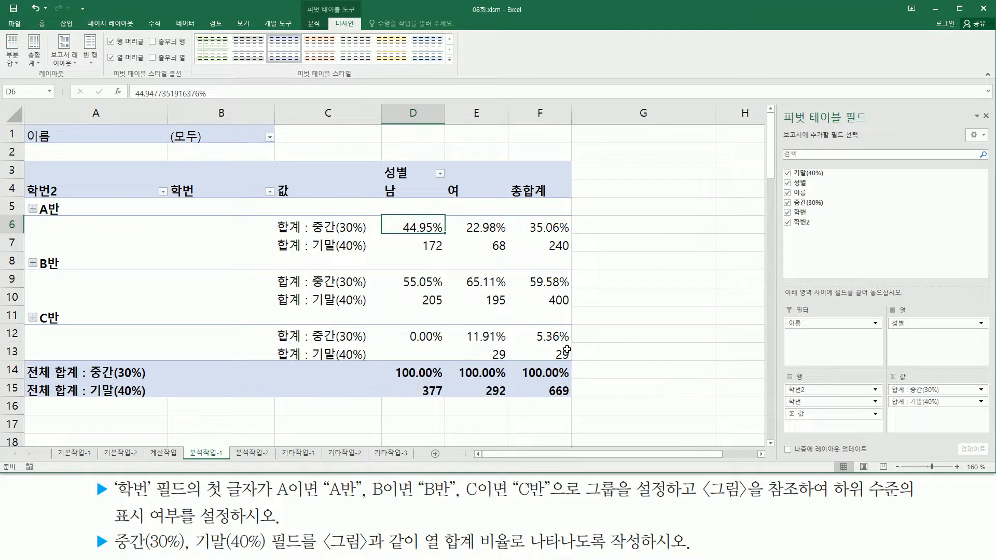
- Show the pivot table's 기말(40%) sum values as percentages of the column total (열 합계 비율)
{"action": "left_click", "coordinate": [430, 246]}
{"action": "left_click", "coordinate": [477, 246]}
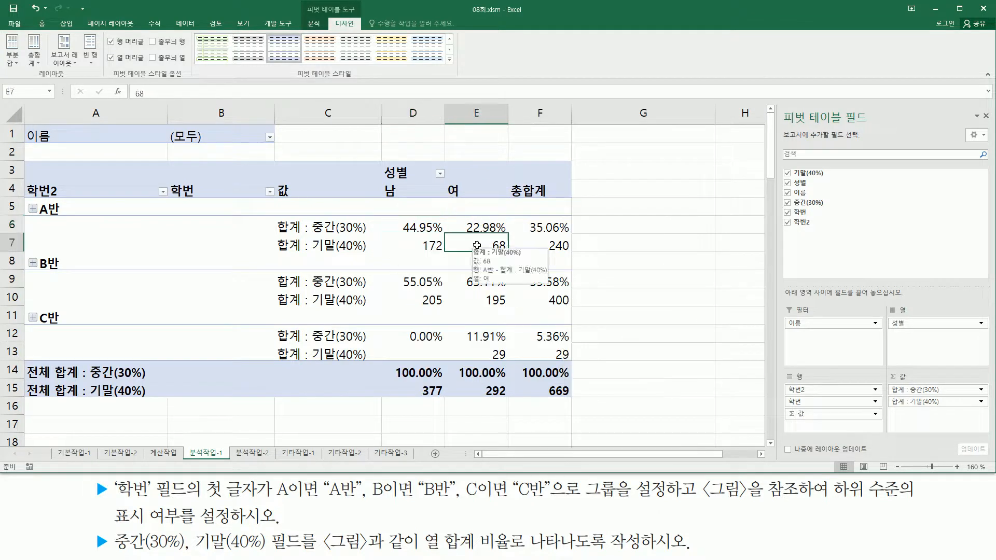
{"action": "left_click", "coordinate": [476, 299]}
{"action": "left_click", "coordinate": [433, 299]}
{"action": "left_click", "coordinate": [470, 298]}
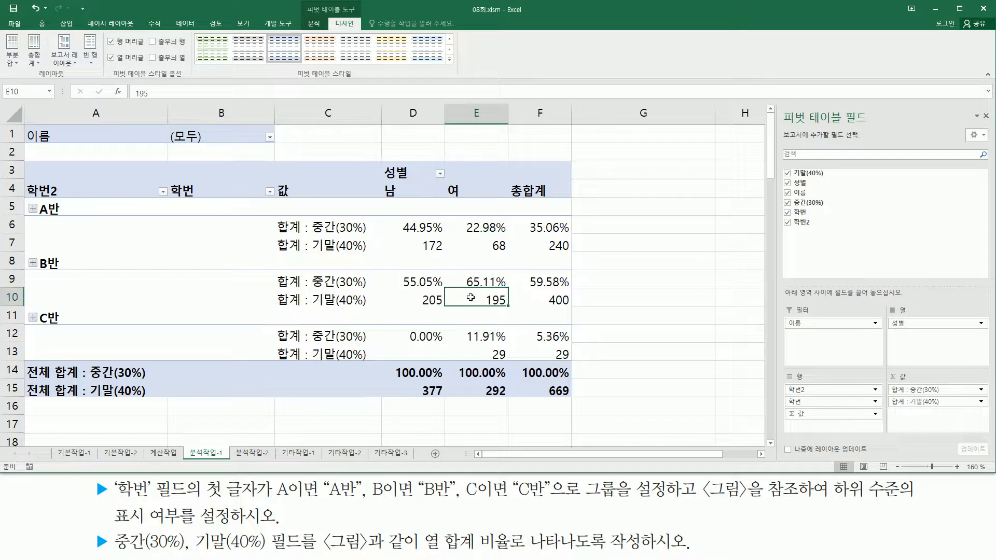
{"action": "right_click", "coordinate": [471, 298]}
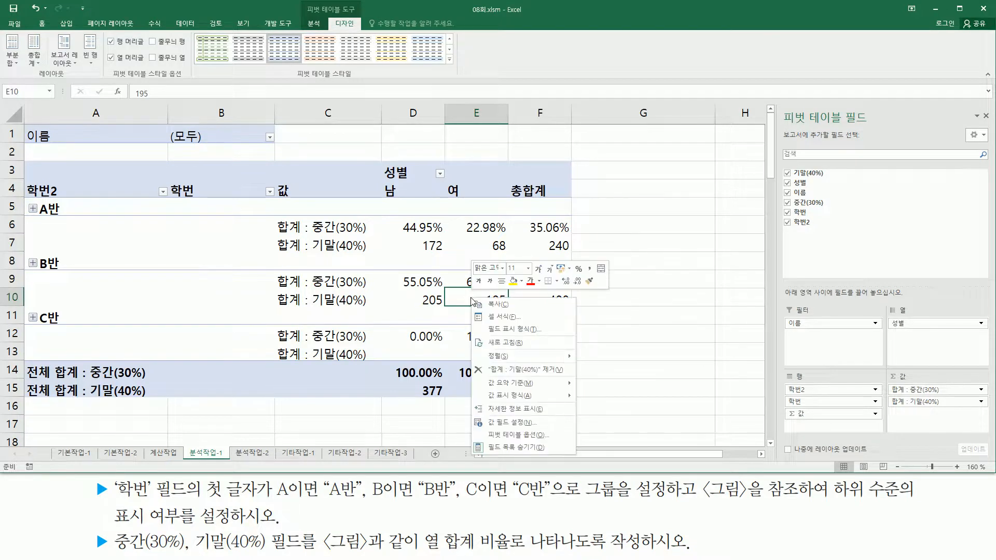
{"action": "mouse_move", "coordinate": [504, 398]}
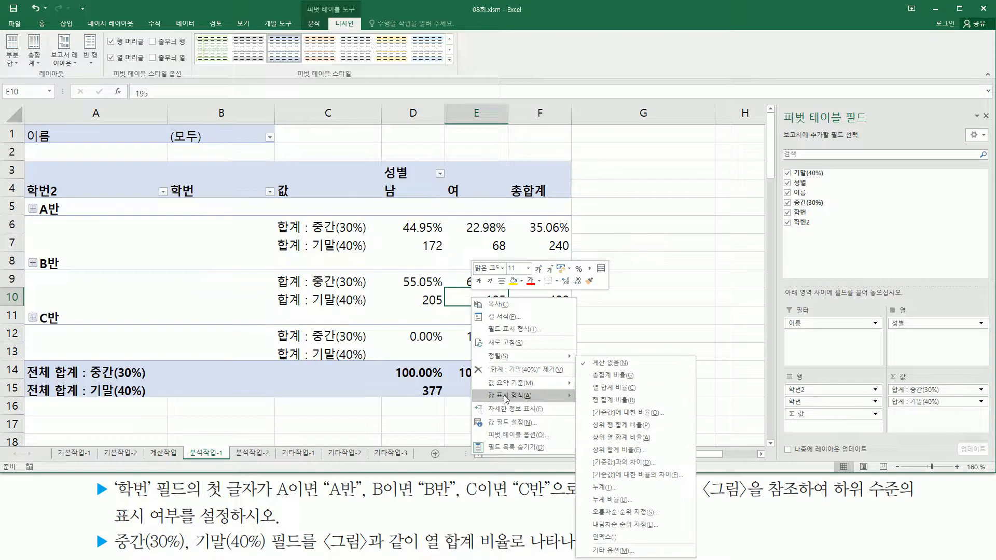
{"action": "left_click", "coordinate": [627, 390]}
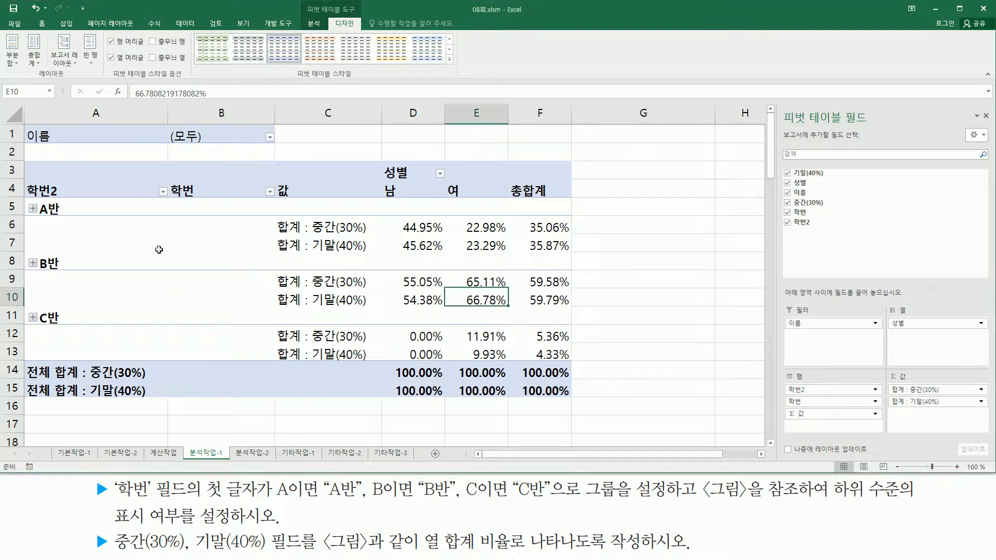
- Review the pivot table's 이름 filter, 학번 row groups, 성별 columns, value labels and percentage values
{"action": "left_click", "coordinate": [199, 249]}
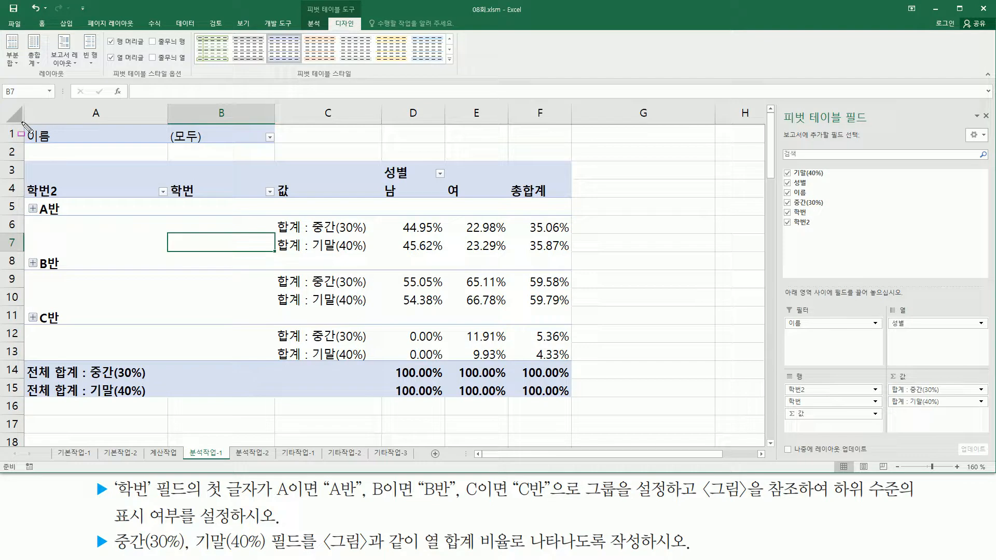
{"action": "mouse_move", "coordinate": [24, 126]}
{"action": "left_mouse_down"}
{"action": "mouse_move", "coordinate": [31, 136]}
{"action": "mouse_move", "coordinate": [276, 144]}
{"action": "left_mouse_up"}
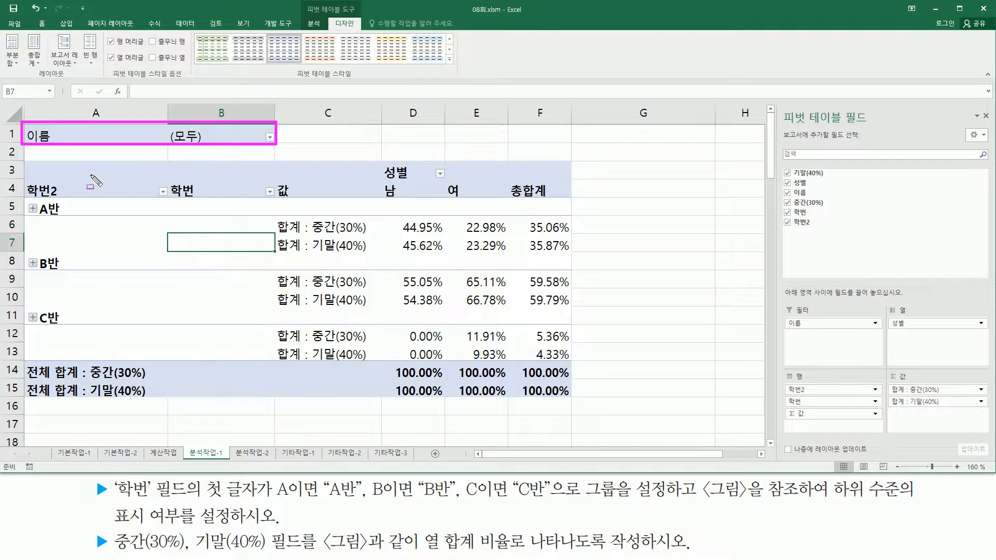
{"action": "mouse_move", "coordinate": [27, 159]}
{"action": "left_mouse_down"}
{"action": "mouse_move", "coordinate": [267, 348]}
{"action": "mouse_move", "coordinate": [269, 416]}
{"action": "left_mouse_up"}
{"action": "left_click_drag", "start_coordinate": [33, 365], "coordinate": [154, 400]}
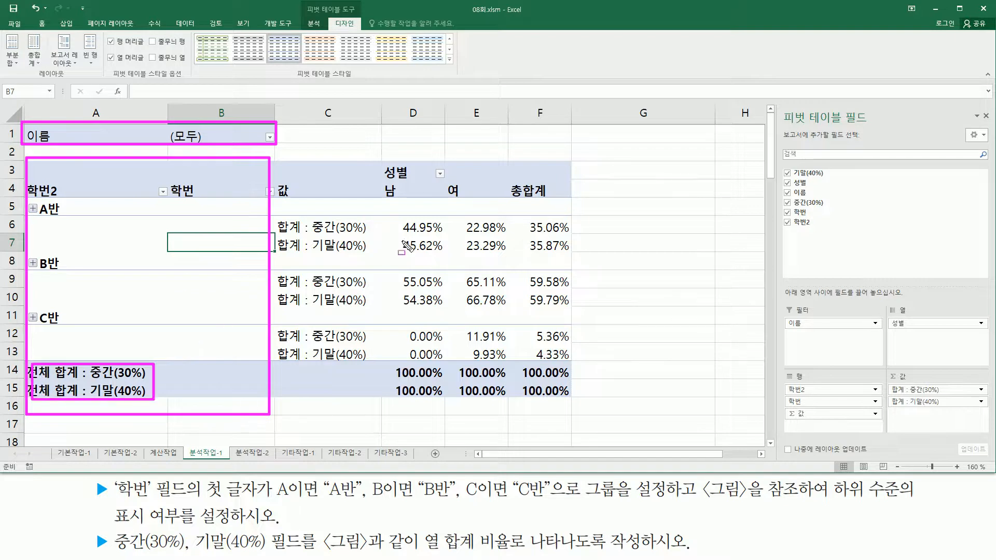
{"action": "mouse_move", "coordinate": [391, 222]}
{"action": "left_mouse_down"}
{"action": "mouse_move", "coordinate": [397, 272]}
{"action": "mouse_move", "coordinate": [539, 332]}
{"action": "mouse_move", "coordinate": [570, 410]}
{"action": "mouse_move", "coordinate": [575, 398]}
{"action": "left_mouse_up"}
{"action": "mouse_move", "coordinate": [377, 159]}
{"action": "left_mouse_down"}
{"action": "mouse_move", "coordinate": [493, 202]}
{"action": "mouse_move", "coordinate": [568, 202]}
{"action": "left_mouse_up"}
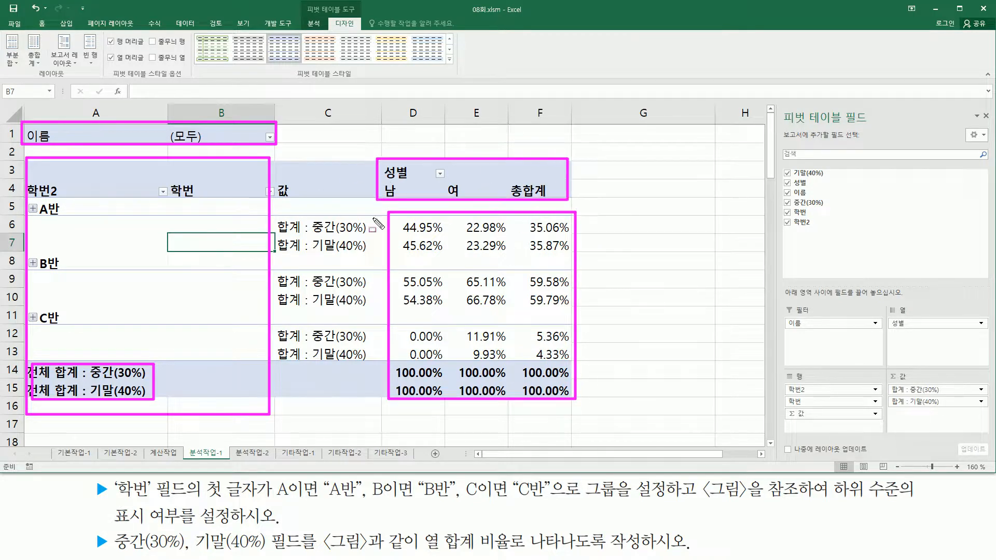
{"action": "mouse_move", "coordinate": [275, 214]}
{"action": "left_mouse_down"}
{"action": "mouse_move", "coordinate": [298, 332]}
{"action": "mouse_move", "coordinate": [380, 378]}
{"action": "mouse_move", "coordinate": [373, 367]}
{"action": "left_mouse_up"}
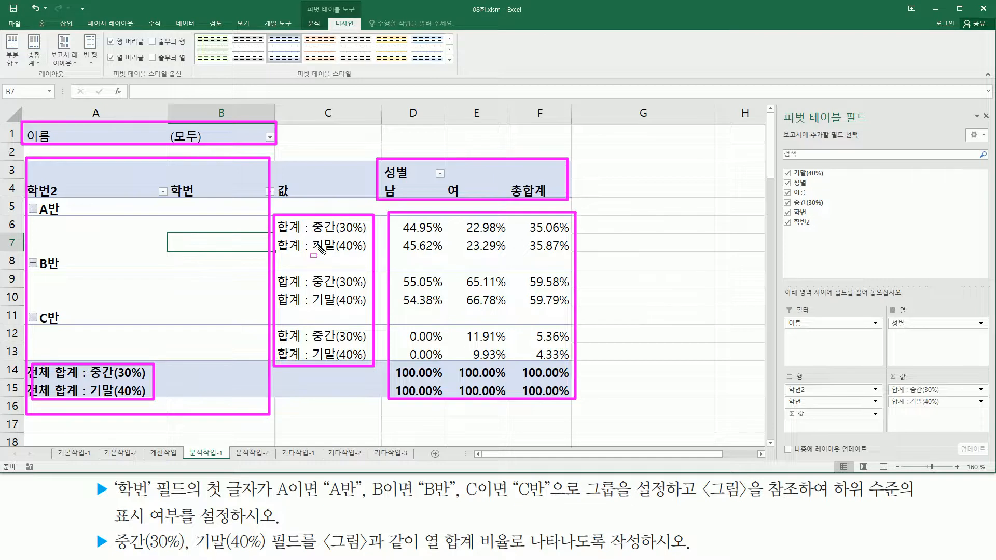
{"action": "key", "text": "Escape"}
{"action": "left_click", "coordinate": [208, 225]}
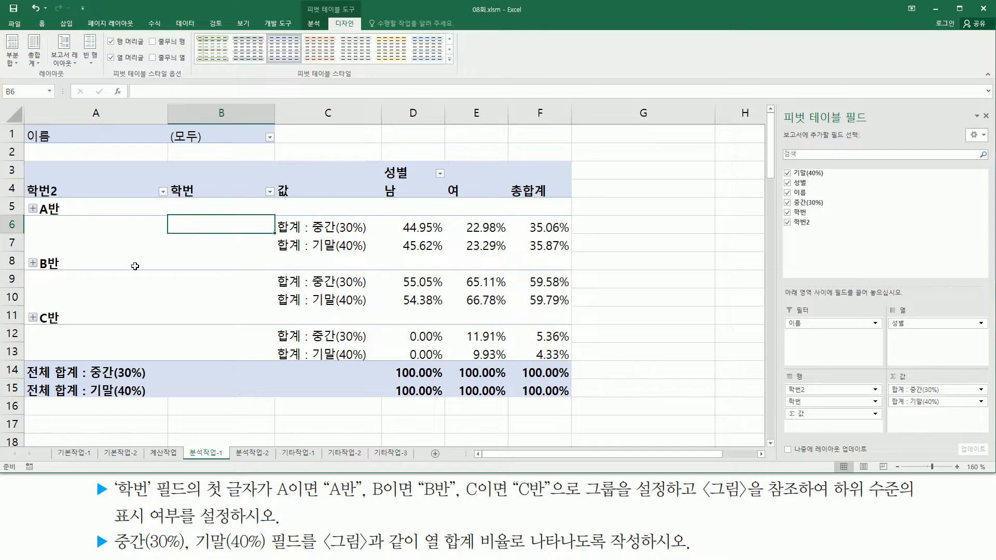
{"action": "left_click", "coordinate": [201, 282]}
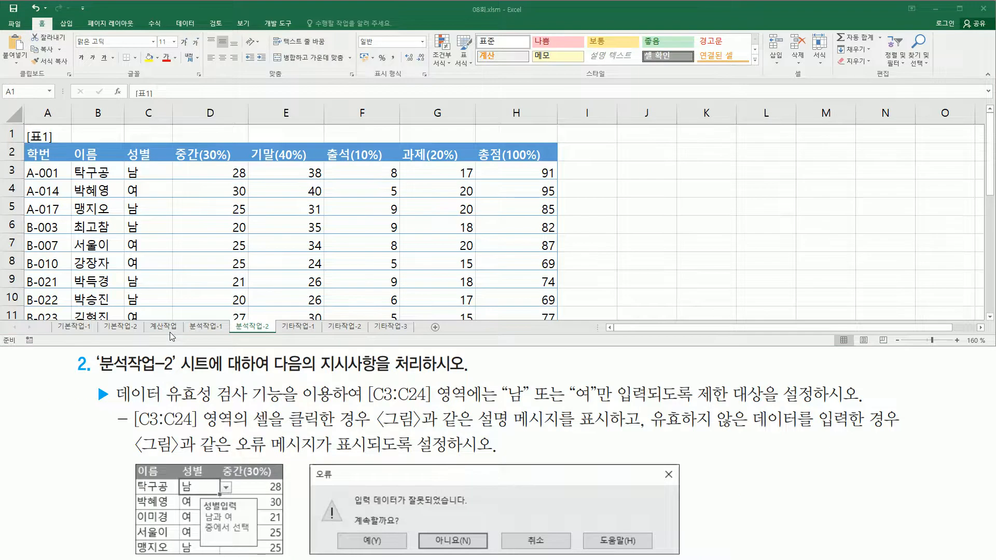
- Examine the 분석작업-2 data and the task's data validation requirements for the 성별 cells C3:C24
{"action": "left_click_drag", "start_coordinate": [97, 373], "coordinate": [172, 373]}
{"action": "left_click_drag", "start_coordinate": [321, 373], "coordinate": [466, 373]}
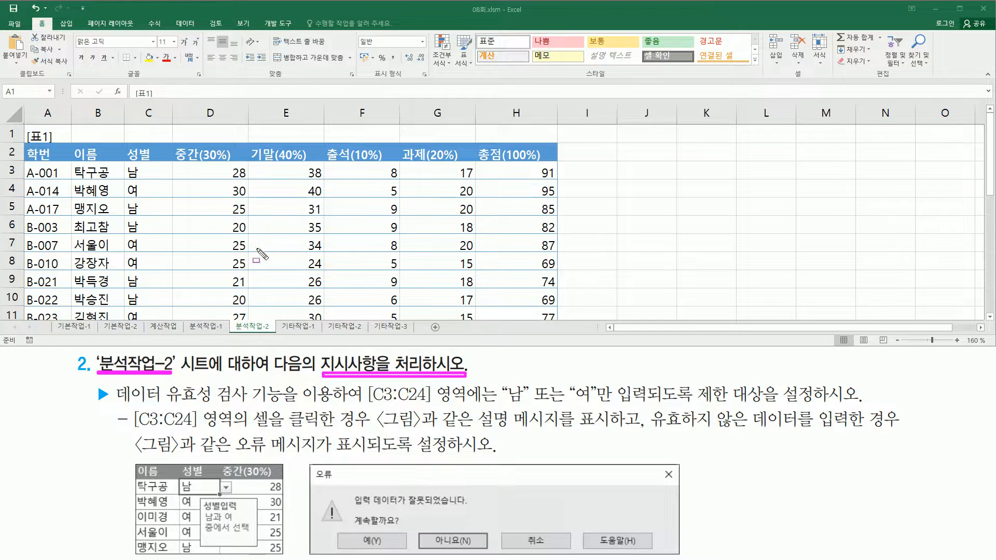
{"action": "key", "text": "Escape"}
{"action": "left_click", "coordinate": [208, 205]}
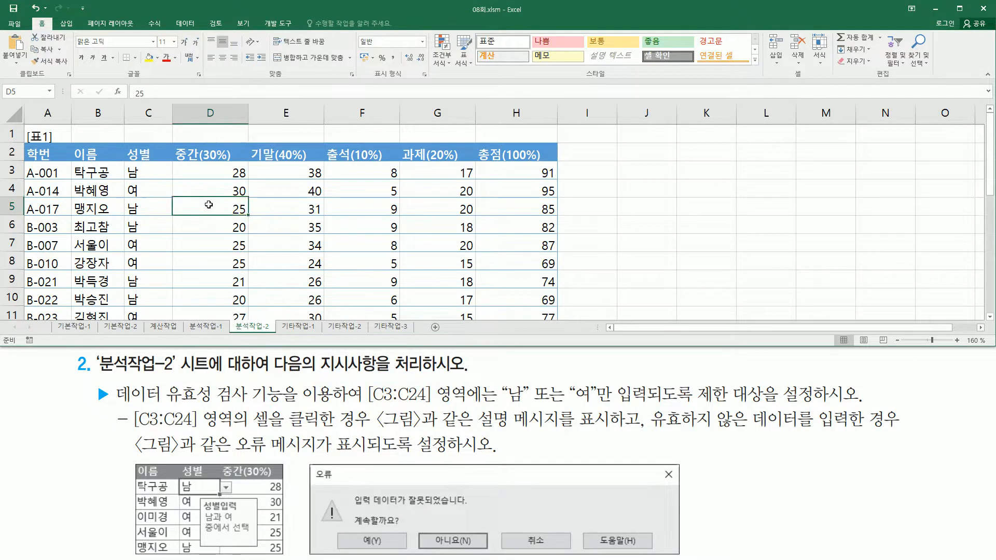
{"action": "scroll", "coordinate": [209, 205], "scroll_direction": "down", "scroll_amount": 6}
{"action": "scroll", "coordinate": [206, 202], "scroll_direction": "up", "scroll_amount": 7}
{"action": "key", "text": "ctrl+2"}
{"action": "mouse_move", "coordinate": [113, 382]}
{"action": "left_mouse_down"}
{"action": "mouse_move", "coordinate": [142, 404]}
{"action": "mouse_move", "coordinate": [296, 407]}
{"action": "mouse_move", "coordinate": [285, 407]}
{"action": "left_mouse_up"}
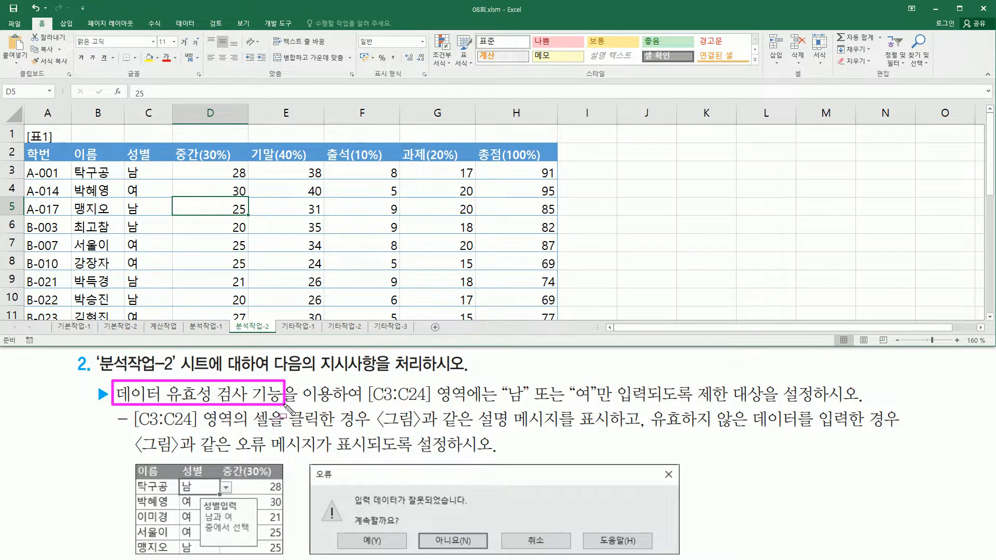
{"action": "mouse_move", "coordinate": [367, 380]}
{"action": "left_mouse_down"}
{"action": "mouse_move", "coordinate": [392, 403]}
{"action": "mouse_move", "coordinate": [478, 410]}
{"action": "left_mouse_up"}
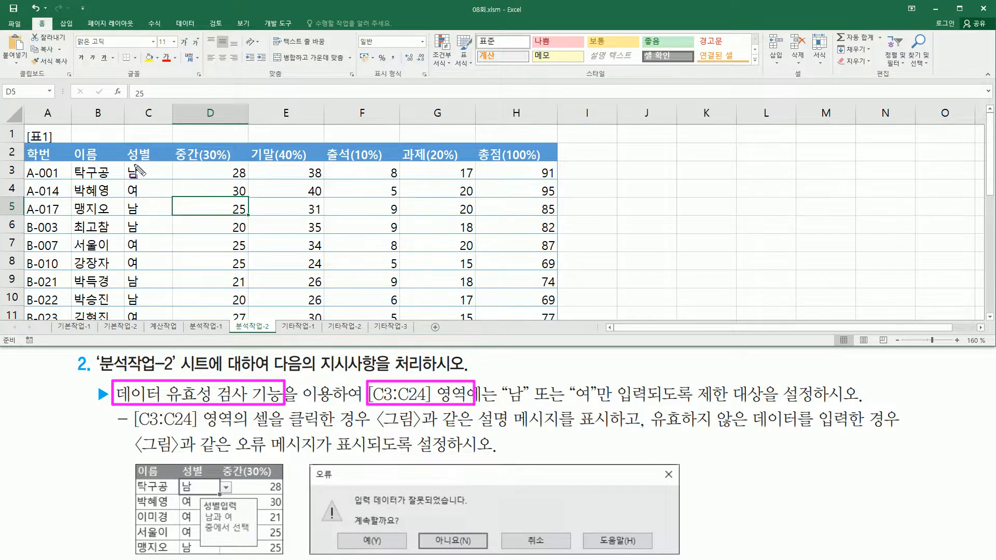
{"action": "mouse_move", "coordinate": [126, 162]}
{"action": "left_mouse_down"}
{"action": "mouse_move", "coordinate": [164, 328]}
{"action": "mouse_move", "coordinate": [165, 320]}
{"action": "left_mouse_up"}
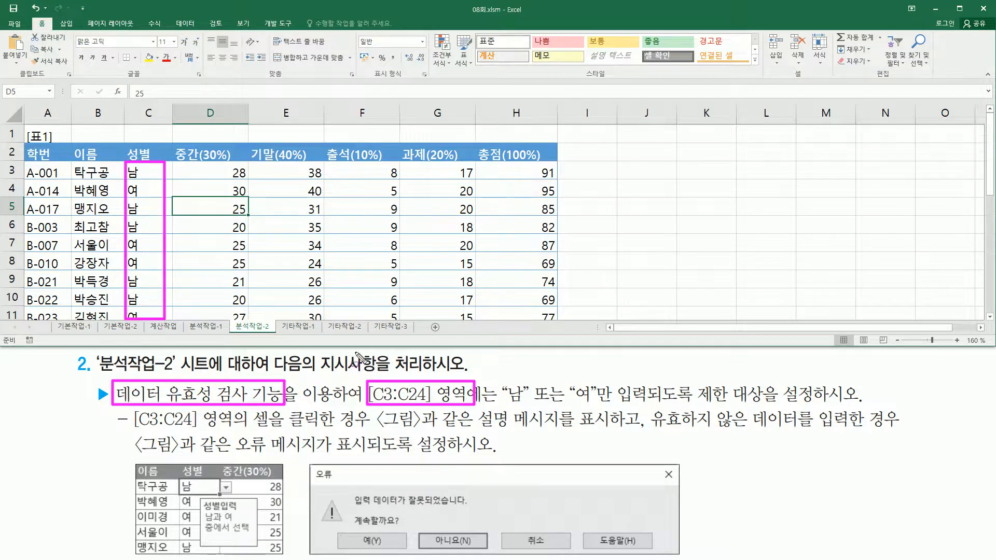
{"action": "mouse_move", "coordinate": [507, 407]}
{"action": "left_mouse_down"}
{"action": "mouse_move", "coordinate": [594, 408]}
{"action": "mouse_move", "coordinate": [608, 418]}
{"action": "mouse_move", "coordinate": [608, 376]}
{"action": "left_mouse_up"}
{"action": "left_click_drag", "start_coordinate": [687, 401], "coordinate": [873, 401]}
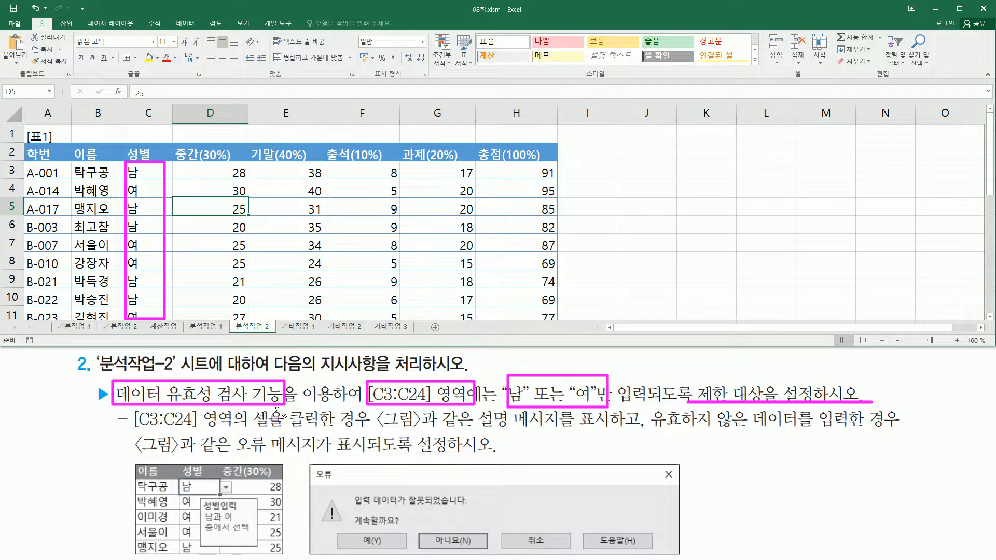
{"action": "key", "text": "Escape"}
- Set data validation on C3:C24 of 분석작업-2 to allow a list (목록) with the source 남,여
{"action": "mouse_move", "coordinate": [138, 170]}
{"action": "left_mouse_down"}
{"action": "mouse_move", "coordinate": [145, 314]}
{"action": "mouse_move", "coordinate": [167, 331]}
{"action": "mouse_move", "coordinate": [172, 275]}
{"action": "mouse_move", "coordinate": [187, 328]}
{"action": "mouse_move", "coordinate": [171, 283]}
{"action": "mouse_move", "coordinate": [151, 281]}
{"action": "left_mouse_up"}
{"action": "scroll", "coordinate": [165, 268], "scroll_direction": "up", "scroll_amount": 5}
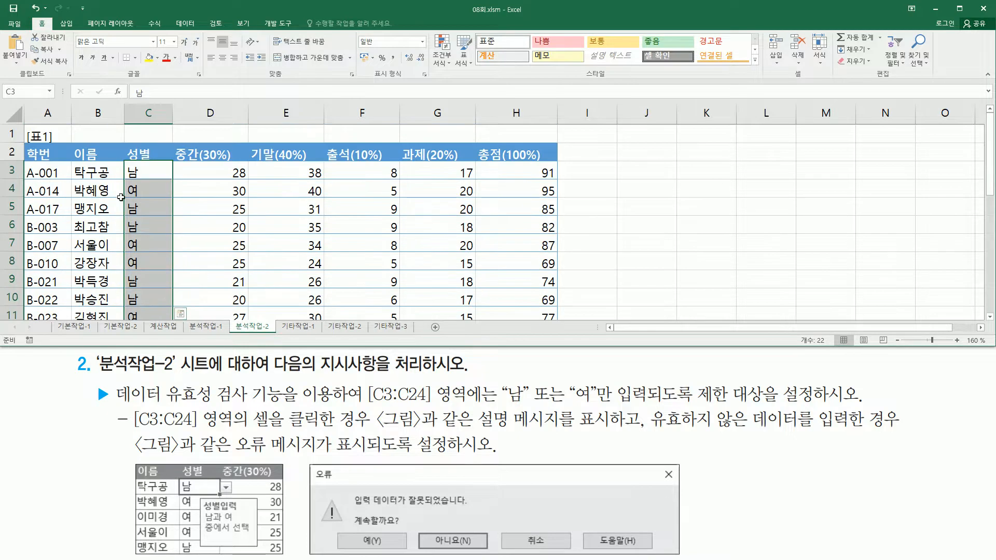
{"action": "left_click", "coordinate": [185, 24]}
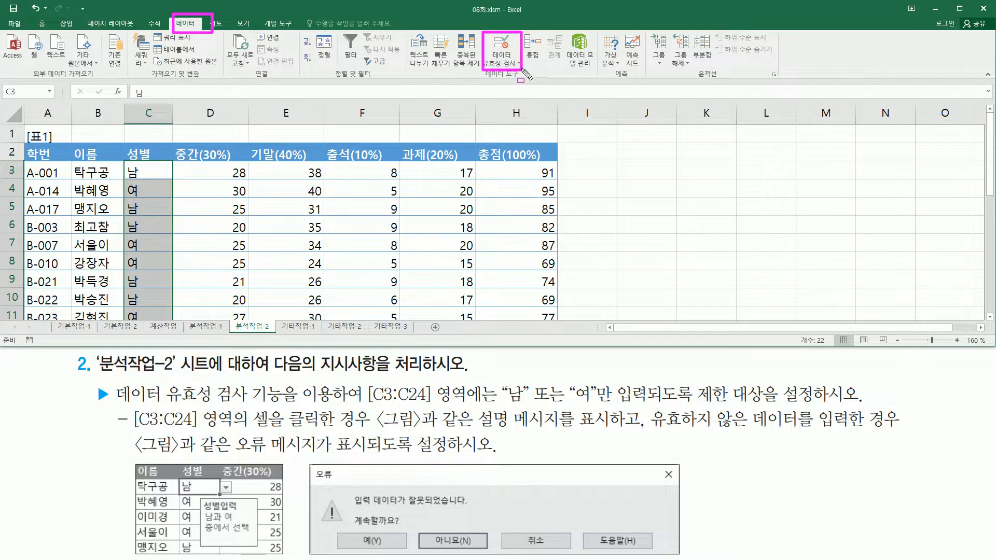
{"action": "left_click", "coordinate": [503, 45]}
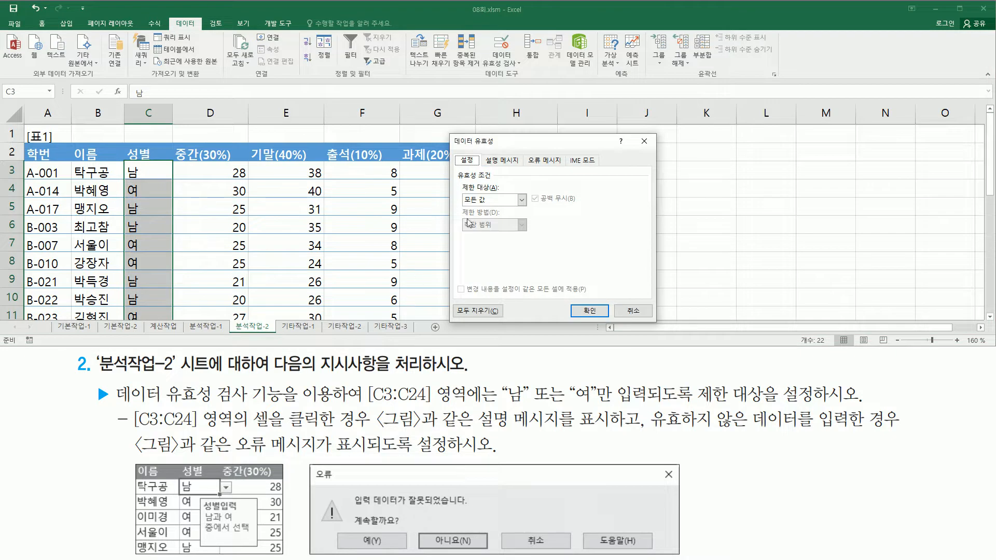
{"action": "left_click_drag", "start_coordinate": [508, 145], "coordinate": [510, 130]}
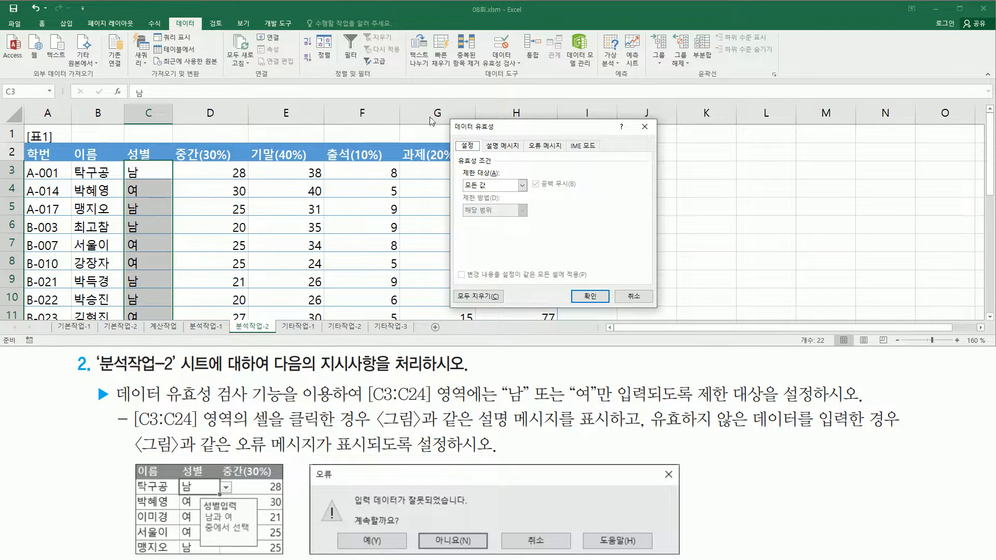
{"action": "left_click", "coordinate": [491, 187]}
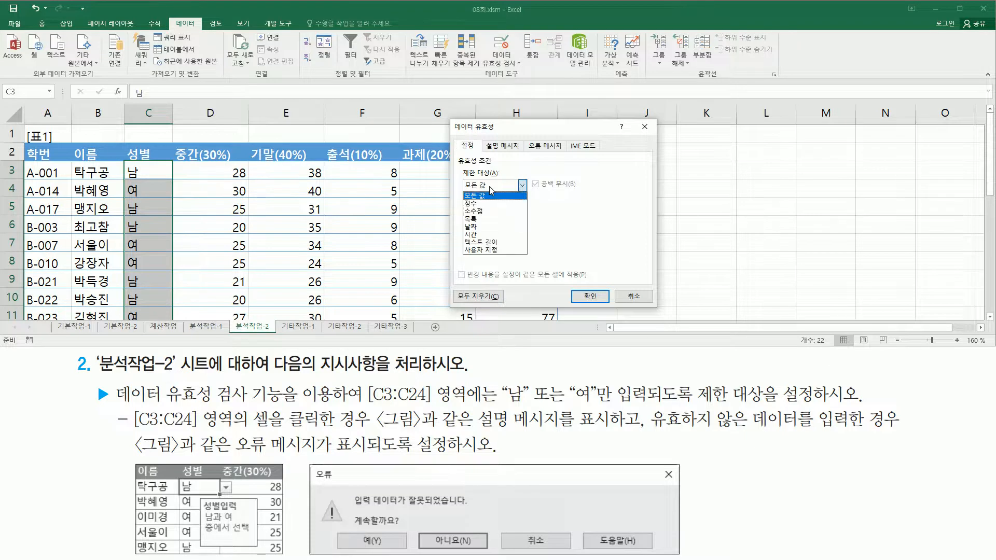
{"action": "left_click", "coordinate": [485, 222]}
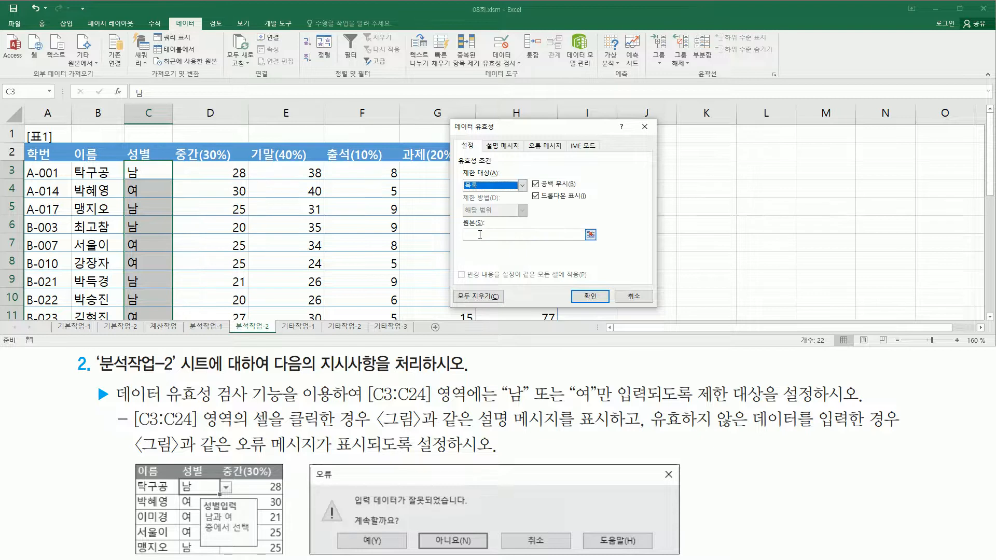
{"action": "left_click", "coordinate": [480, 234]}
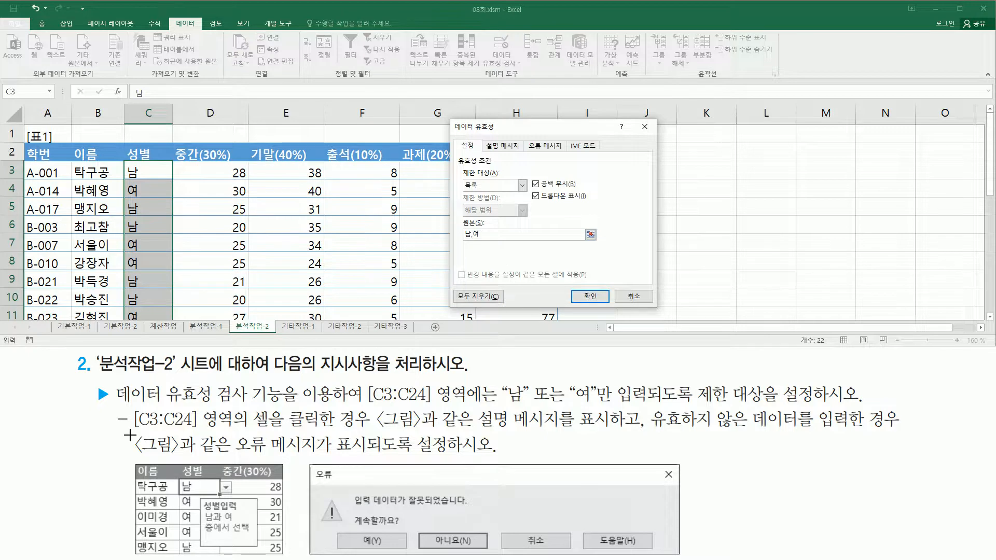
- Examine the task's requirements for the input message shown when a cell in C3:C24 is selected
{"action": "left_click_drag", "start_coordinate": [115, 402], "coordinate": [655, 401]}
{"action": "left_click_drag", "start_coordinate": [729, 405], "coordinate": [867, 402]}
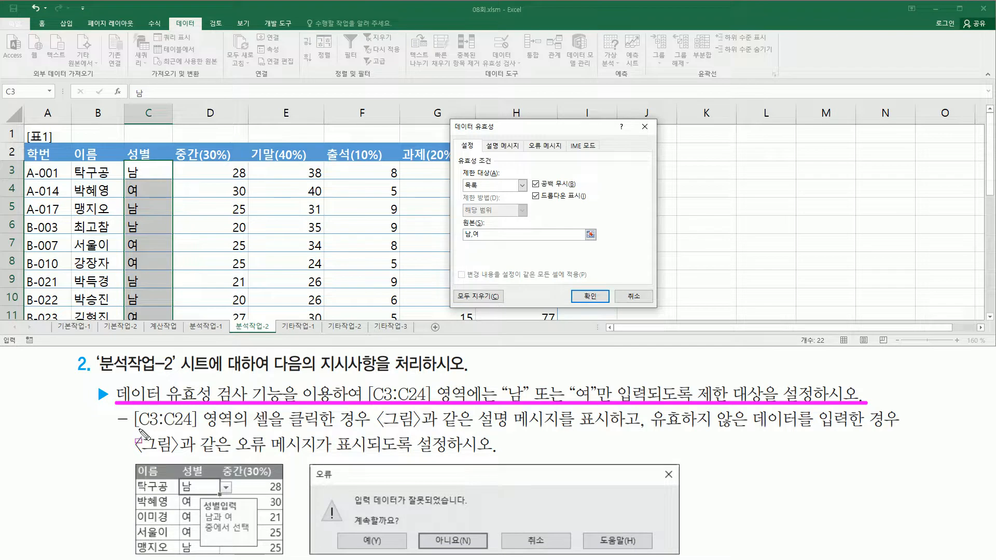
{"action": "mouse_move", "coordinate": [137, 429]}
{"action": "left_mouse_down"}
{"action": "mouse_move", "coordinate": [348, 439]}
{"action": "mouse_move", "coordinate": [606, 431]}
{"action": "left_mouse_up"}
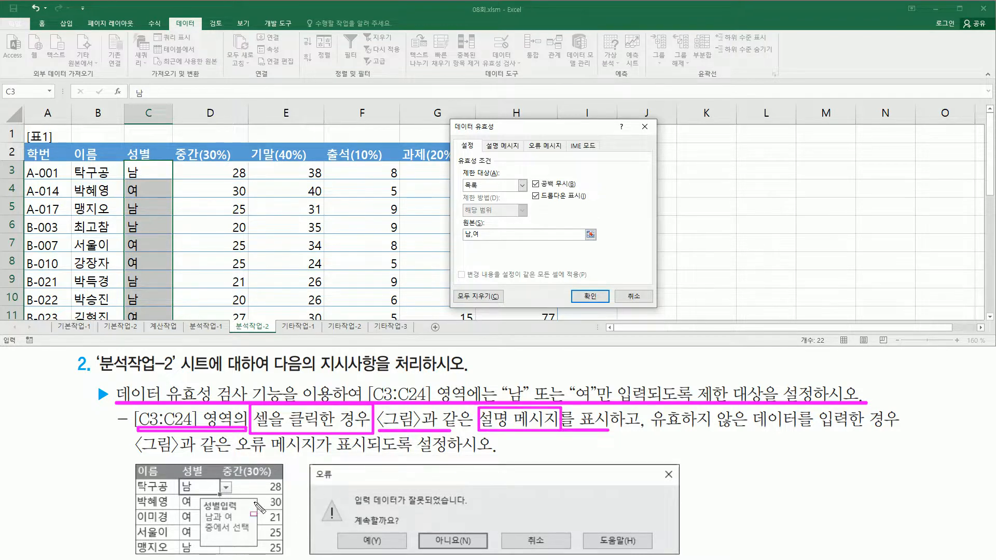
{"action": "mouse_move", "coordinate": [200, 499]}
{"action": "left_mouse_down"}
{"action": "mouse_move", "coordinate": [244, 546]}
{"action": "mouse_move", "coordinate": [259, 496]}
{"action": "mouse_move", "coordinate": [201, 496]}
{"action": "left_mouse_up"}
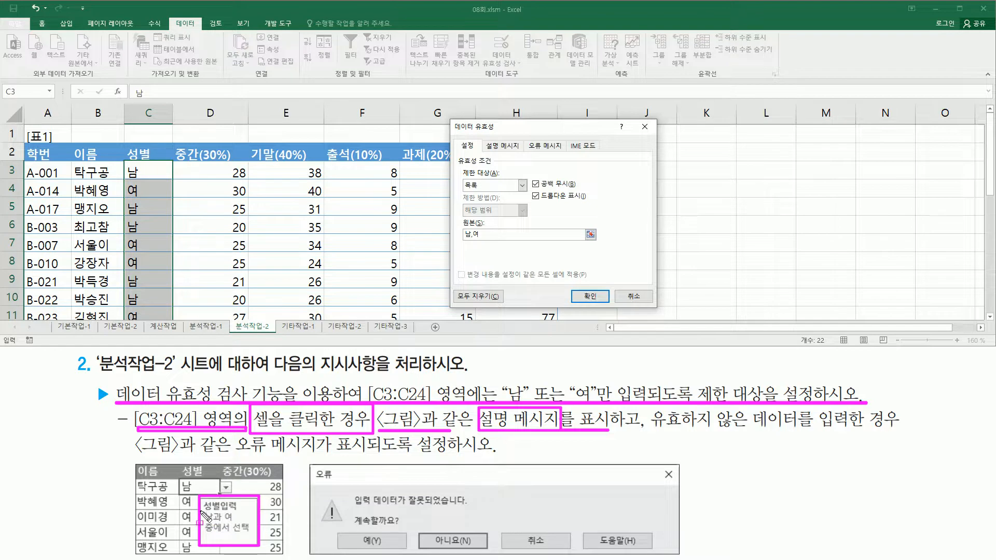
{"action": "mouse_move", "coordinate": [202, 511]}
{"action": "left_mouse_down"}
{"action": "mouse_move", "coordinate": [213, 531]}
{"action": "mouse_move", "coordinate": [265, 544]}
{"action": "mouse_move", "coordinate": [257, 535]}
{"action": "left_mouse_up"}
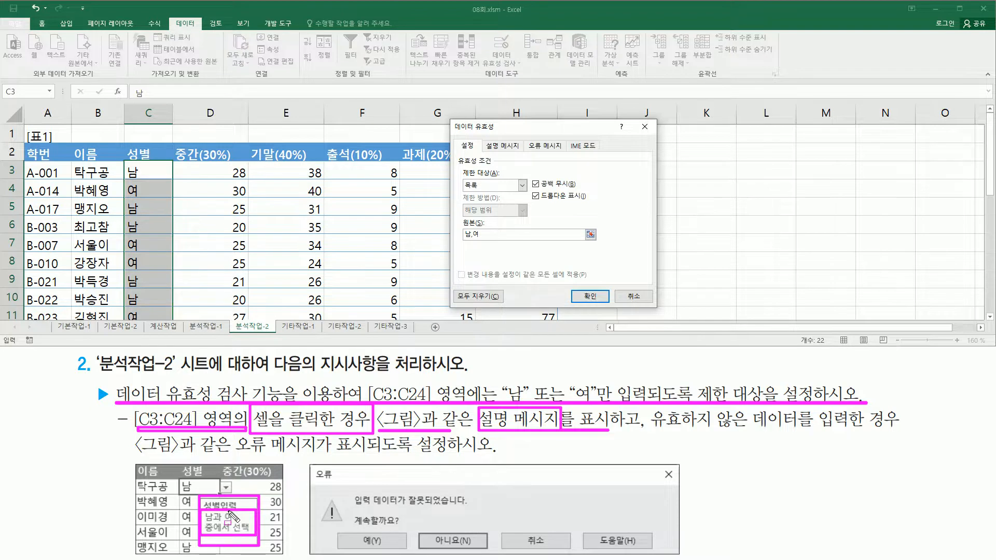
{"action": "mouse_move", "coordinate": [490, 137]}
{"action": "left_mouse_down"}
{"action": "mouse_move", "coordinate": [483, 153]}
{"action": "mouse_move", "coordinate": [525, 154]}
{"action": "left_mouse_up"}
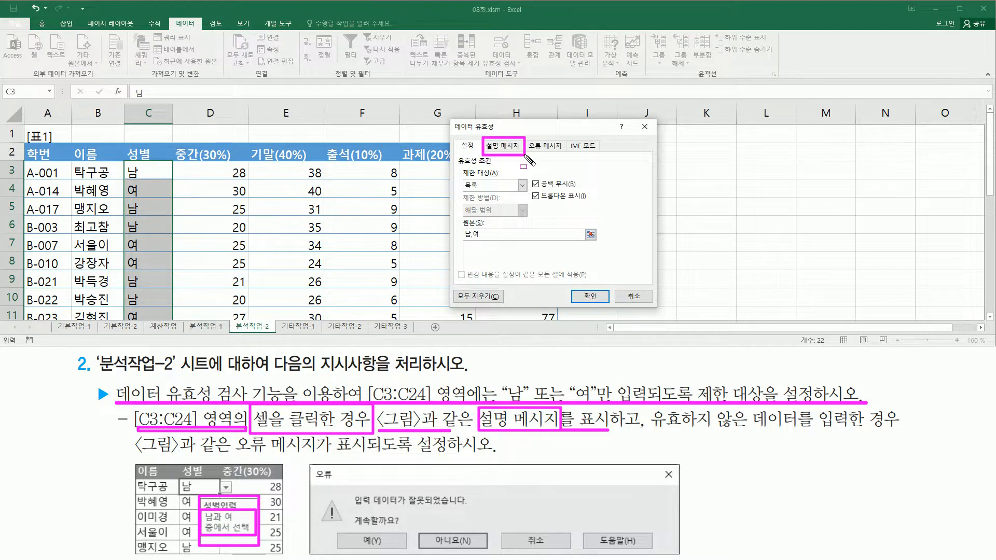
{"action": "key", "text": "Escape"}
- Set the validation's input message (설명 메시지) to the title 성별입력 and the text 남과 여 중에서 선택
{"action": "left_click", "coordinate": [502, 145]}
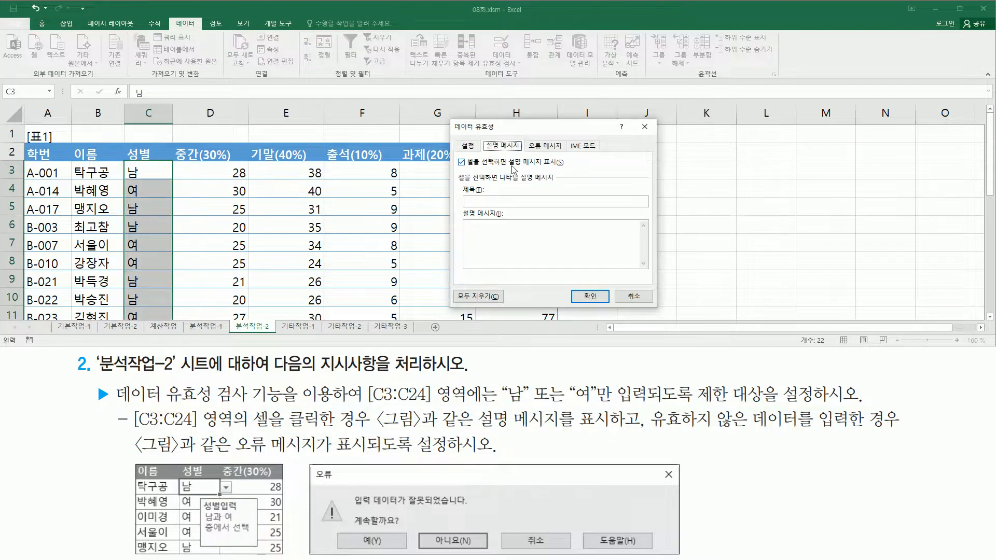
{"action": "left_click_drag", "start_coordinate": [467, 167], "coordinate": [566, 173]}
{"action": "left_click_drag", "start_coordinate": [454, 156], "coordinate": [472, 171]}
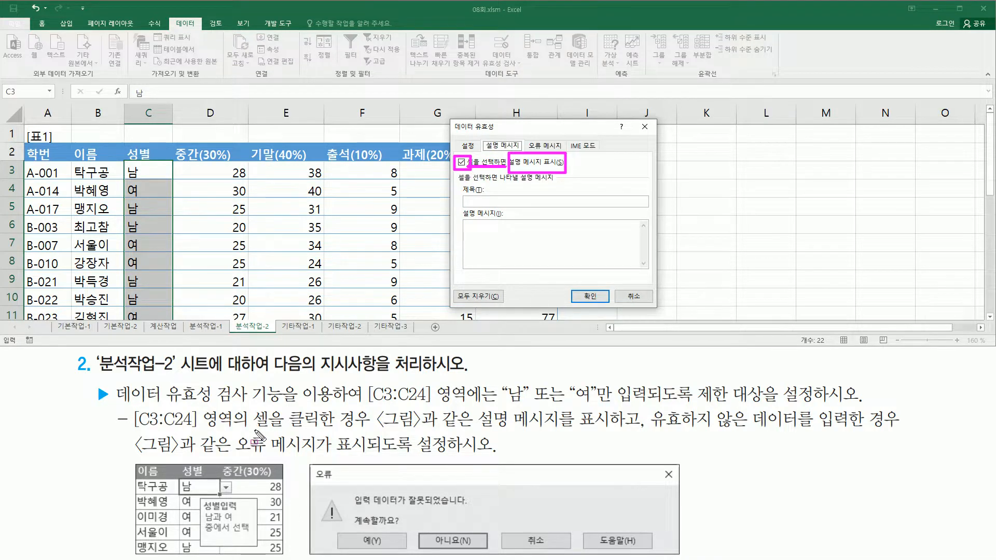
{"action": "left_click_drag", "start_coordinate": [254, 428], "coordinate": [362, 428]}
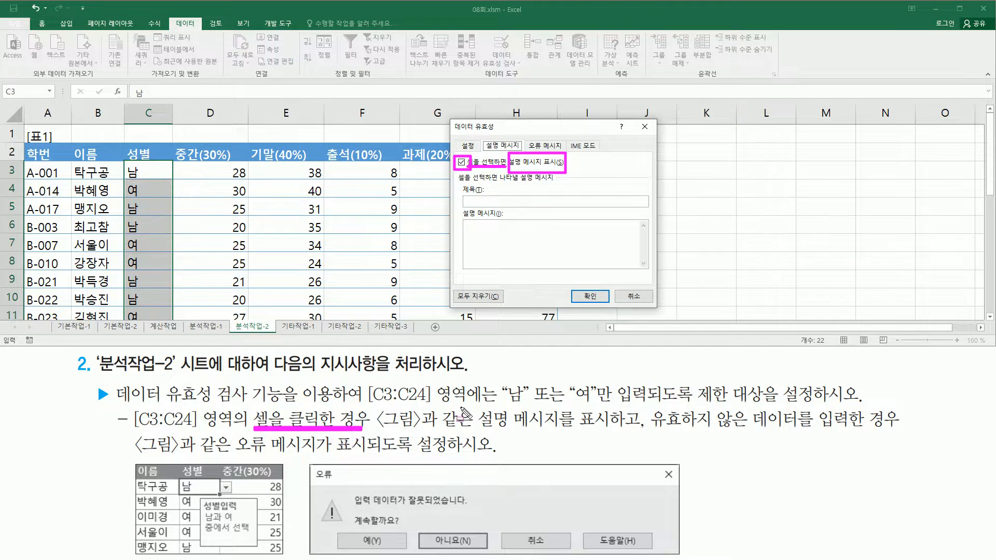
{"action": "left_click_drag", "start_coordinate": [477, 404], "coordinate": [588, 431]}
{"action": "left_click_drag", "start_coordinate": [615, 431], "coordinate": [616, 429]}
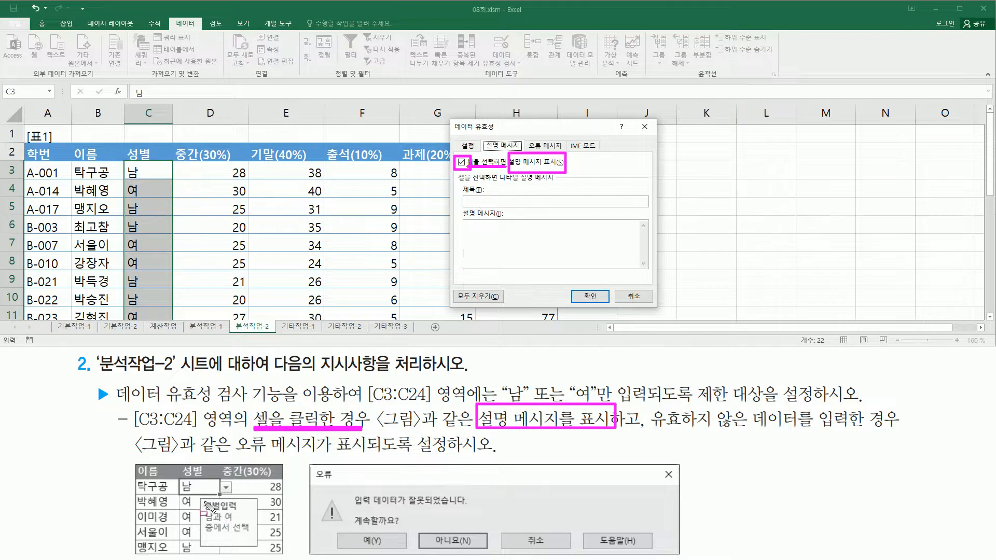
{"action": "mouse_move", "coordinate": [456, 183]}
{"action": "left_mouse_down"}
{"action": "mouse_move", "coordinate": [496, 262]}
{"action": "mouse_move", "coordinate": [644, 286]}
{"action": "mouse_move", "coordinate": [650, 275]}
{"action": "left_mouse_up"}
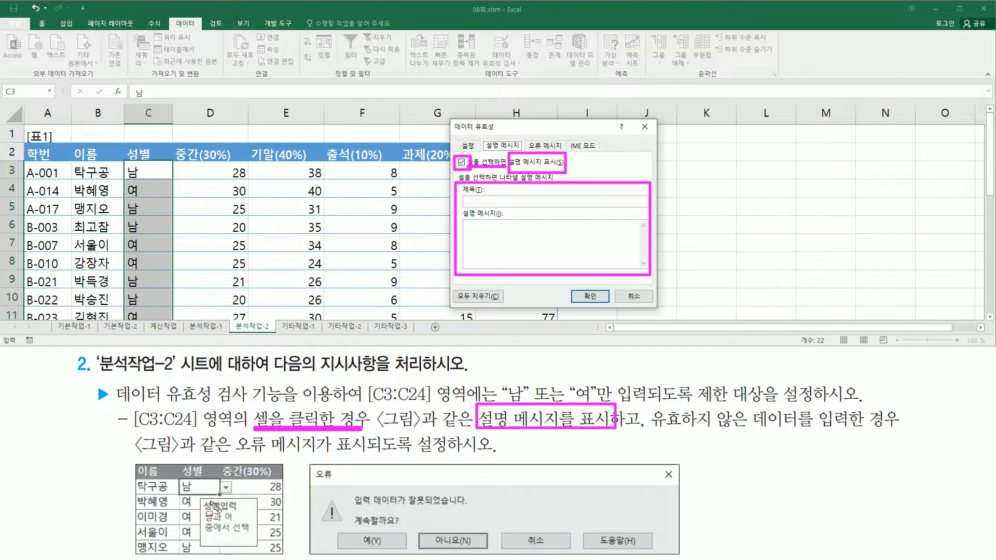
{"action": "left_click_drag", "start_coordinate": [201, 500], "coordinate": [245, 511]}
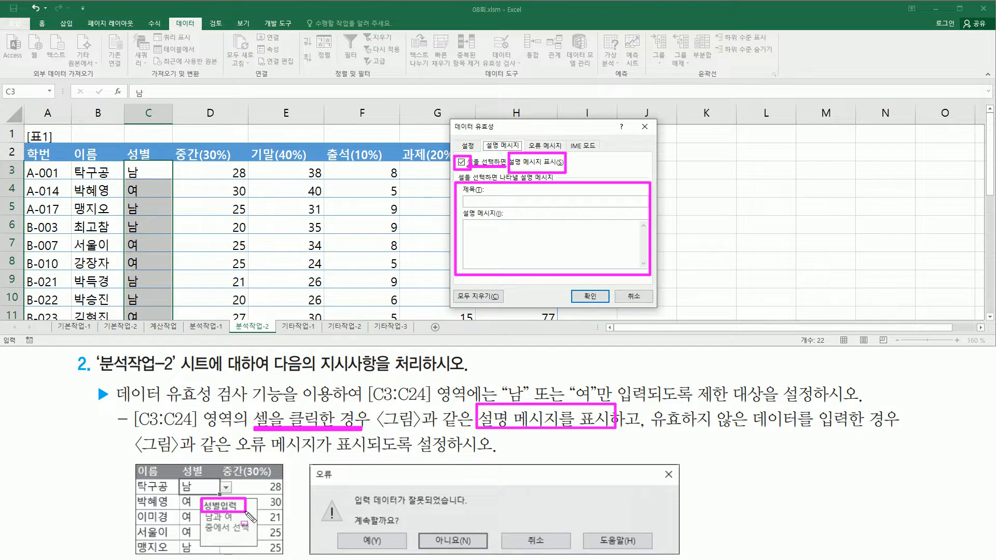
{"action": "mouse_move", "coordinate": [200, 512]}
{"action": "left_mouse_down"}
{"action": "mouse_move", "coordinate": [249, 545]}
{"action": "mouse_move", "coordinate": [258, 535]}
{"action": "left_mouse_up"}
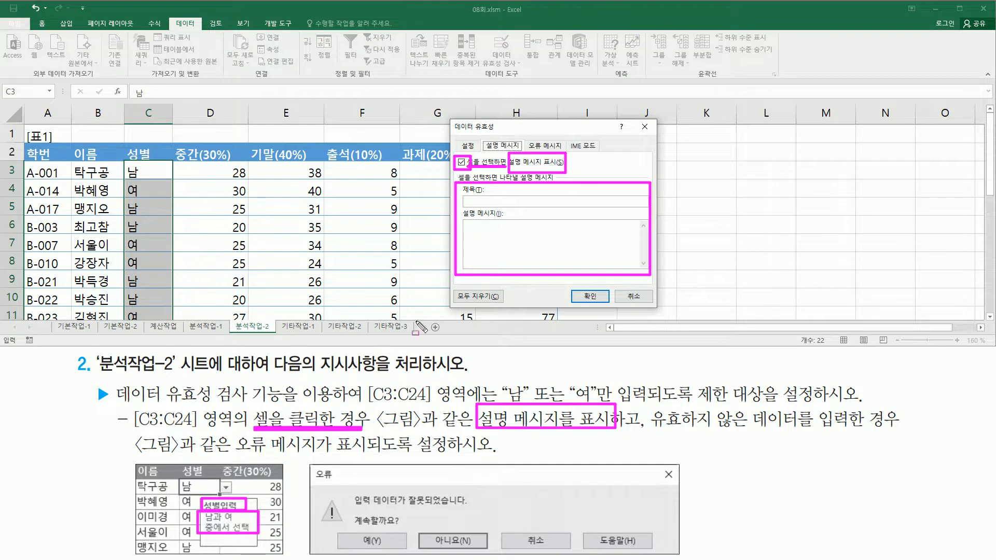
{"action": "key", "text": "Escape"}
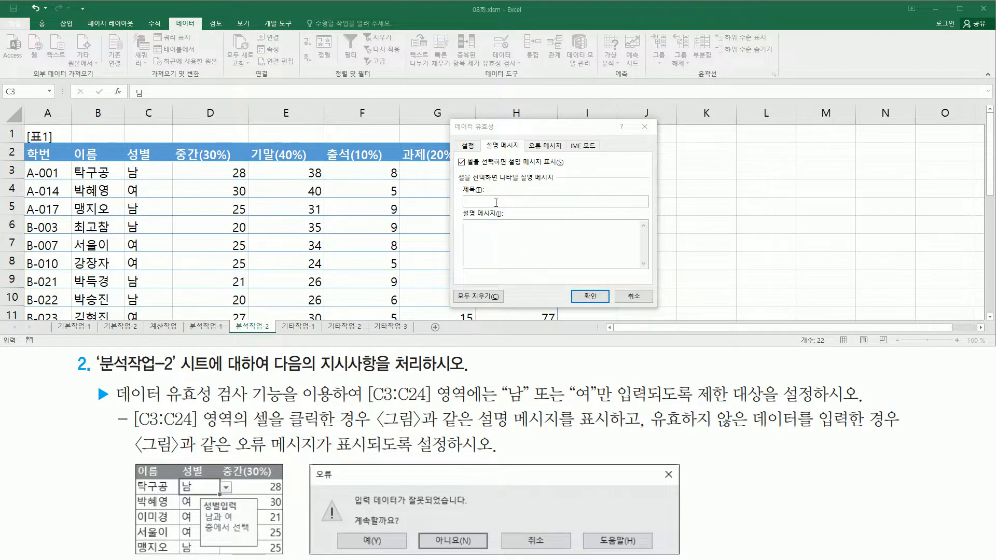
{"action": "left_click", "coordinate": [499, 201]}
{"action": "type", "text": "성별입려"}
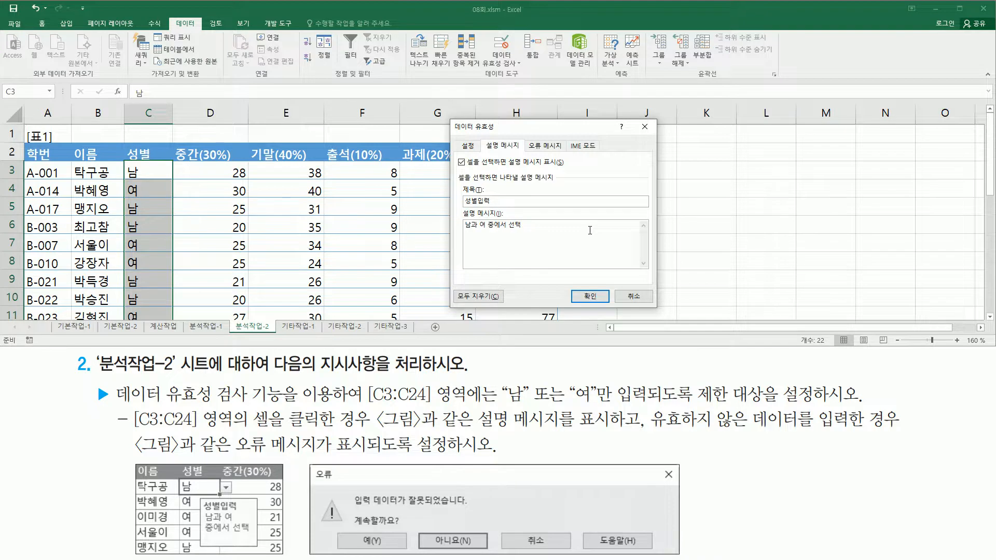
- Examine the error message wording, title and icon that the task requires for invalid data
{"action": "mouse_move", "coordinate": [647, 406]}
{"action": "left_mouse_down"}
{"action": "mouse_move", "coordinate": [647, 436]}
{"action": "mouse_move", "coordinate": [895, 430]}
{"action": "left_mouse_up"}
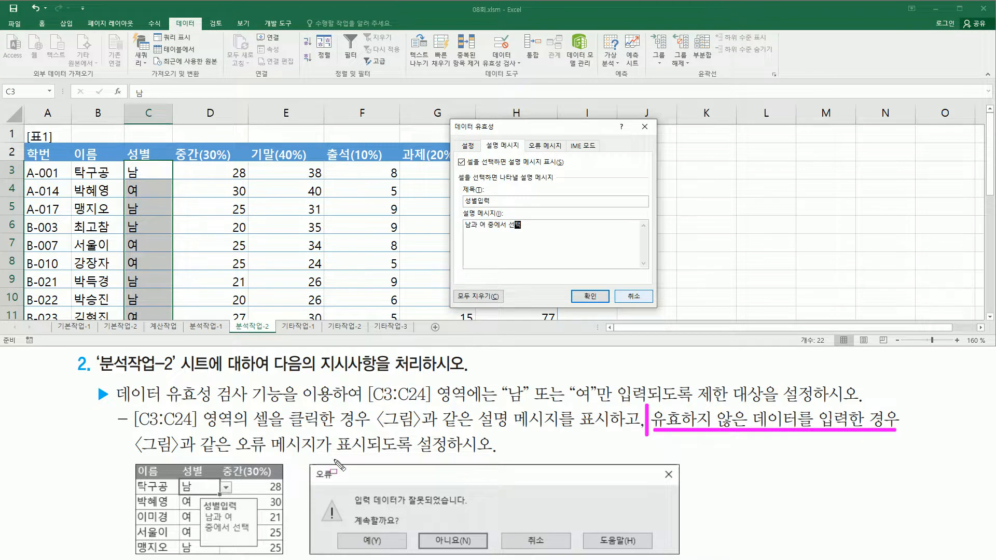
{"action": "mouse_move", "coordinate": [133, 453]}
{"action": "left_mouse_down"}
{"action": "mouse_move", "coordinate": [232, 453]}
{"action": "mouse_move", "coordinate": [293, 431]}
{"action": "mouse_move", "coordinate": [324, 460]}
{"action": "mouse_move", "coordinate": [526, 458]}
{"action": "left_mouse_up"}
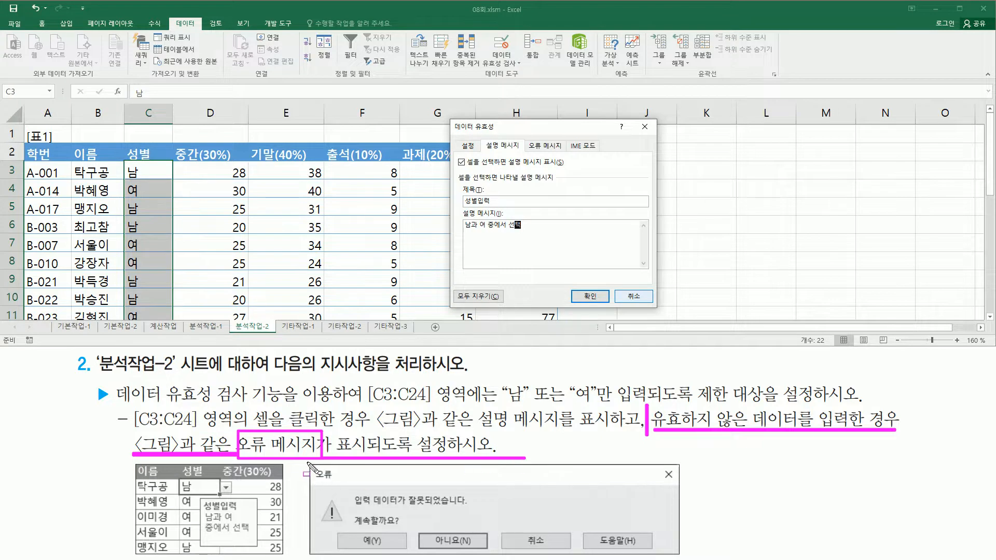
{"action": "left_click_drag", "start_coordinate": [314, 480], "coordinate": [332, 480]}
{"action": "mouse_move", "coordinate": [352, 495]}
{"action": "left_mouse_down"}
{"action": "mouse_move", "coordinate": [392, 516]}
{"action": "mouse_move", "coordinate": [488, 521]}
{"action": "mouse_move", "coordinate": [478, 511]}
{"action": "left_mouse_up"}
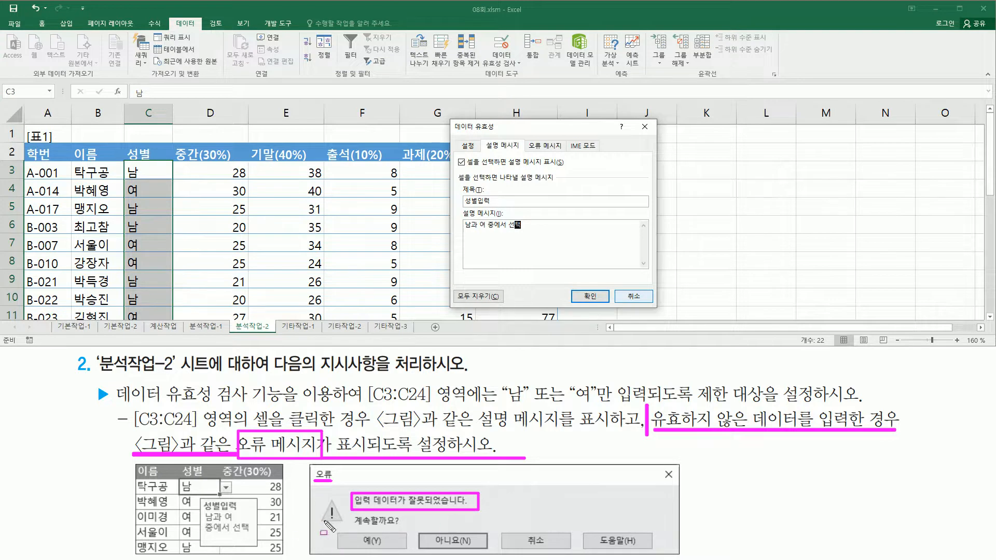
{"action": "mouse_move", "coordinate": [319, 497]}
{"action": "left_mouse_down"}
{"action": "mouse_move", "coordinate": [343, 496]}
{"action": "mouse_move", "coordinate": [349, 525]}
{"action": "left_mouse_up"}
{"action": "key", "text": "Escape"}
- Set the validation's error message (오류 메시지) style to 경고
{"action": "left_click", "coordinate": [537, 146]}
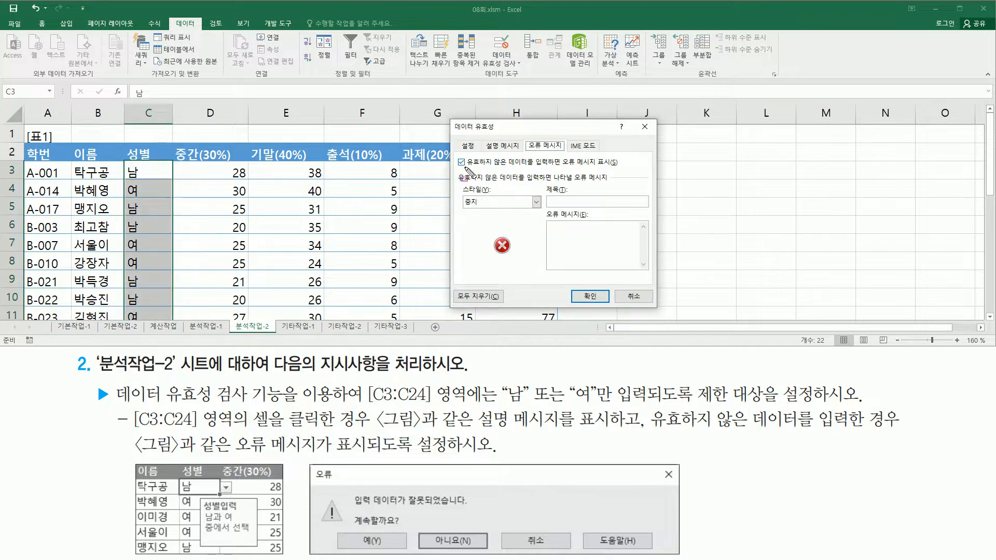
{"action": "left_click_drag", "start_coordinate": [464, 167], "coordinate": [630, 171]}
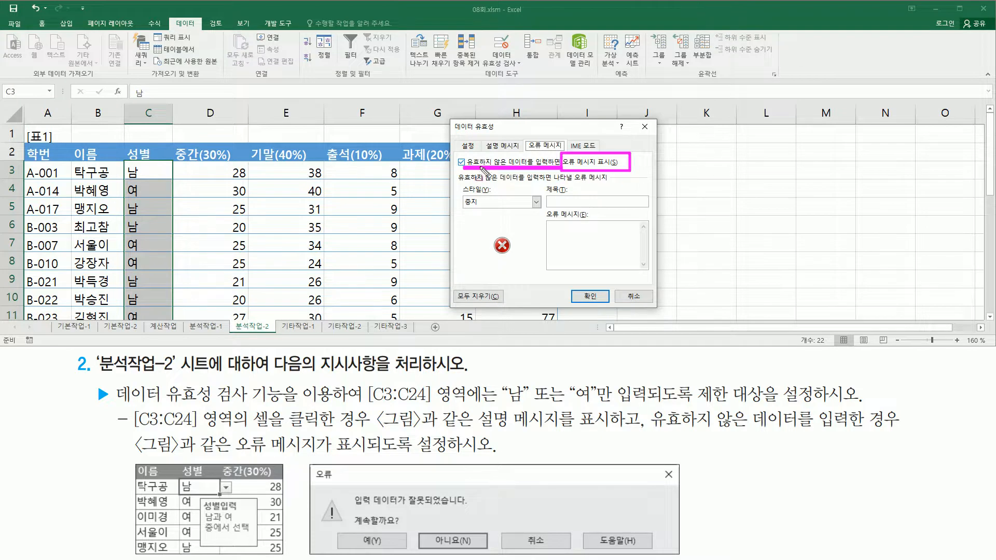
{"action": "mouse_move", "coordinate": [455, 153]}
{"action": "left_mouse_down"}
{"action": "mouse_move", "coordinate": [469, 169]}
{"action": "mouse_move", "coordinate": [468, 200]}
{"action": "mouse_move", "coordinate": [508, 210]}
{"action": "left_mouse_up"}
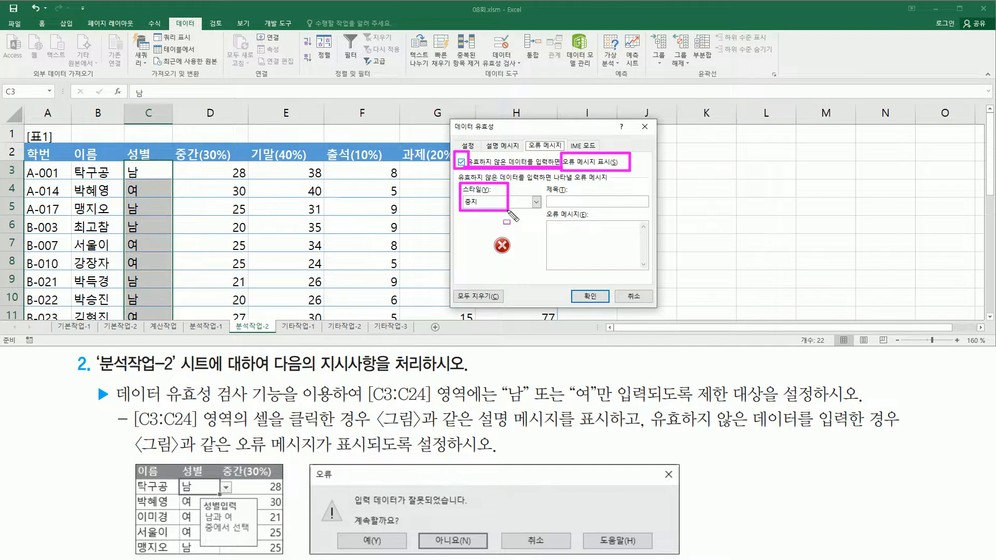
{"action": "key", "text": "Escape"}
{"action": "left_click", "coordinate": [495, 201]}
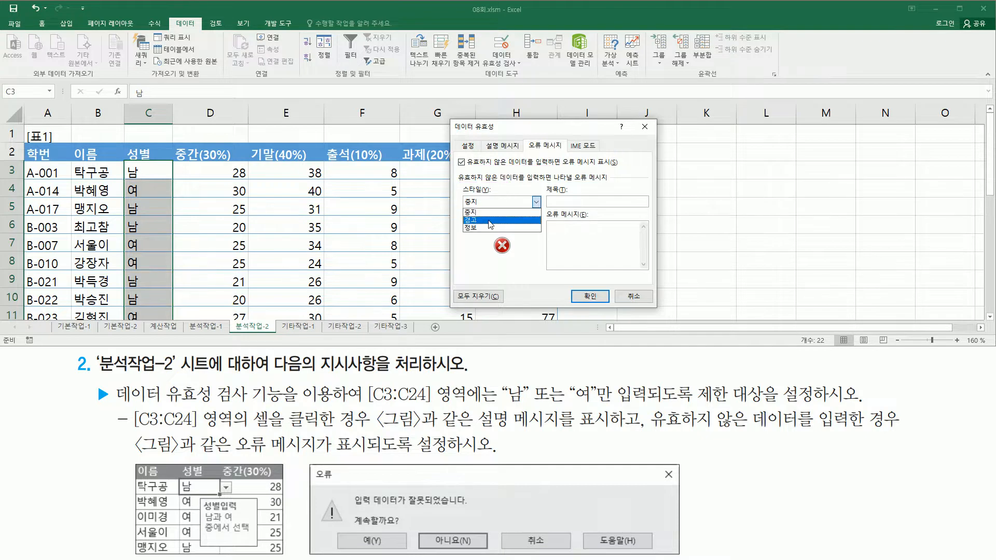
{"action": "left_click", "coordinate": [491, 220]}
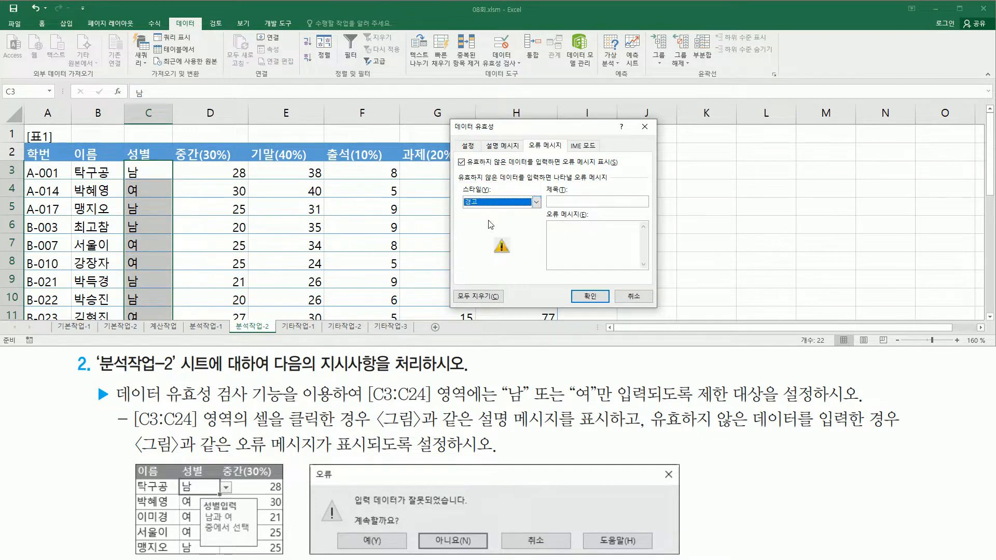
- Give the error message the title 오류 and the text 입력 데이터가 잘못되었습니다., and apply the validation to C3:C24
{"action": "left_click", "coordinate": [558, 201]}
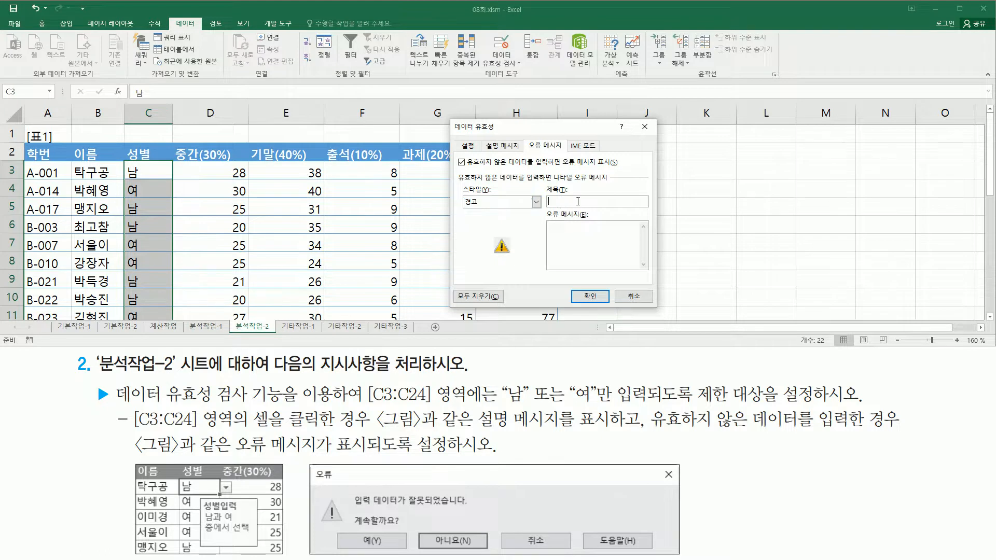
{"action": "type", "text": "오류"}
{"action": "type", "text": "입ㄹ"}
{"action": "type", "text": "데이터가 "}
{"action": "type", "text": "잘못되었습니다."}
{"action": "left_click", "coordinate": [591, 297]}
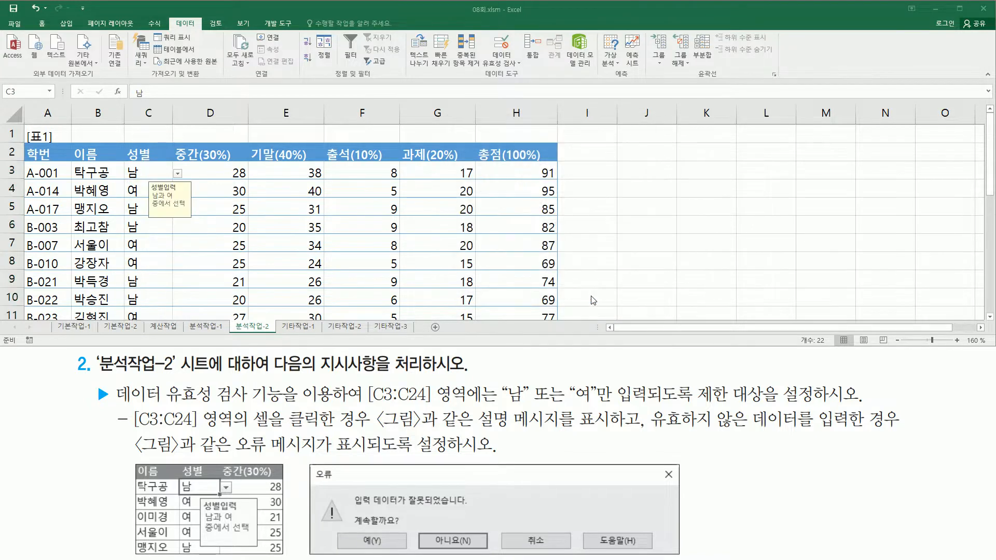
- Check the input message on several 성별 cells and view the list of choices for C3
{"action": "key", "text": "ctrl+shift+Down"}
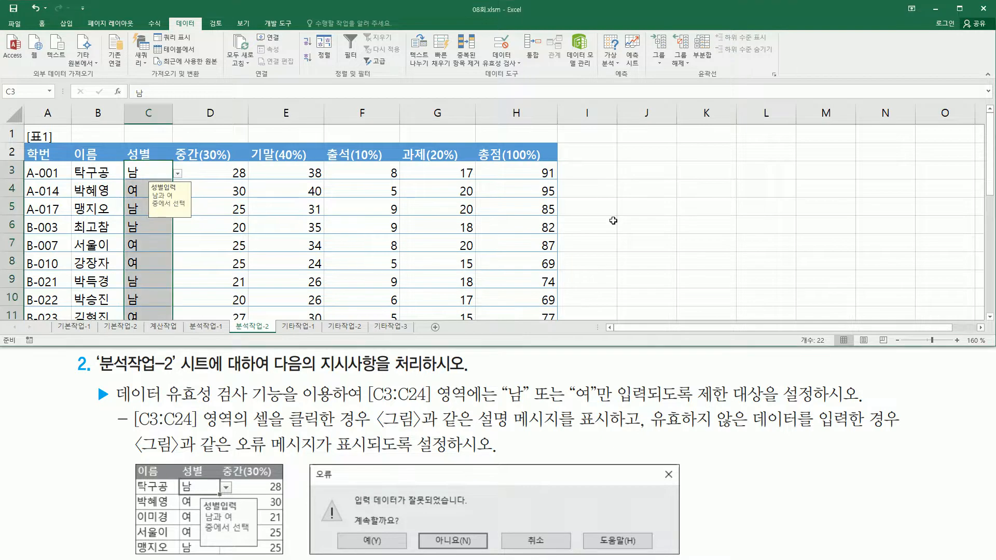
{"action": "left_click", "coordinate": [658, 208]}
{"action": "left_click", "coordinate": [453, 224]}
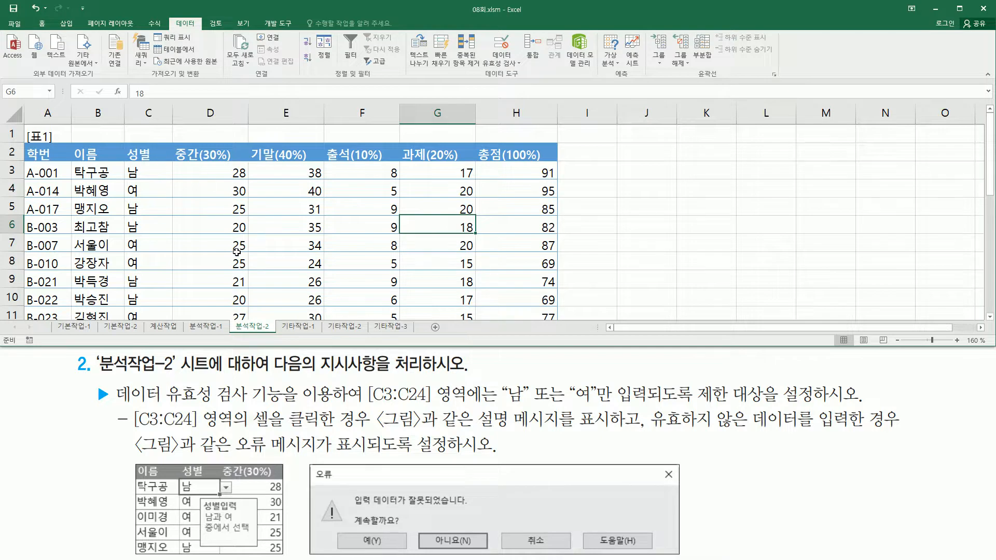
{"action": "left_click", "coordinate": [153, 293]}
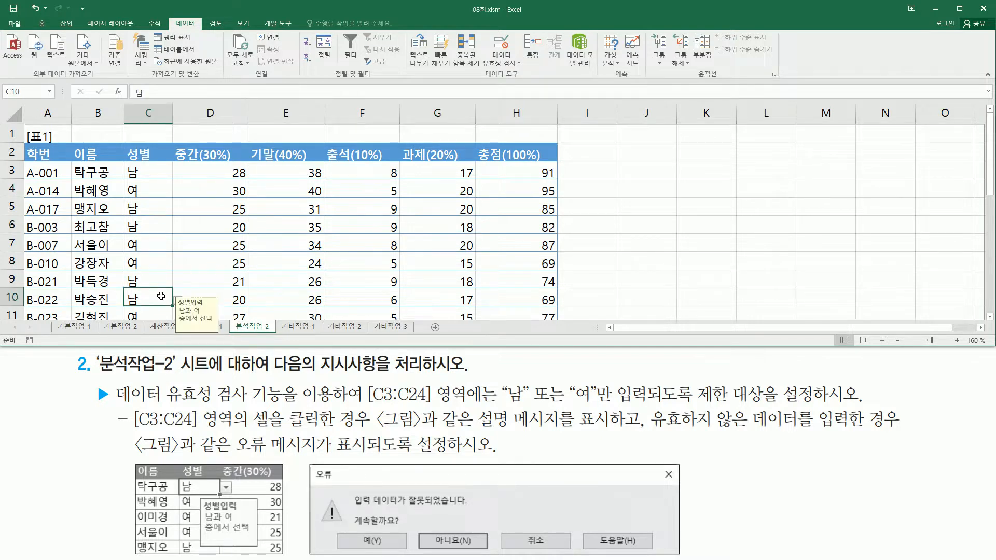
{"action": "left_click", "coordinate": [157, 226]}
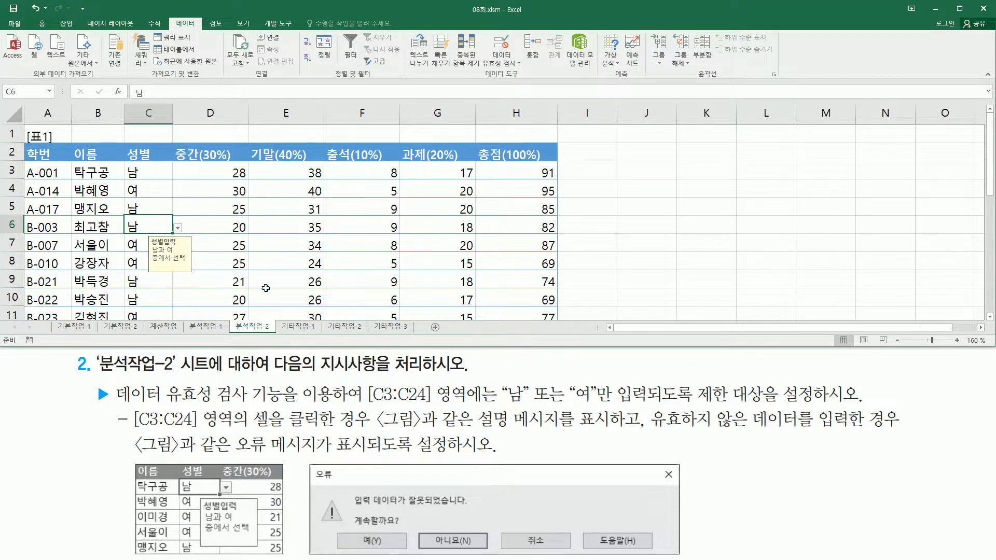
{"action": "left_click", "coordinate": [154, 172]}
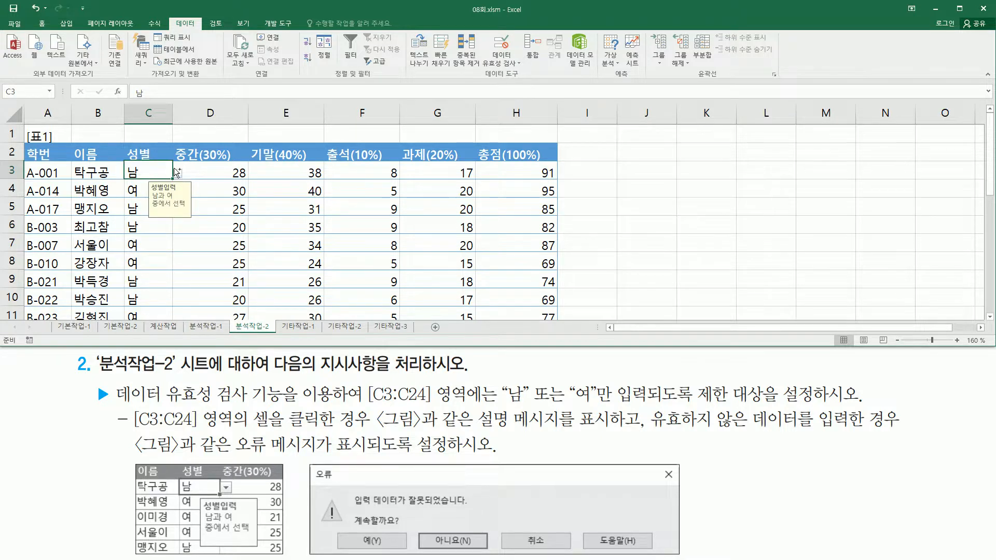
{"action": "left_click", "coordinate": [178, 174]}
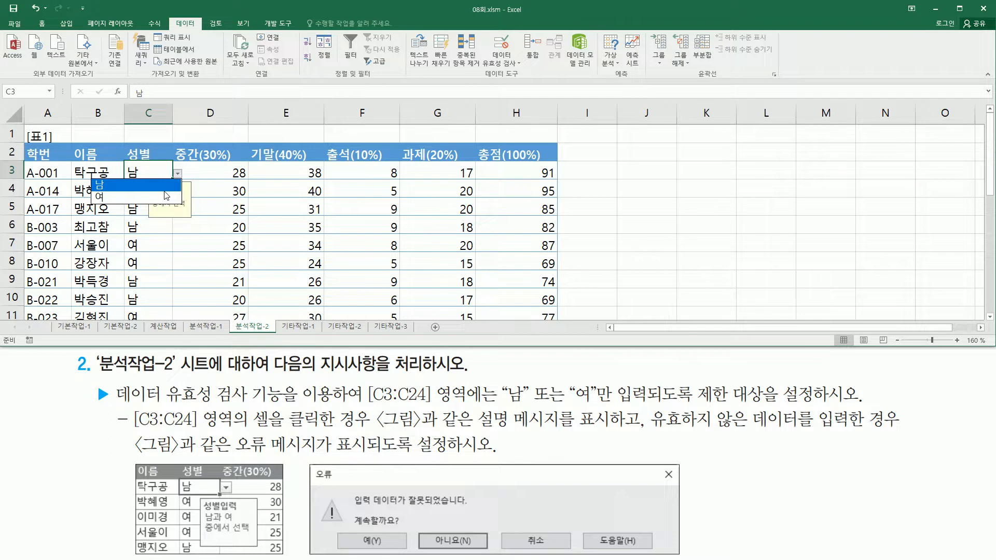
{"action": "left_click", "coordinate": [155, 171]}
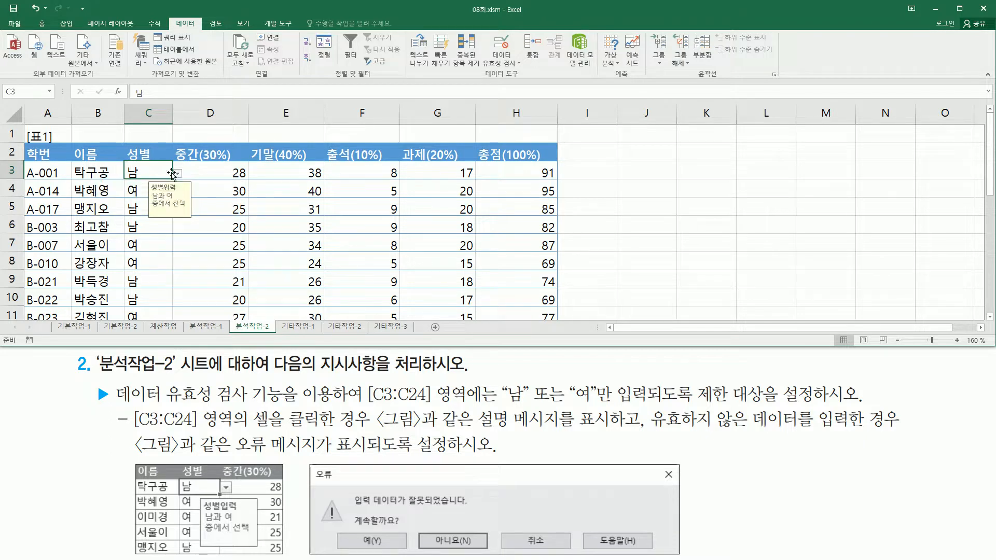
- Test the validation by entering 1 in C3, compare the error message with the required one, and cancel the entry
{"action": "type", "text": "1"}
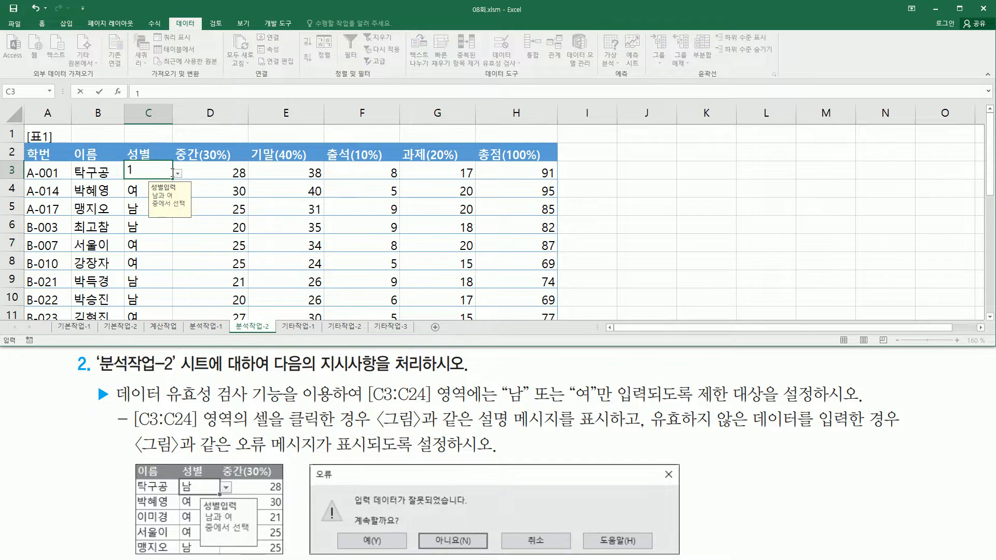
{"action": "key", "text": "Return"}
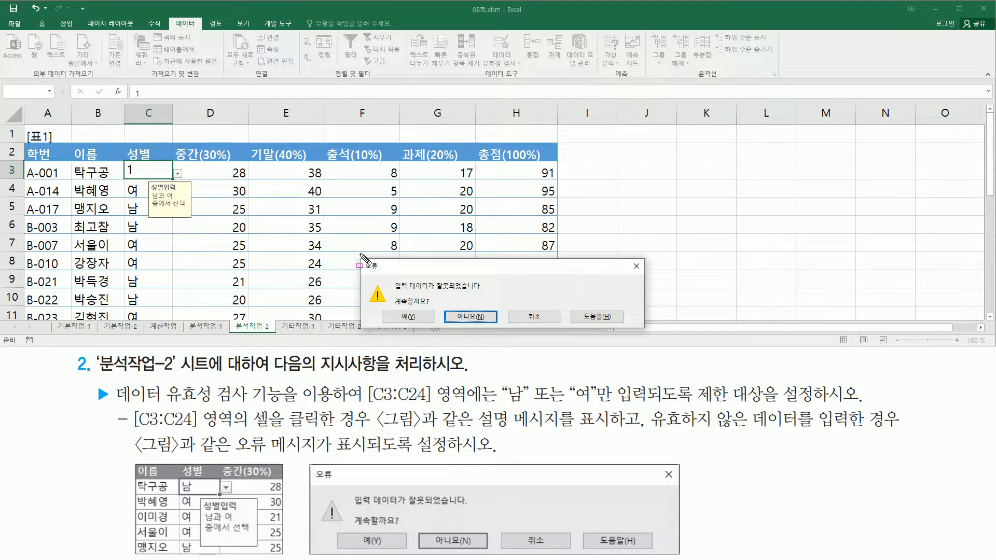
{"action": "mouse_move", "coordinate": [361, 255]}
{"action": "left_mouse_down"}
{"action": "mouse_move", "coordinate": [640, 312]}
{"action": "mouse_move", "coordinate": [646, 328]}
{"action": "left_mouse_up"}
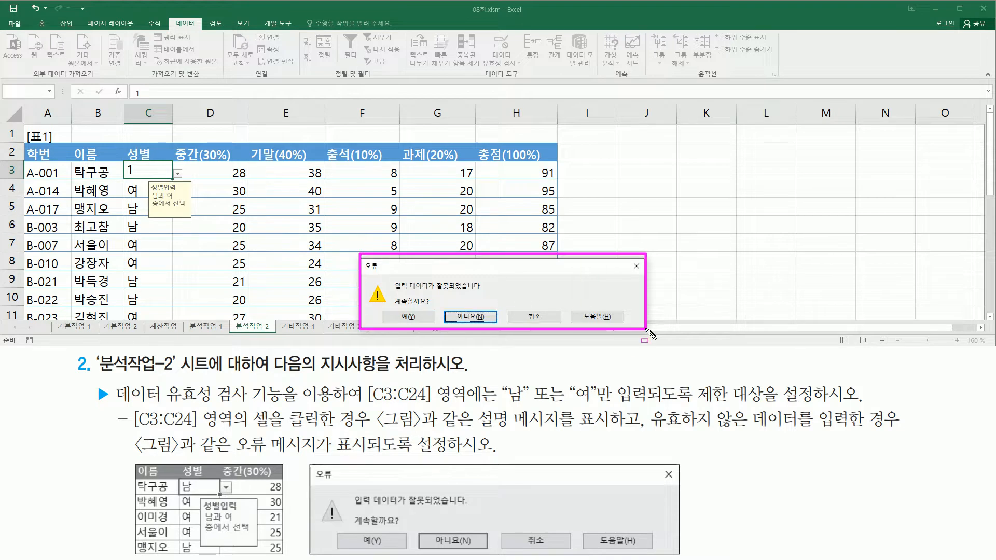
{"action": "mouse_move", "coordinate": [309, 461]}
{"action": "left_mouse_down"}
{"action": "mouse_move", "coordinate": [384, 542]}
{"action": "mouse_move", "coordinate": [682, 557]}
{"action": "left_mouse_up"}
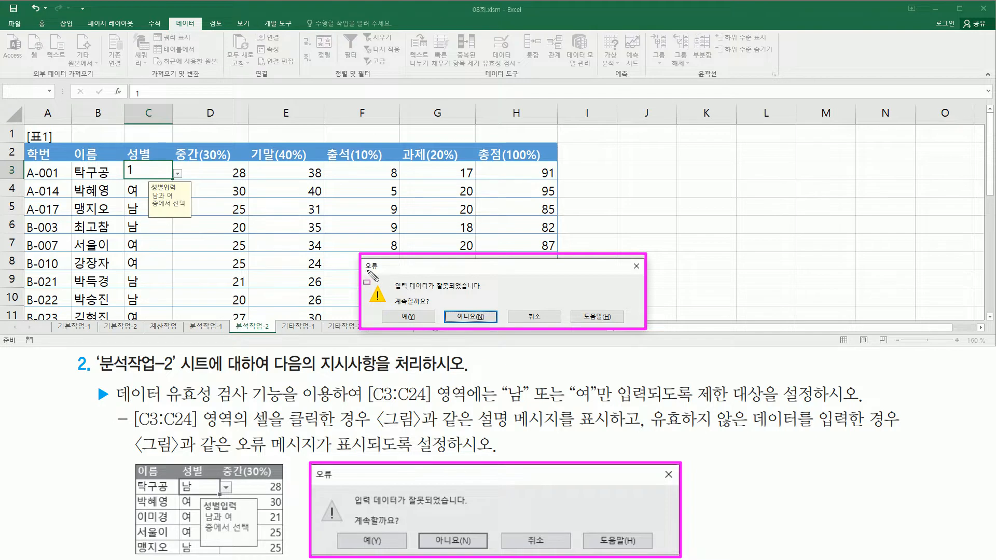
{"action": "mouse_move", "coordinate": [365, 270]}
{"action": "left_mouse_down"}
{"action": "mouse_move", "coordinate": [421, 293]}
{"action": "mouse_move", "coordinate": [483, 294]}
{"action": "left_mouse_up"}
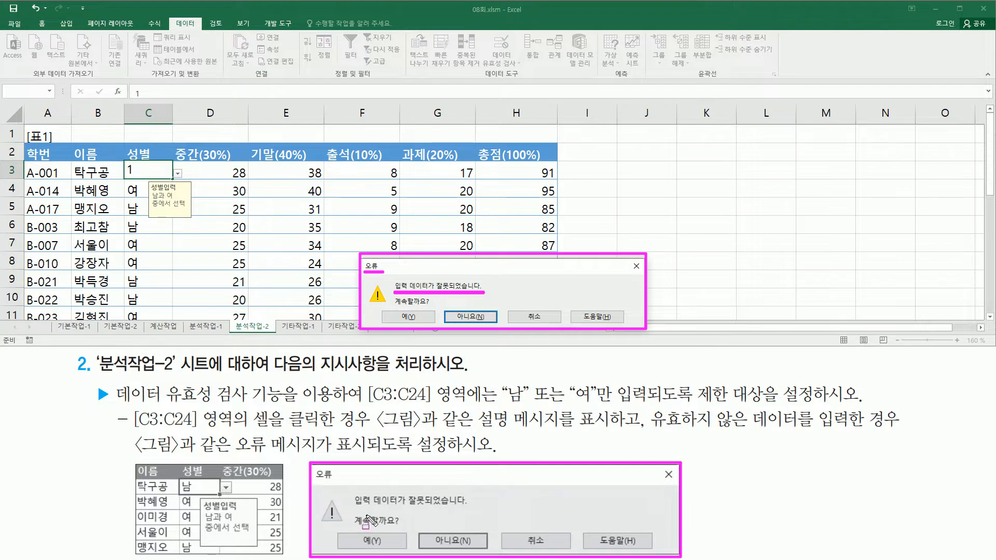
{"action": "left_click_drag", "start_coordinate": [357, 511], "coordinate": [468, 512]}
{"action": "left_click_drag", "start_coordinate": [365, 281], "coordinate": [387, 305]}
{"action": "left_click_drag", "start_coordinate": [320, 497], "coordinate": [342, 512]}
{"action": "key", "text": "Escape"}
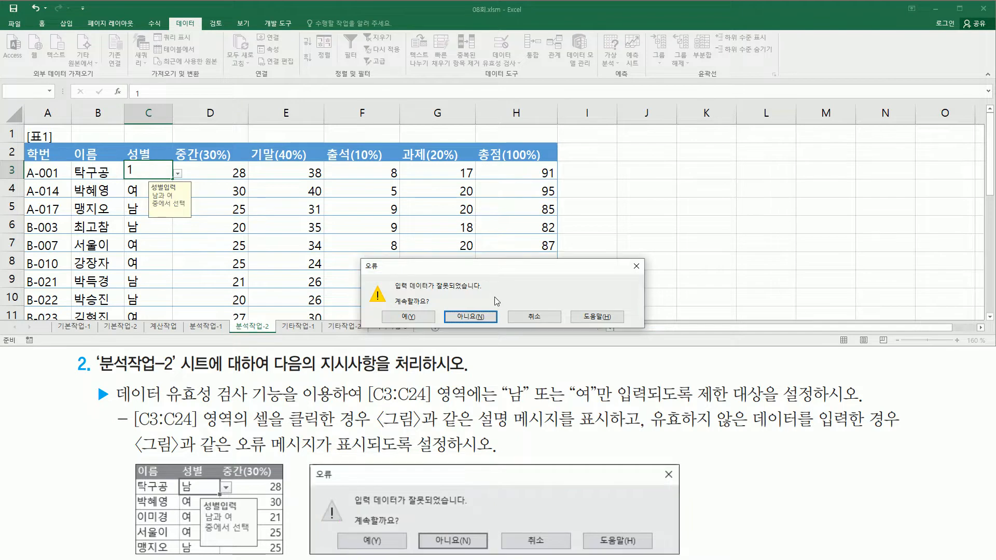
{"action": "left_click", "coordinate": [529, 318]}
{"action": "left_click", "coordinate": [583, 216]}
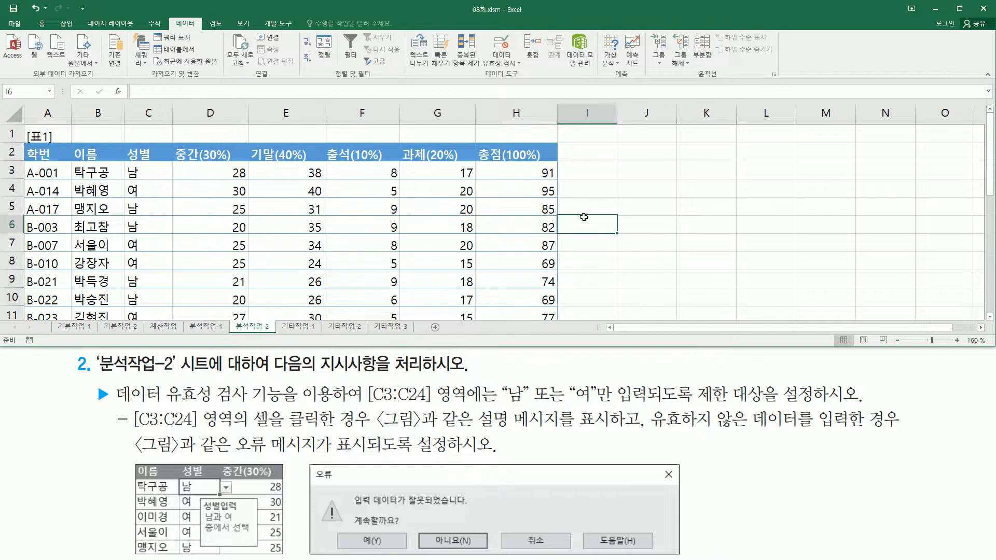
- Review the validation message requirements, and read which filter condition the task sets for the 총점(100%) field of 표1
{"action": "left_click_drag", "start_coordinate": [478, 430], "coordinate": [558, 430]}
{"action": "left_click_drag", "start_coordinate": [229, 453], "coordinate": [324, 453]}
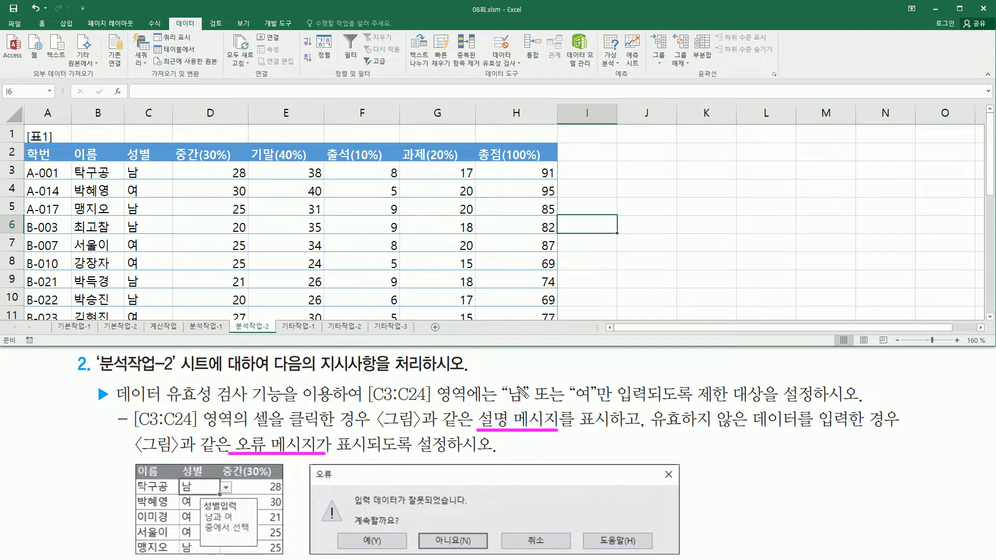
{"action": "mouse_move", "coordinate": [499, 390]}
{"action": "left_mouse_down"}
{"action": "mouse_move", "coordinate": [605, 405]}
{"action": "mouse_move", "coordinate": [829, 406]}
{"action": "left_mouse_up"}
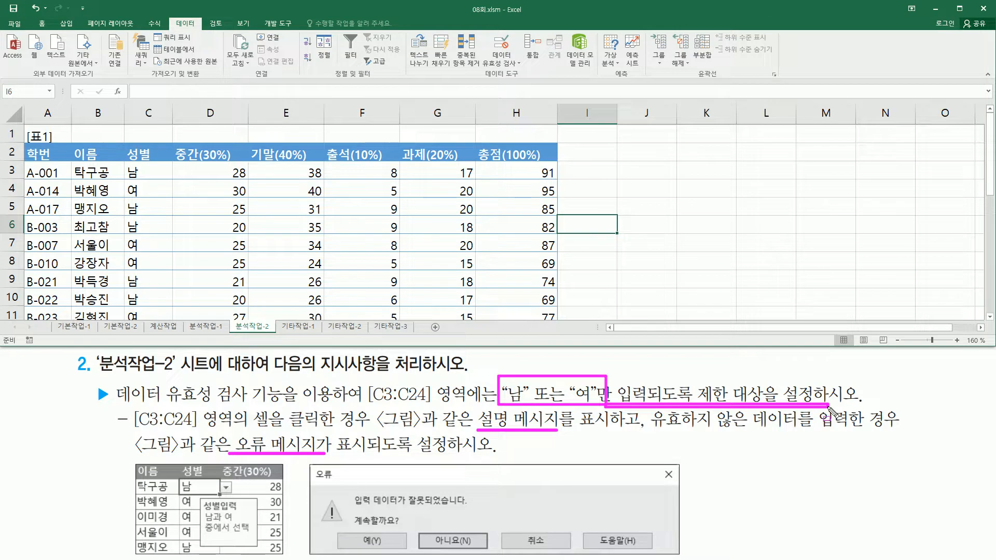
{"action": "key", "text": "Escape"}
{"action": "left_click", "coordinate": [649, 223]}
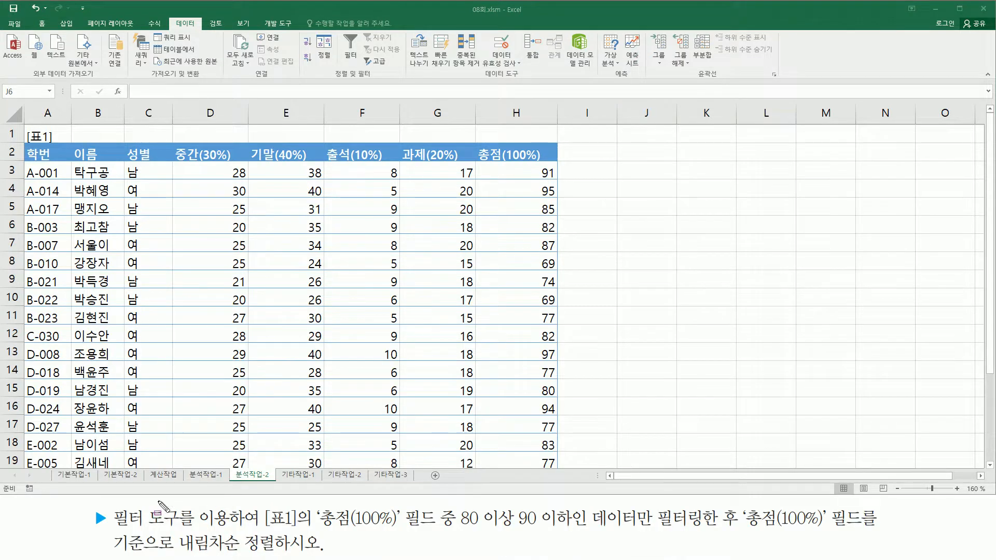
{"action": "left_click_drag", "start_coordinate": [112, 529], "coordinate": [177, 508]}
{"action": "left_click_drag", "start_coordinate": [264, 530], "coordinate": [402, 537]}
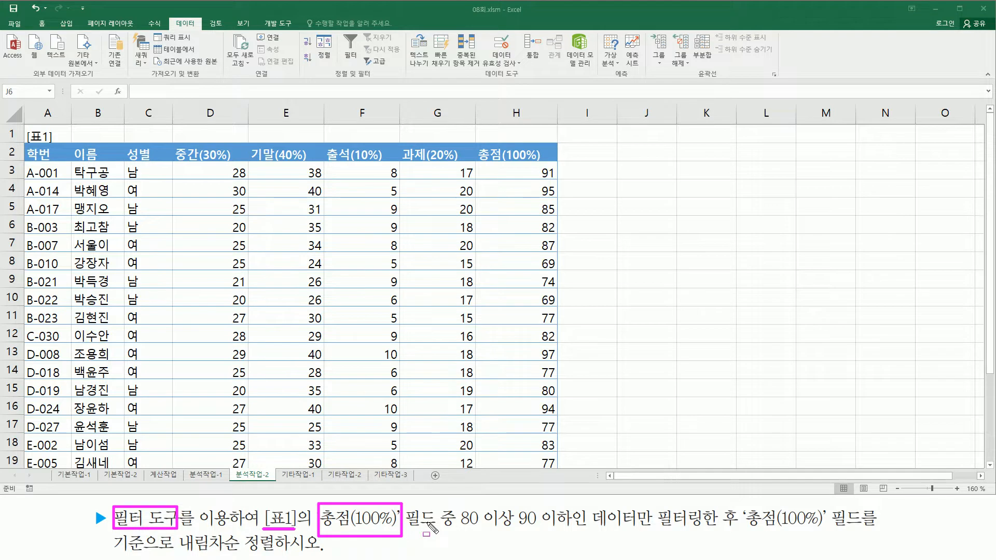
{"action": "left_click_drag", "start_coordinate": [478, 141], "coordinate": [551, 165]}
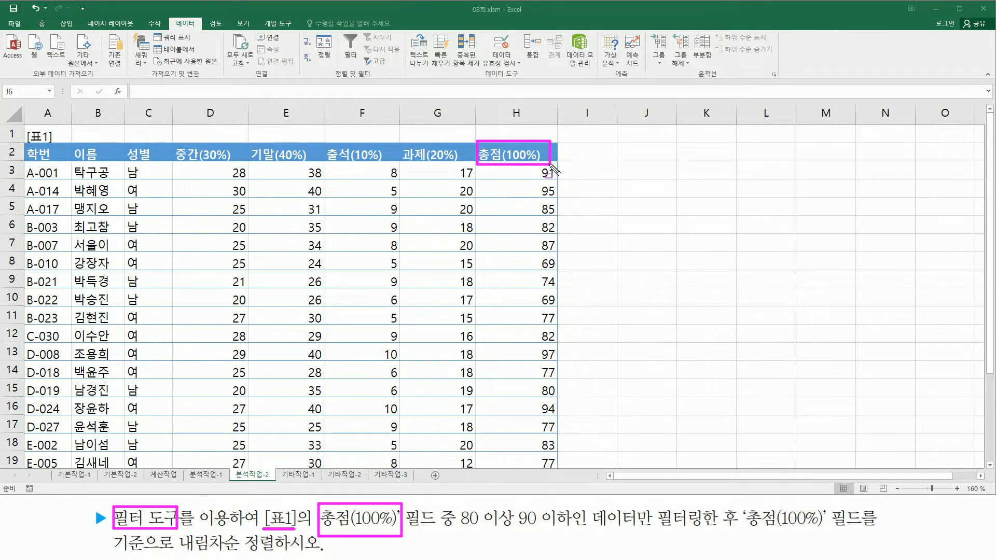
{"action": "mouse_move", "coordinate": [460, 530]}
{"action": "left_mouse_down"}
{"action": "mouse_move", "coordinate": [741, 529]}
{"action": "mouse_move", "coordinate": [739, 540]}
{"action": "left_mouse_up"}
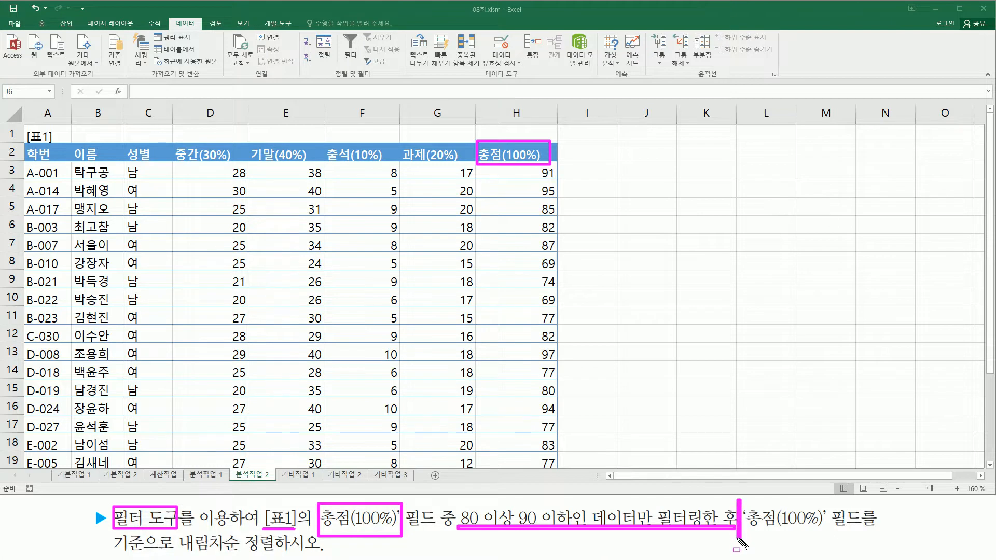
{"action": "key", "text": "Escape"}
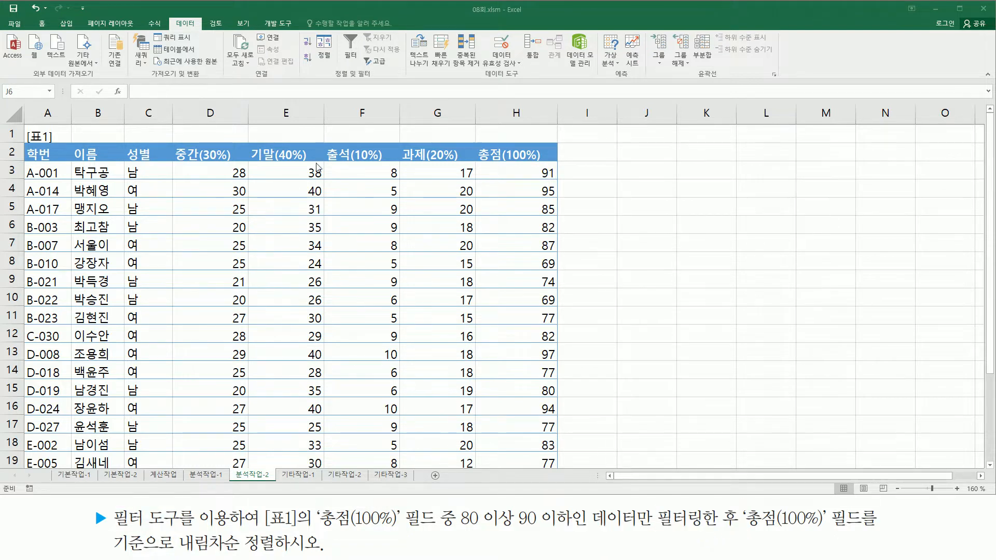
- Turn on the filter for the header row of 표1
{"action": "left_click", "coordinate": [251, 158]}
{"action": "left_click", "coordinate": [425, 154]}
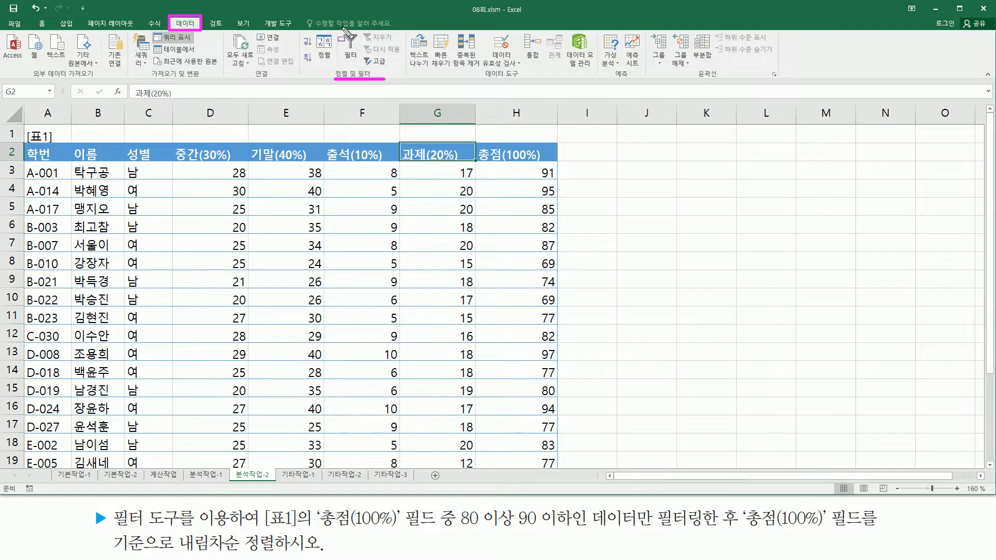
{"action": "left_click", "coordinate": [356, 54]}
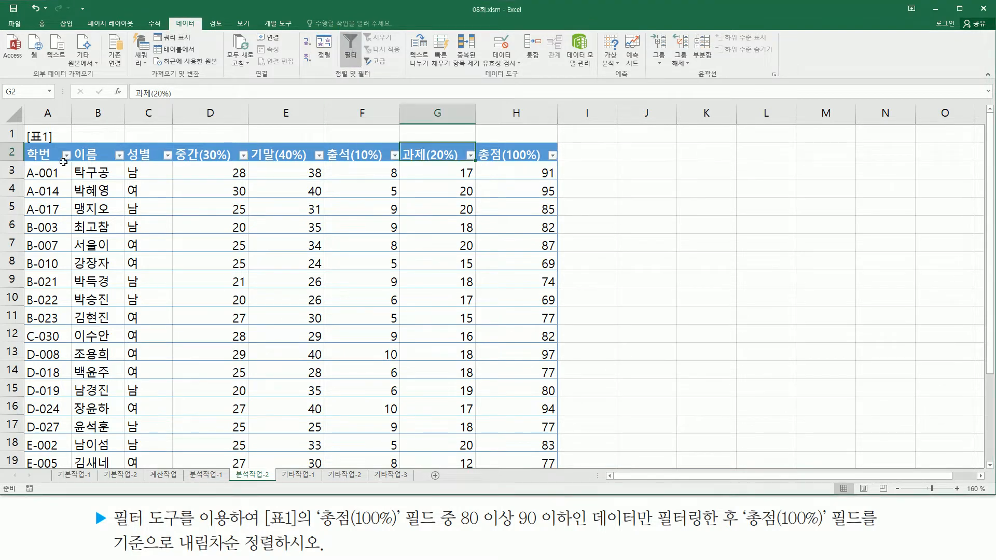
{"action": "mouse_move", "coordinate": [23, 138]}
{"action": "left_mouse_down"}
{"action": "mouse_move", "coordinate": [315, 169]}
{"action": "mouse_move", "coordinate": [567, 167]}
{"action": "left_mouse_up"}
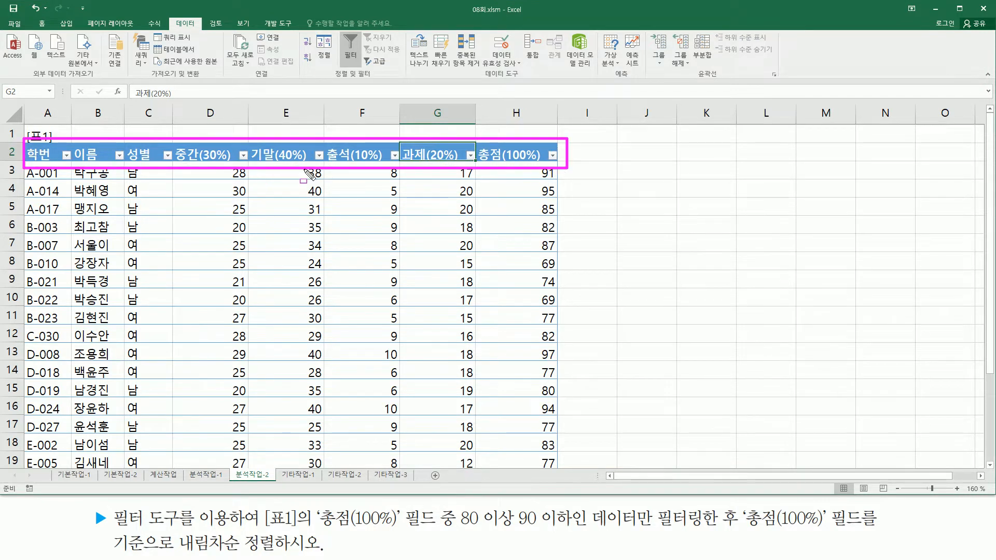
{"action": "key", "text": "Escape"}
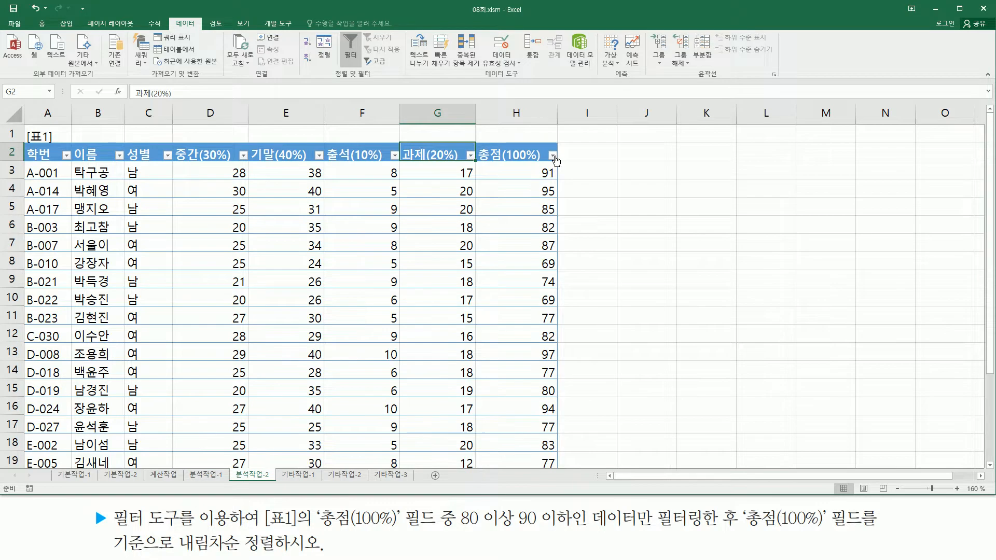
- Filter the 총점(100%) field with a 해당 범위 number filter for values >= 80 and <= 90
{"action": "left_click", "coordinate": [553, 155]}
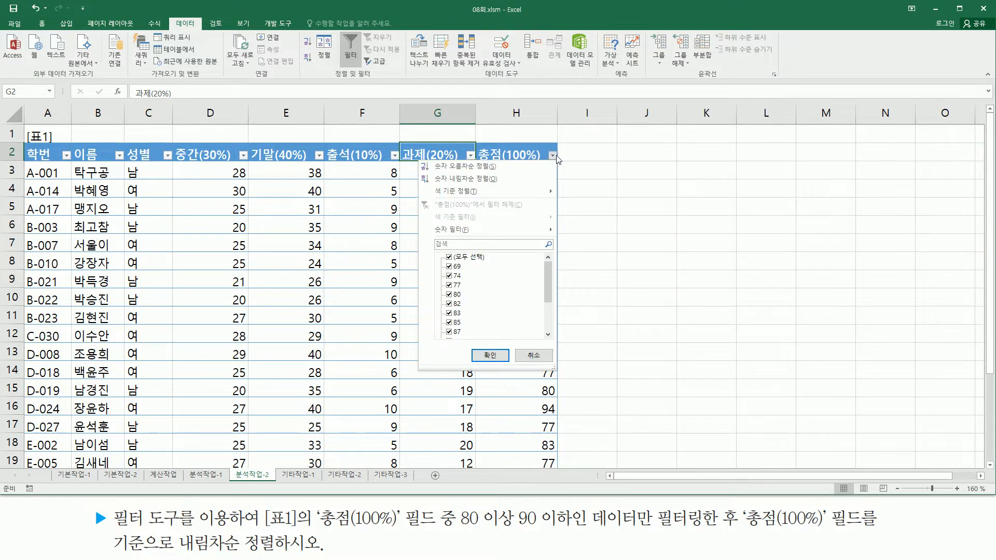
{"action": "mouse_move", "coordinate": [525, 232]}
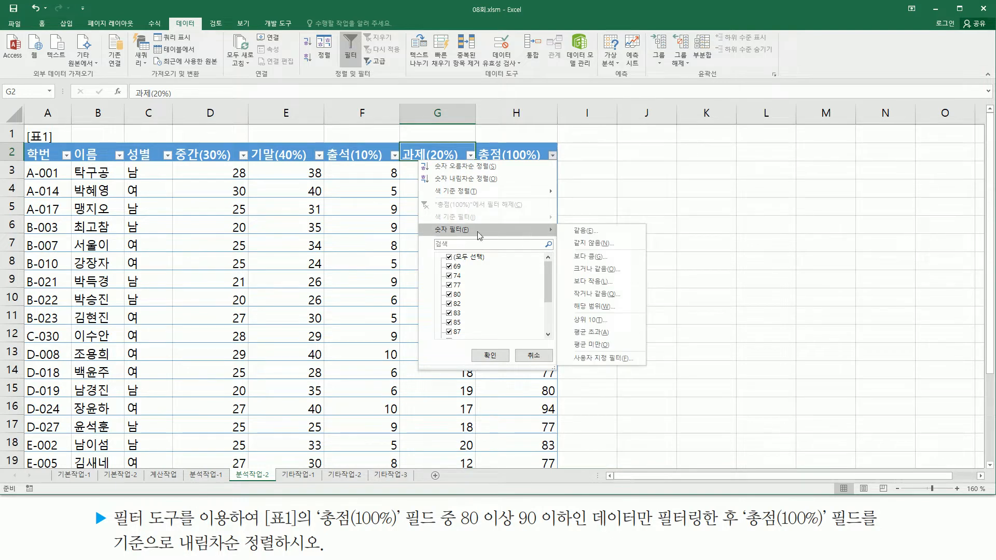
{"action": "left_click", "coordinate": [600, 309]}
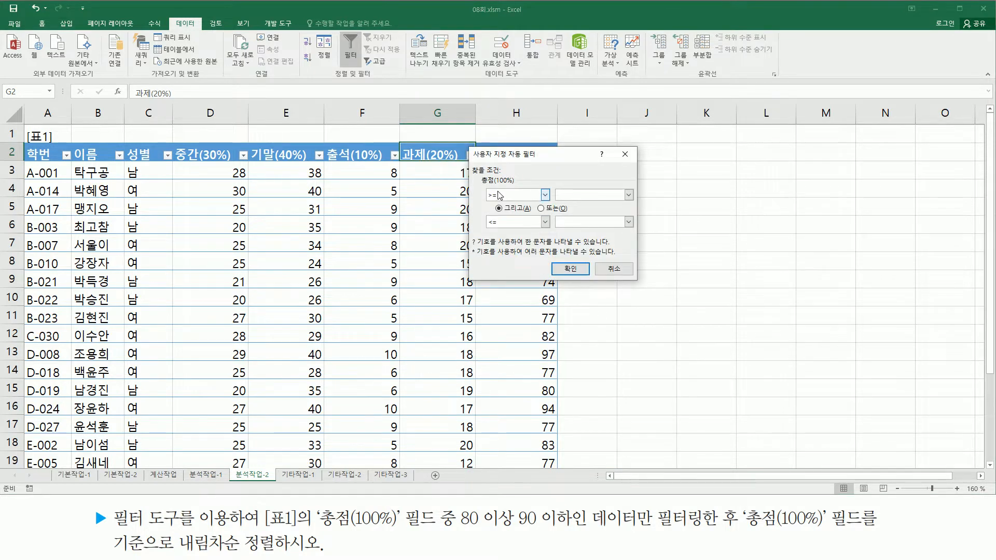
{"action": "left_click_drag", "start_coordinate": [472, 146], "coordinate": [638, 284]}
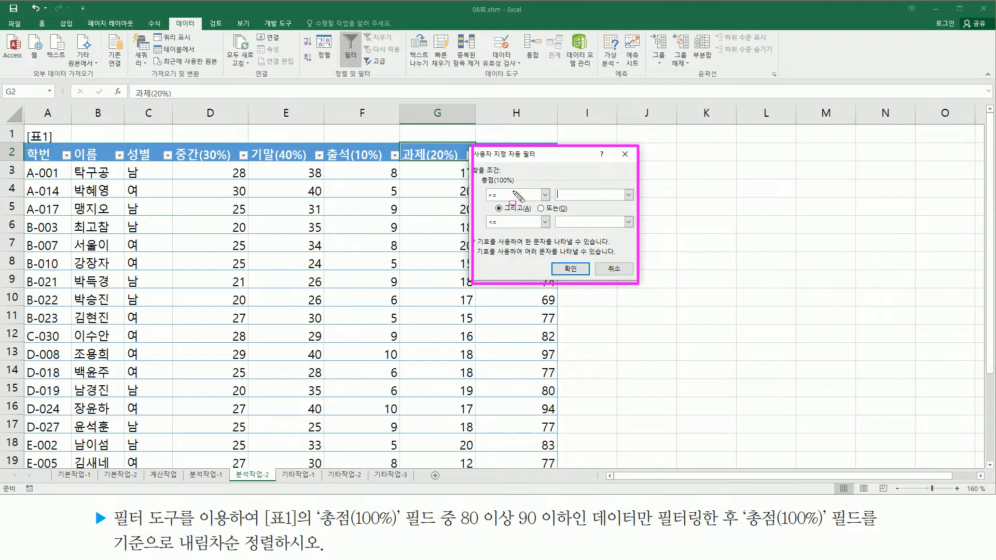
{"action": "key", "text": "Escape"}
{"action": "key", "text": "F9"}
{"action": "left_click_drag", "start_coordinate": [476, 174], "coordinate": [521, 186]}
{"action": "key", "text": "Escape"}
{"action": "type", "text": "80"}
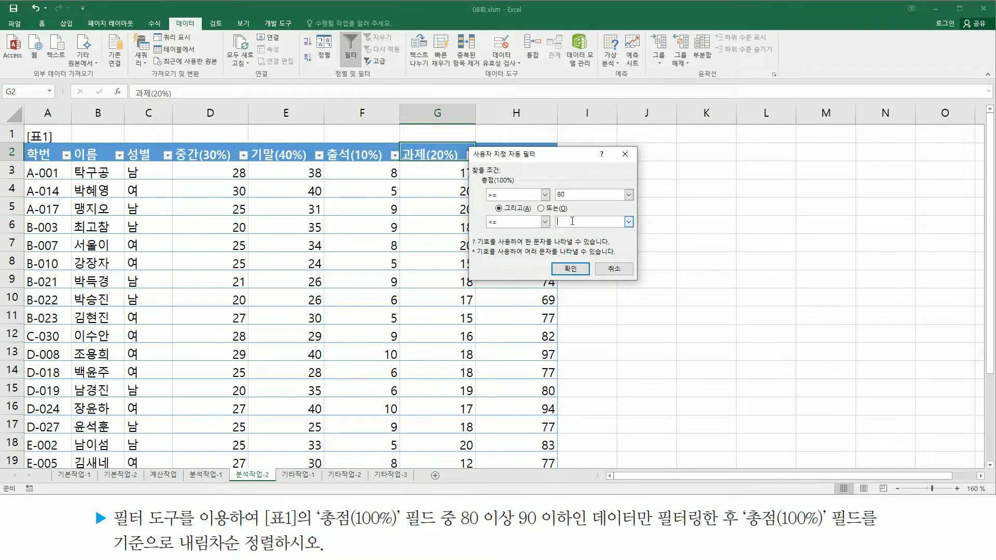
{"action": "type", "text": "90"}
{"action": "left_click", "coordinate": [561, 196]}
{"action": "type", "text": "80"}
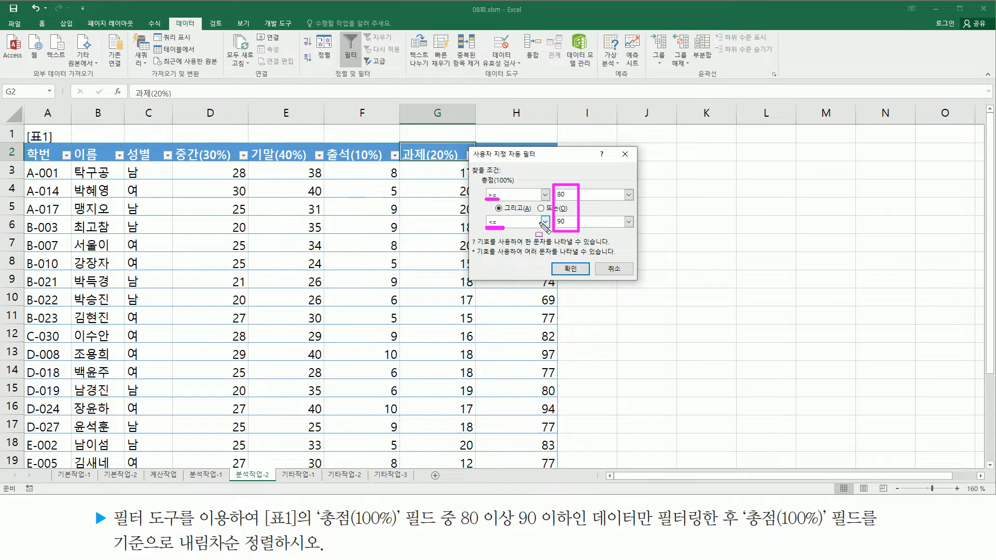
{"action": "left_click", "coordinate": [571, 268]}
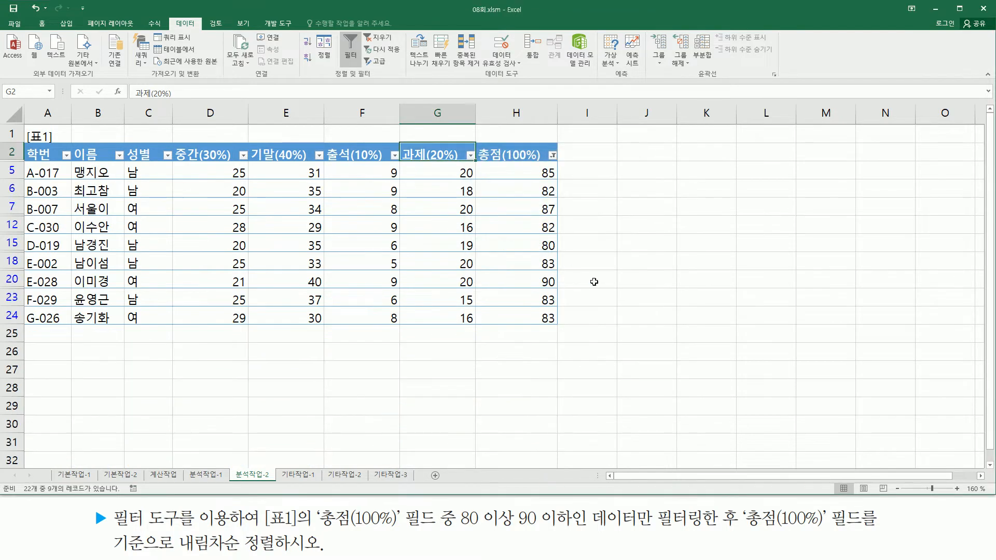
- Sort the filtered rows of 표1 by 총점(100%) in descending order and check the resulting order
{"action": "mouse_move", "coordinate": [535, 164]}
{"action": "left_mouse_down"}
{"action": "mouse_move", "coordinate": [534, 284]}
{"action": "mouse_move", "coordinate": [568, 332]}
{"action": "left_mouse_up"}
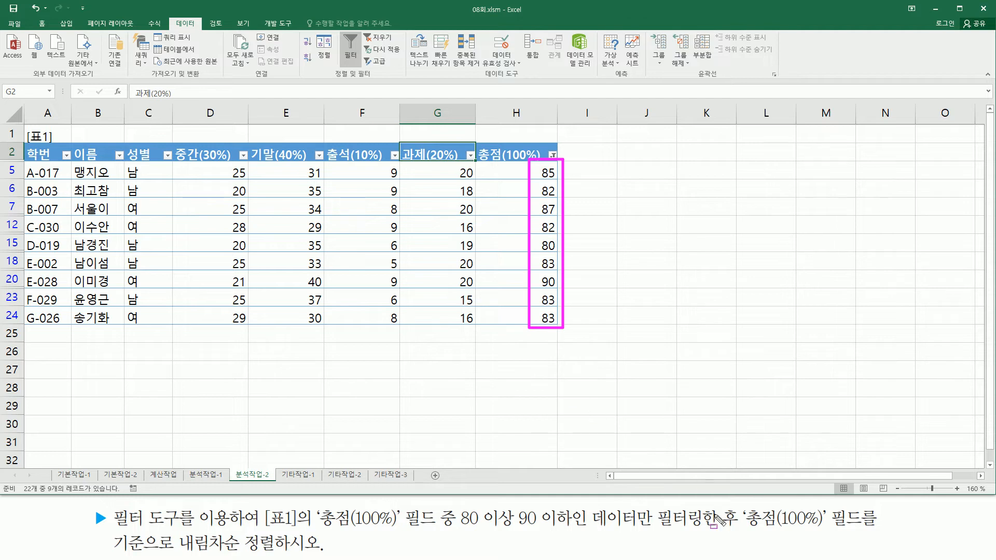
{"action": "mouse_move", "coordinate": [739, 501]}
{"action": "left_mouse_down"}
{"action": "mouse_move", "coordinate": [739, 545]}
{"action": "mouse_move", "coordinate": [760, 532]}
{"action": "mouse_move", "coordinate": [877, 532]}
{"action": "left_mouse_up"}
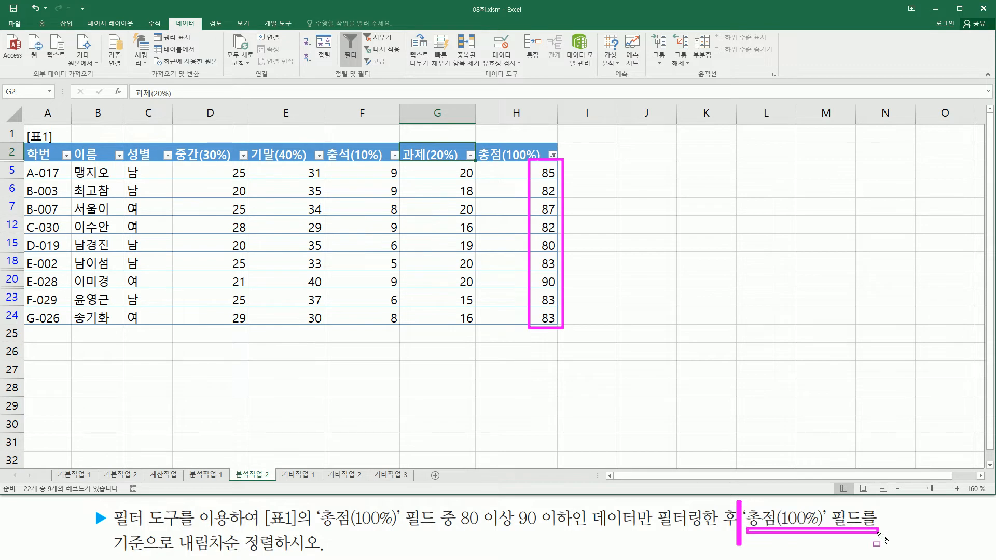
{"action": "mouse_move", "coordinate": [176, 530]}
{"action": "left_mouse_down"}
{"action": "mouse_move", "coordinate": [202, 555]}
{"action": "mouse_move", "coordinate": [285, 553]}
{"action": "left_mouse_up"}
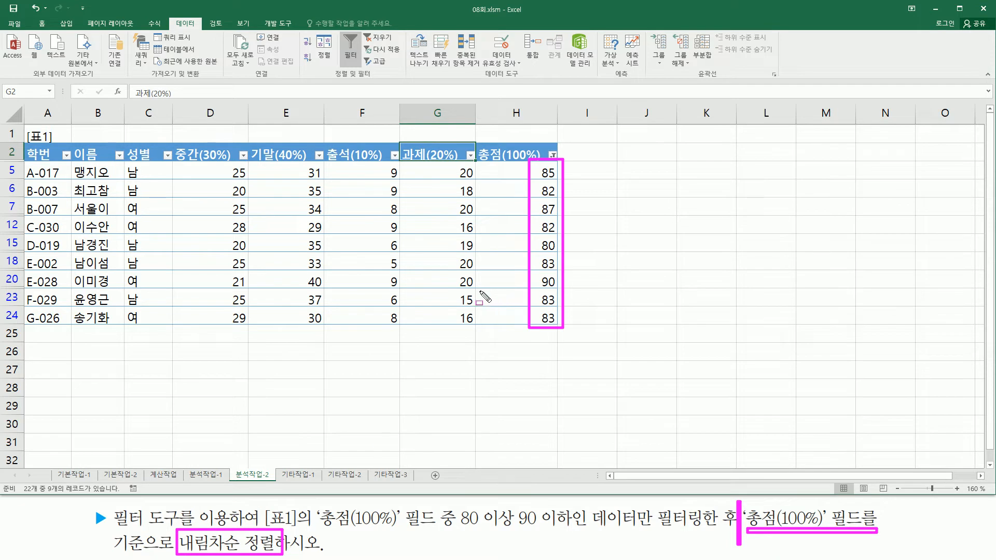
{"action": "left_click_drag", "start_coordinate": [543, 146], "coordinate": [559, 162]}
{"action": "key", "text": "Escape"}
{"action": "left_click", "coordinate": [553, 154]}
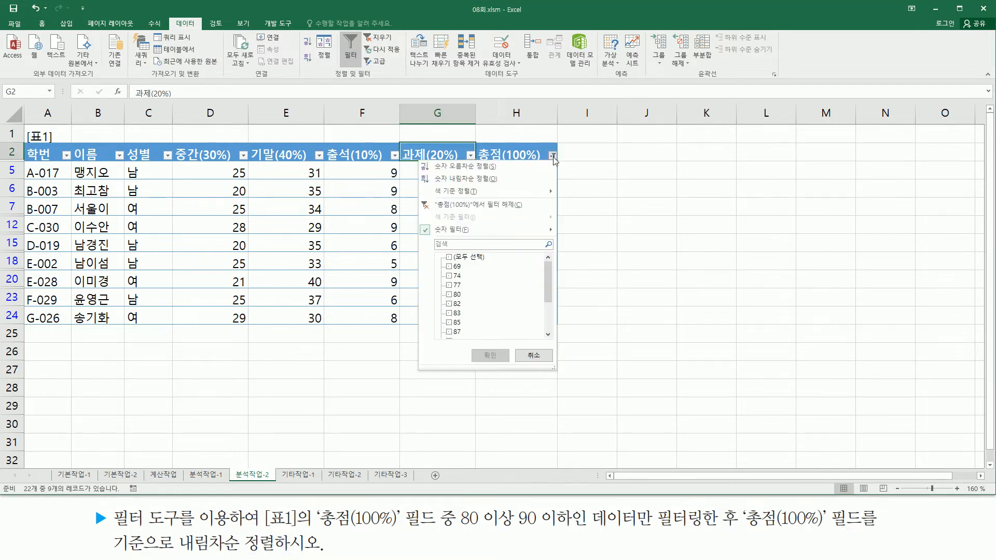
{"action": "left_click", "coordinate": [513, 178]}
{"action": "key", "text": "ctrl+2"}
{"action": "mouse_move", "coordinate": [532, 161]}
{"action": "left_mouse_down"}
{"action": "mouse_move", "coordinate": [562, 344]}
{"action": "mouse_move", "coordinate": [561, 335]}
{"action": "left_mouse_up"}
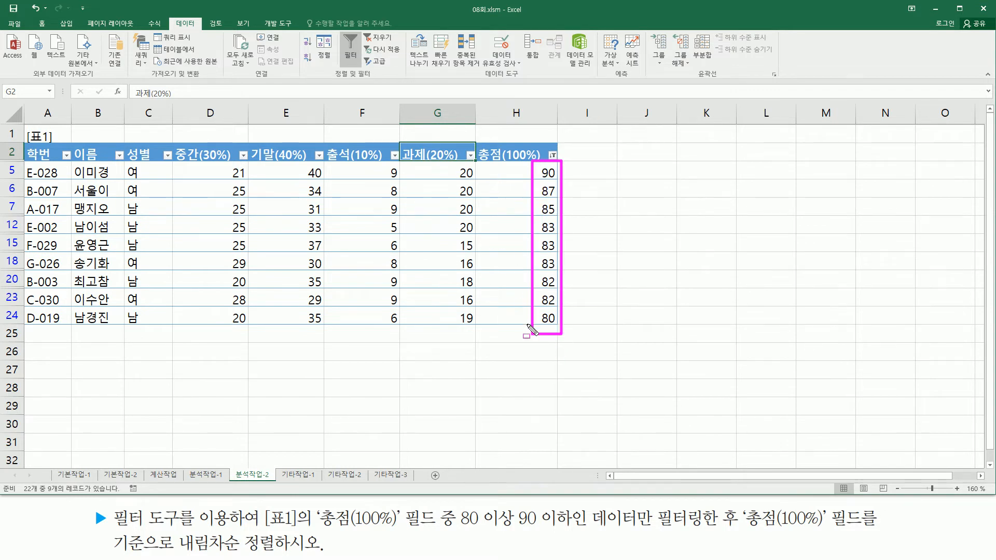
{"action": "key", "text": "Escape"}
{"action": "left_click", "coordinate": [606, 339]}
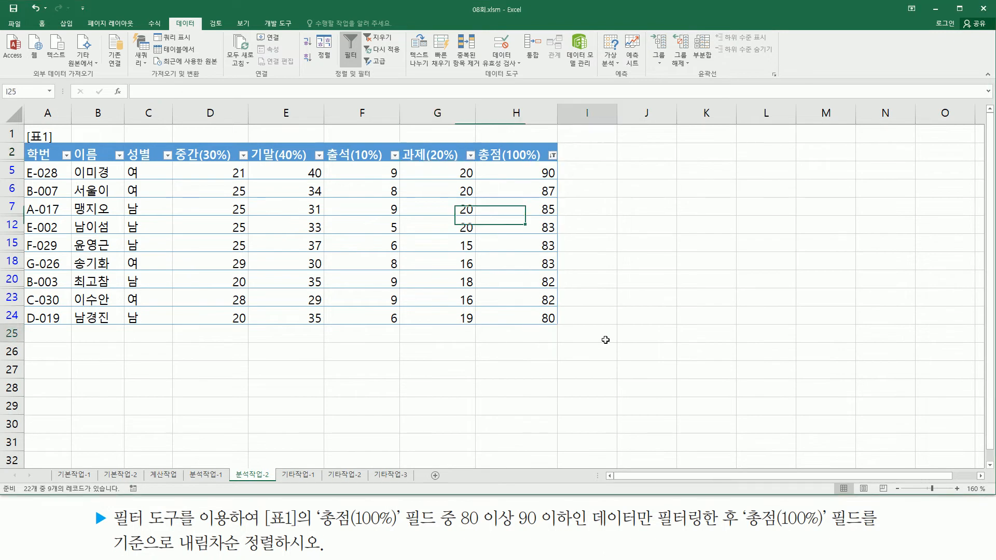